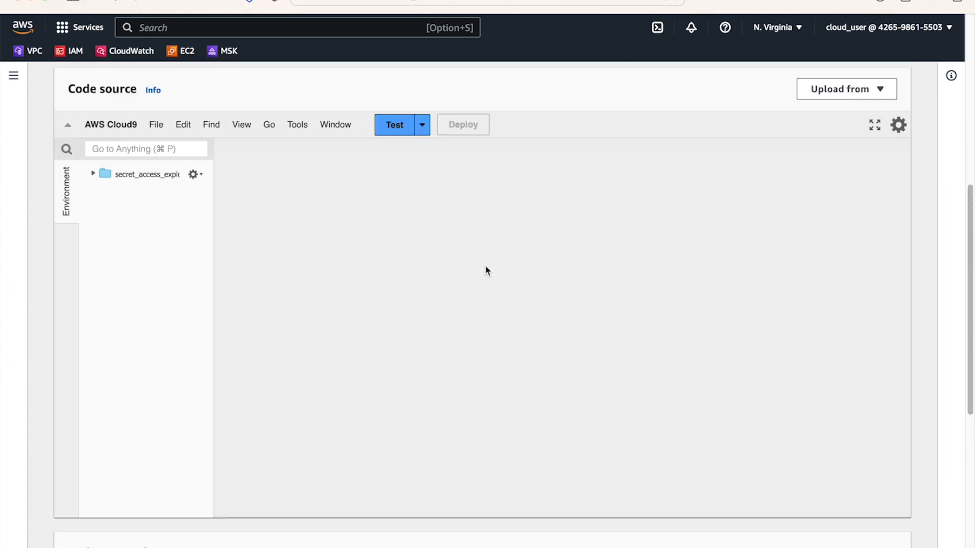
Examine the hardcoded secret access key and the boto3 session call in the secret_access_exploit function's lambda_function.py.
{"action": "left_click_drag", "start_coordinate": [330, 181], "coordinate": [268, 179]}
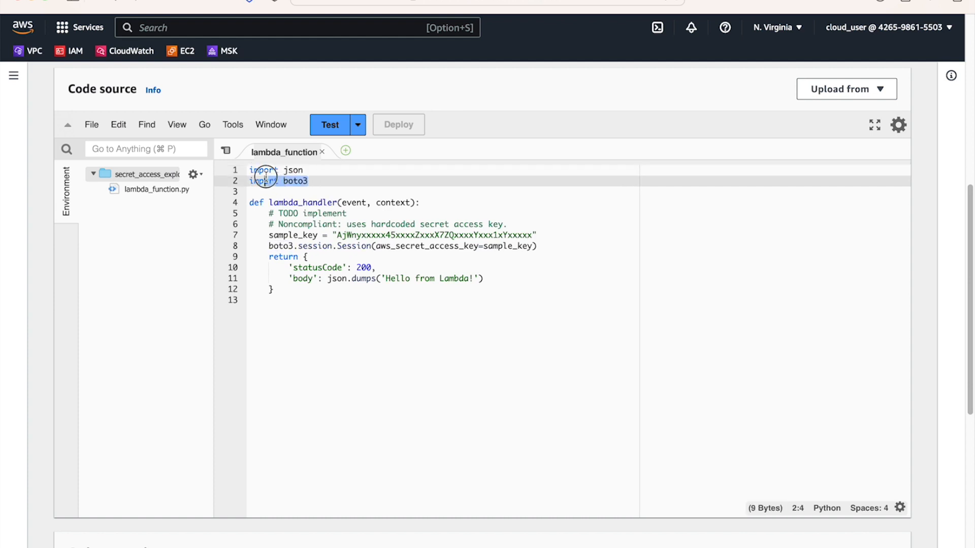
{"action": "left_click_drag", "start_coordinate": [274, 224], "coordinate": [347, 214]}
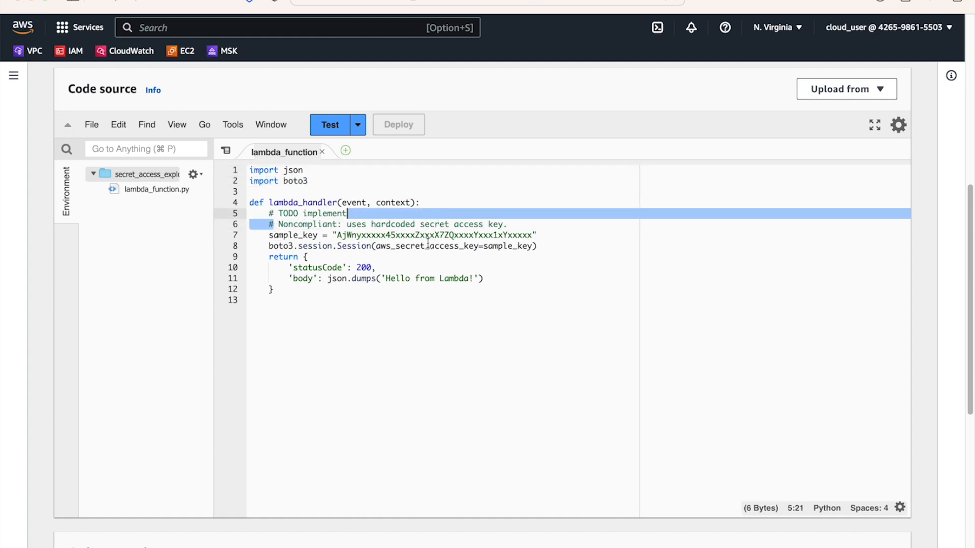
{"action": "left_click", "coordinate": [428, 249]}
{"action": "double_click", "coordinate": [285, 234]}
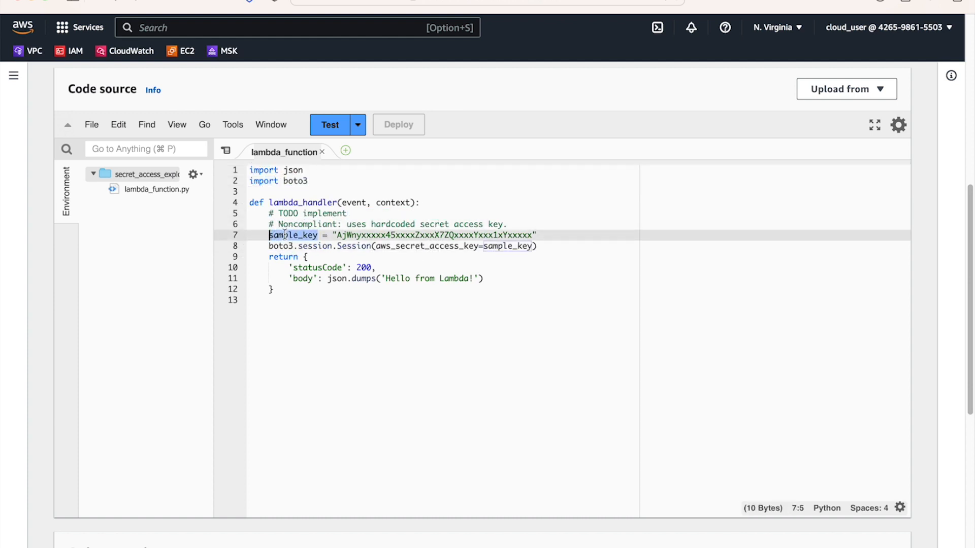
{"action": "left_click_drag", "start_coordinate": [336, 235], "coordinate": [534, 235]}
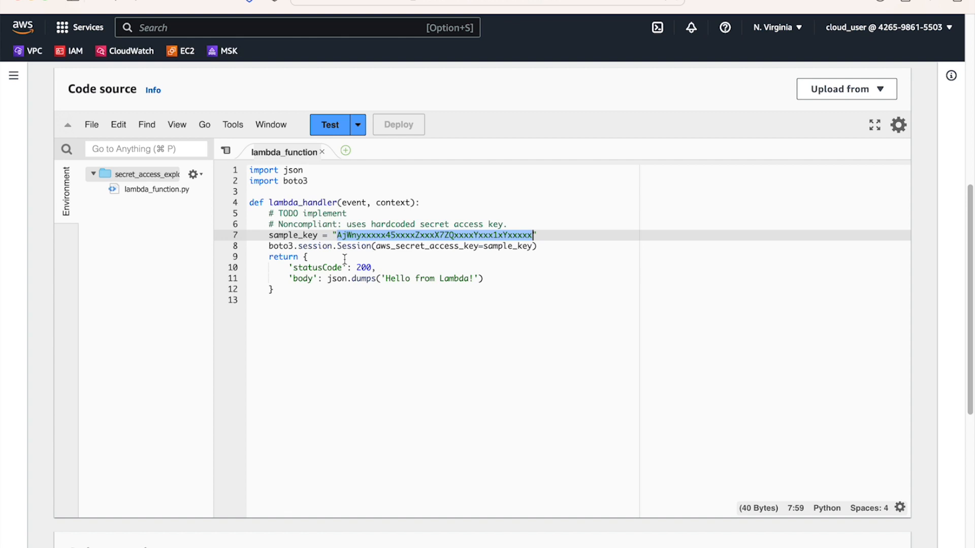
{"action": "double_click", "coordinate": [295, 236]}
{"action": "left_click_drag", "start_coordinate": [268, 224], "coordinate": [538, 247]}
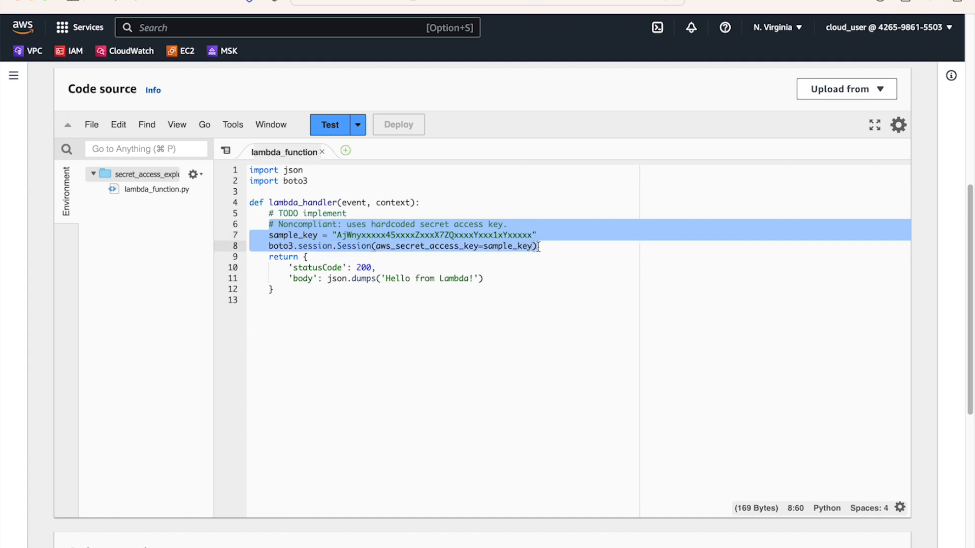
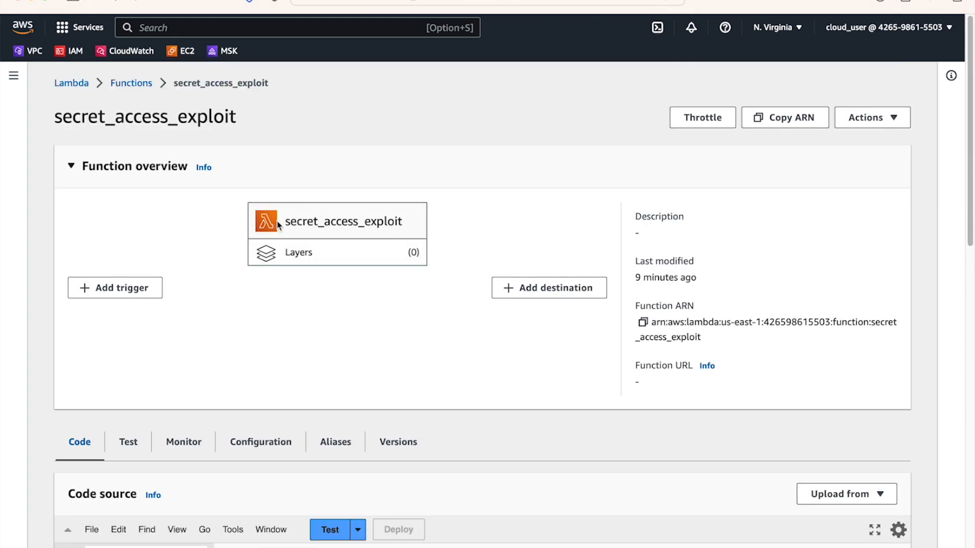
{"action": "scroll", "coordinate": [424, 231], "scroll_direction": "down", "scroll_amount": 4}
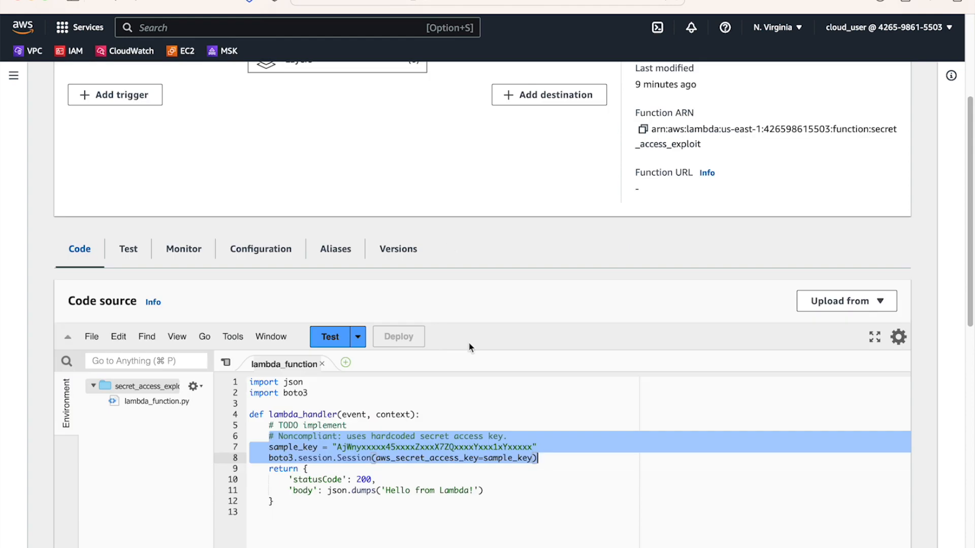
{"action": "scroll", "coordinate": [469, 347], "scroll_direction": "down", "scroll_amount": 2}
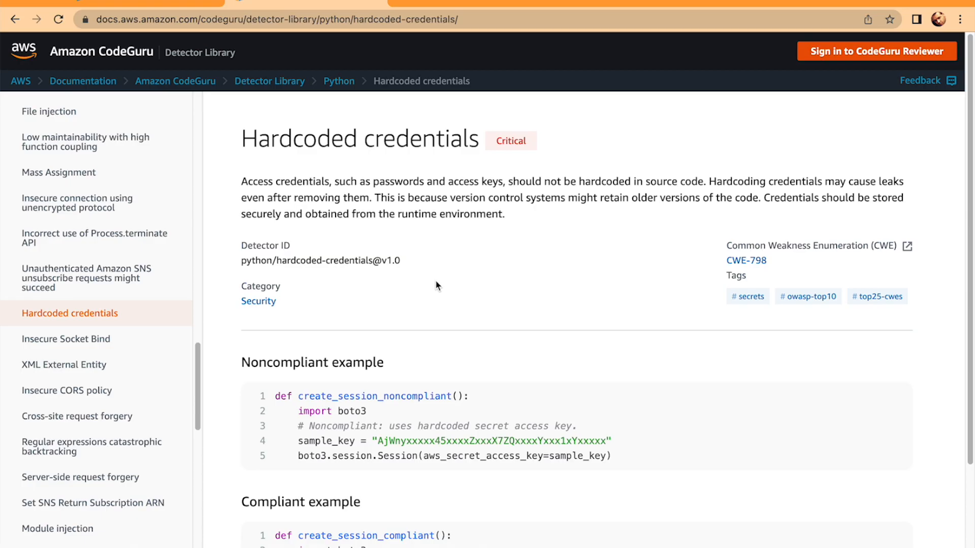
Read the CodeGuru Detector Library page on hardcoded credentials, covering its description, category, noncompliant example and Common Weakness Enumeration reference.
{"action": "left_click_drag", "start_coordinate": [243, 137], "coordinate": [505, 126]}
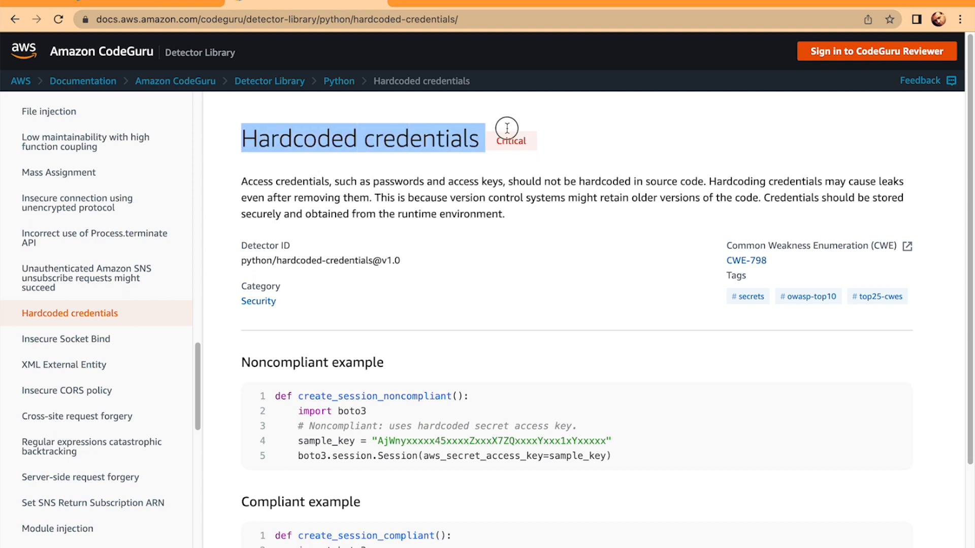
{"action": "left_click", "coordinate": [471, 198]}
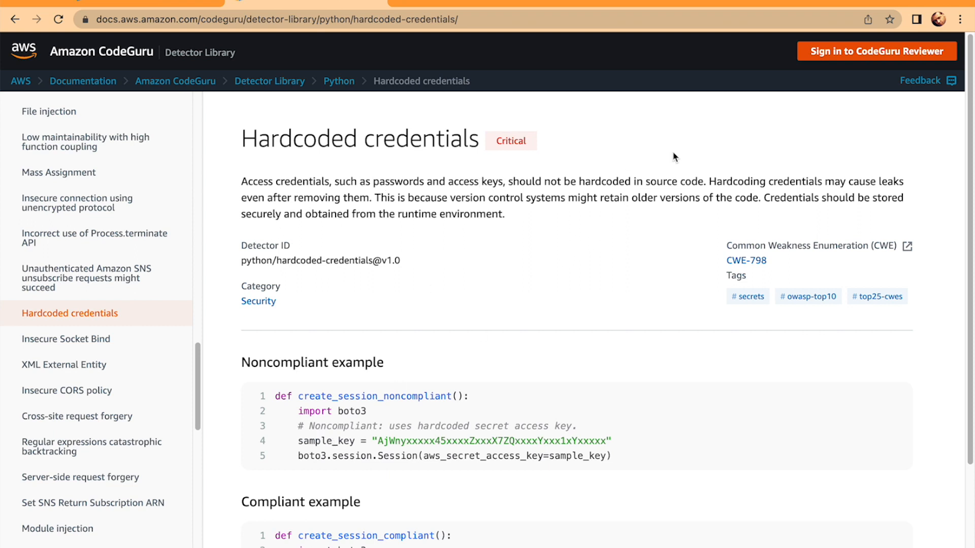
{"action": "left_click_drag", "start_coordinate": [384, 440], "coordinate": [583, 440]}
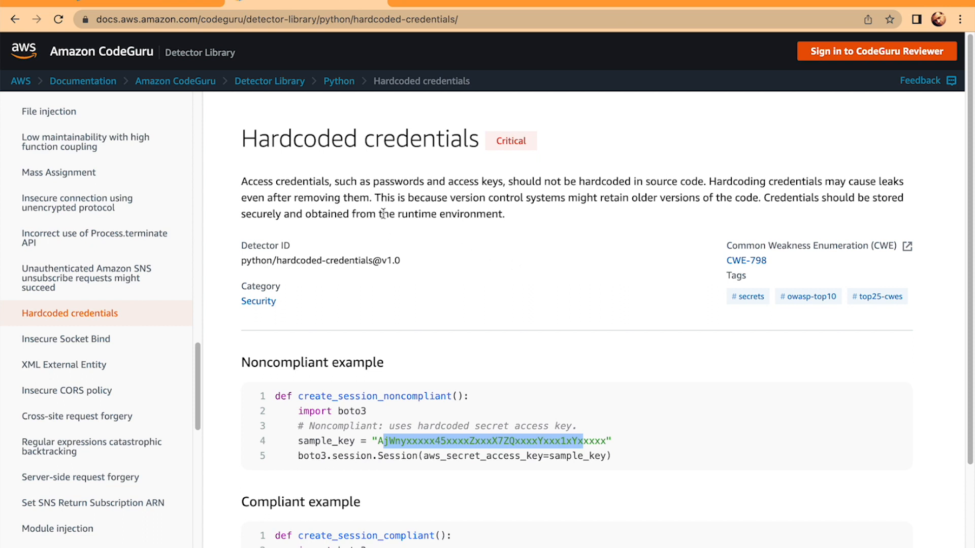
{"action": "left_click_drag", "start_coordinate": [384, 214], "coordinate": [505, 213]}
{"action": "double_click", "coordinate": [450, 215]}
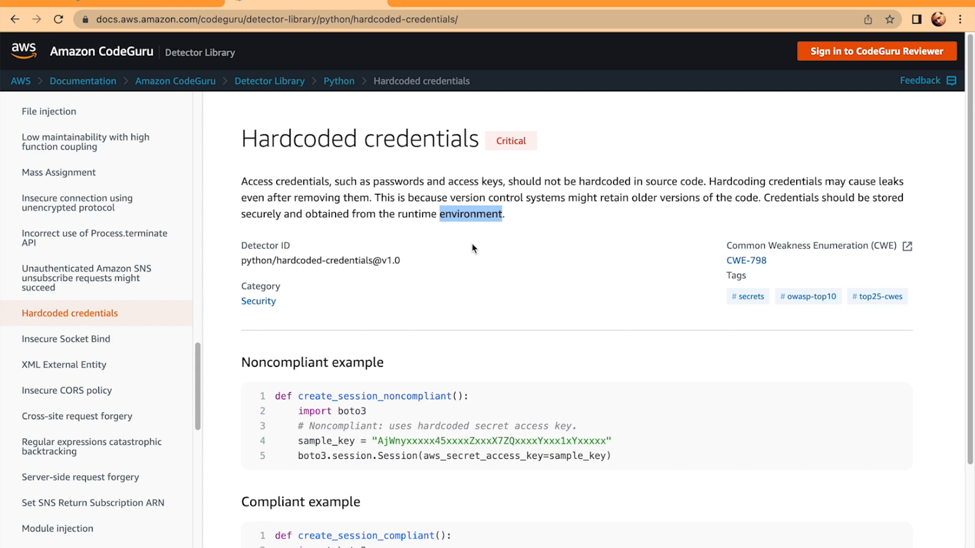
{"action": "left_click", "coordinate": [279, 306]}
{"action": "left_click_drag", "start_coordinate": [279, 306], "coordinate": [242, 300]}
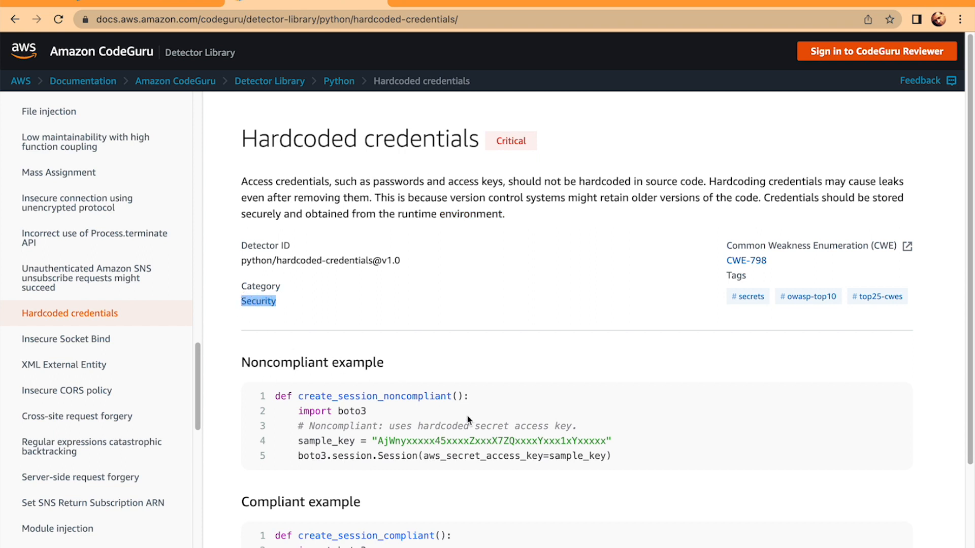
{"action": "double_click", "coordinate": [333, 440]}
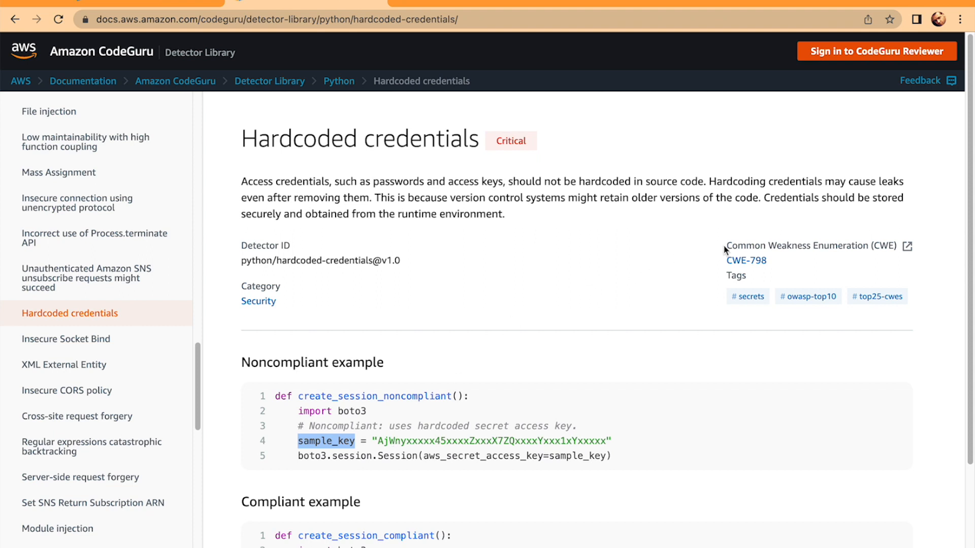
{"action": "left_click_drag", "start_coordinate": [725, 245], "coordinate": [882, 242]}
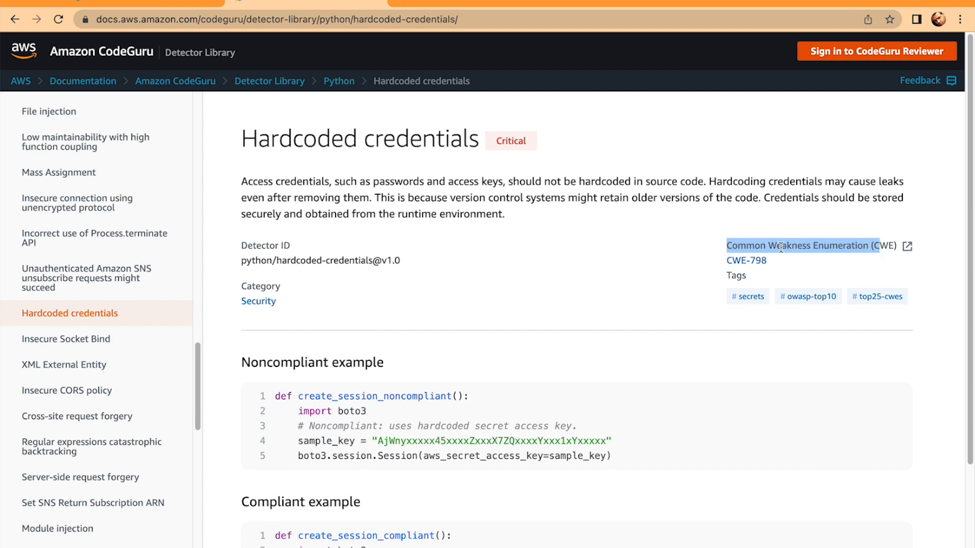
Open the linked CWE-798 entry and examine its relationships, common consequences and first two demonstrative examples.
{"action": "left_click", "coordinate": [746, 261]}
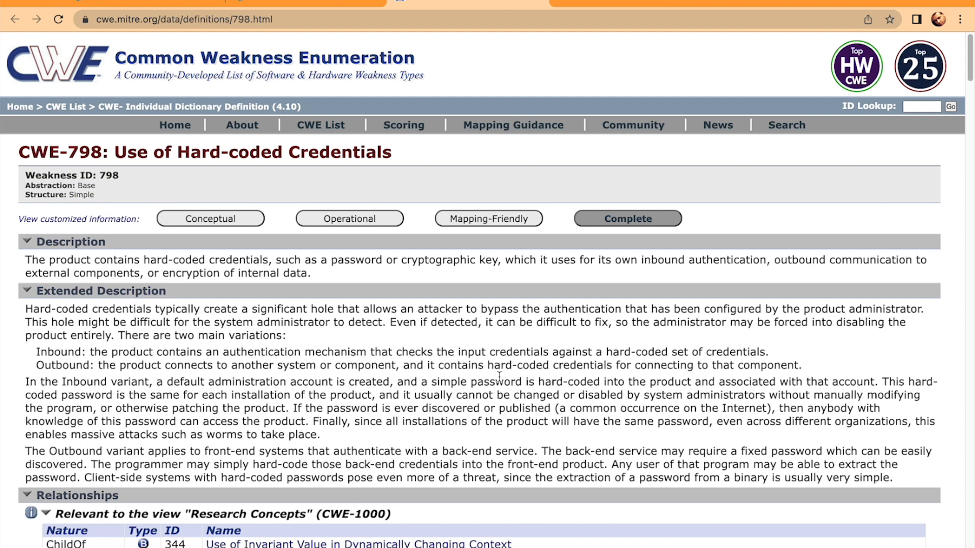
{"action": "scroll", "coordinate": [500, 379], "scroll_direction": "down", "scroll_amount": 7}
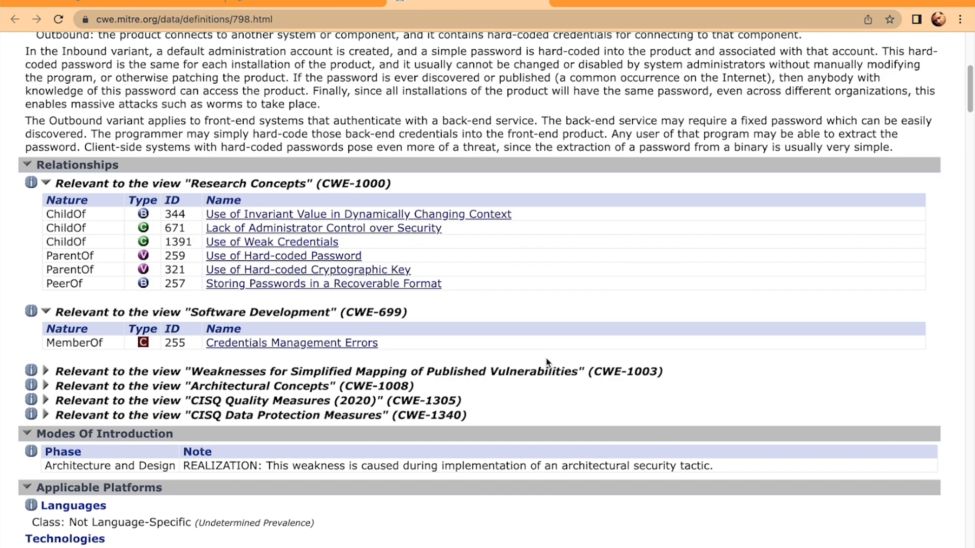
{"action": "scroll", "coordinate": [547, 362], "scroll_direction": "down", "scroll_amount": 10}
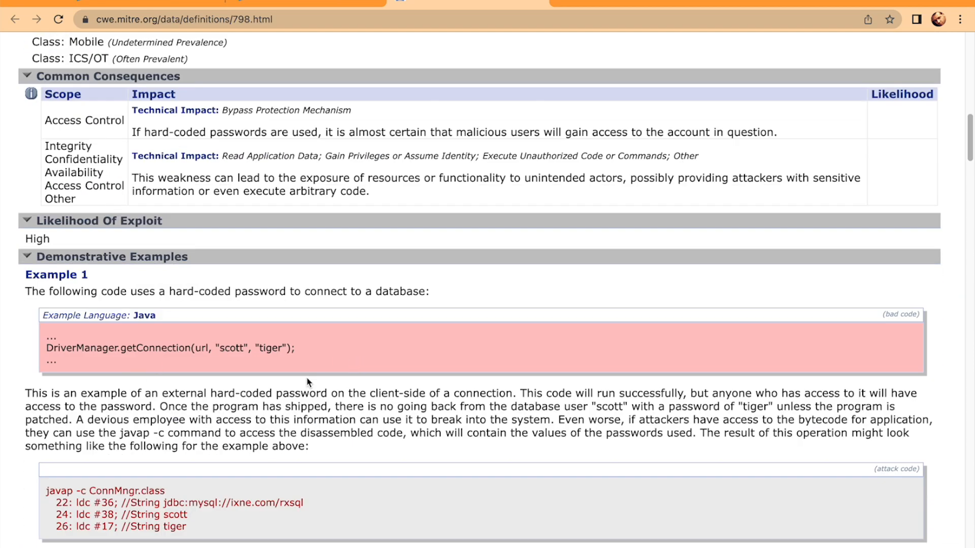
{"action": "scroll", "coordinate": [306, 380], "scroll_direction": "down", "scroll_amount": 4}
{"action": "left_click_drag", "start_coordinate": [48, 156], "coordinate": [304, 162]}
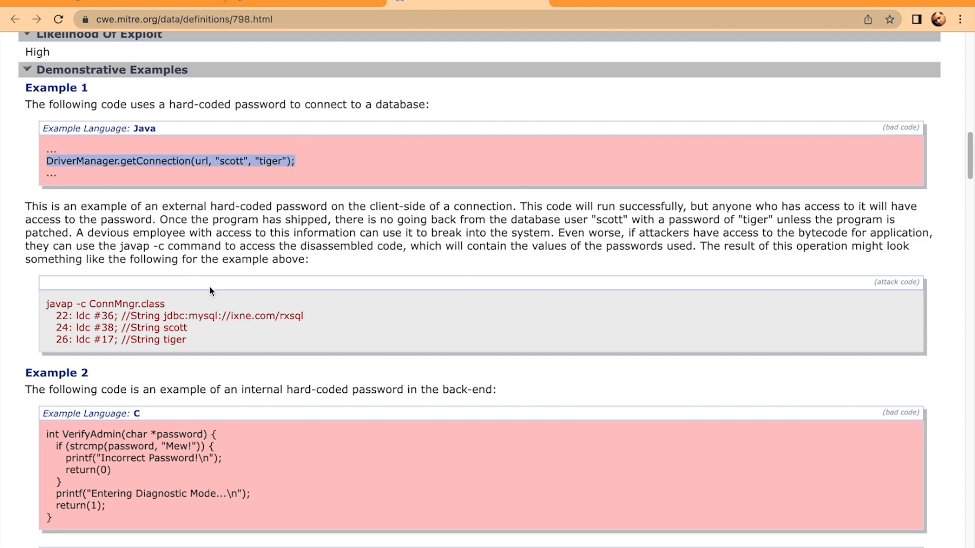
{"action": "scroll", "coordinate": [210, 291], "scroll_direction": "down", "scroll_amount": 4}
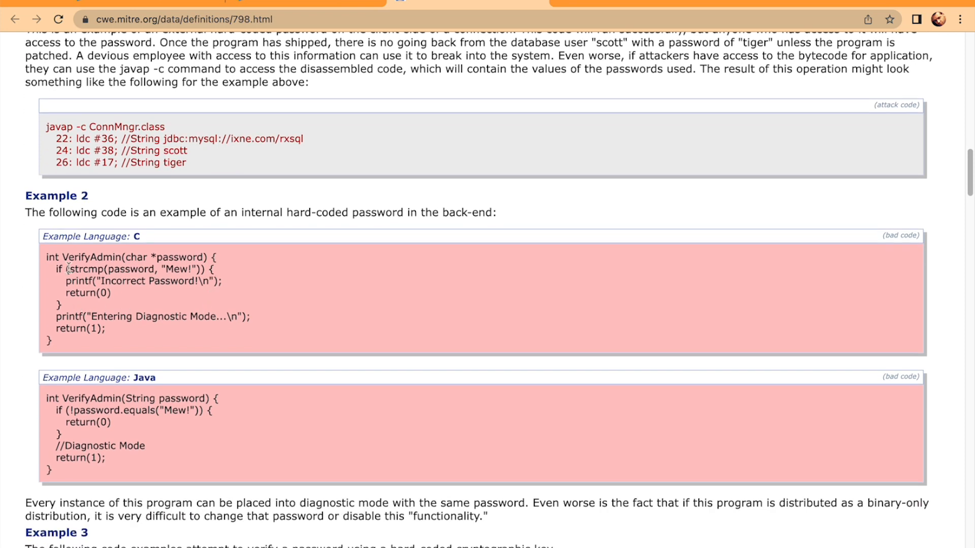
{"action": "left_click_drag", "start_coordinate": [46, 256], "coordinate": [222, 325]}
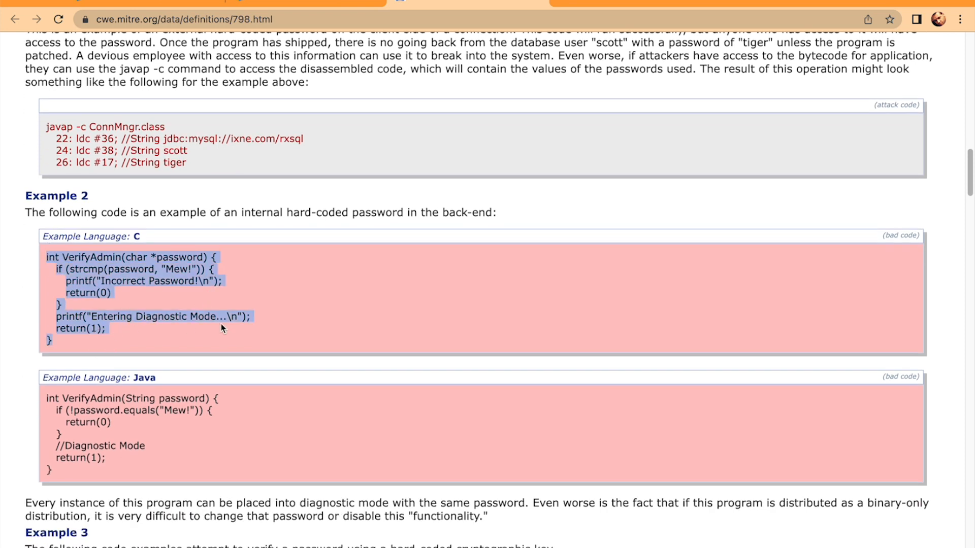
{"action": "left_click", "coordinate": [222, 328]}
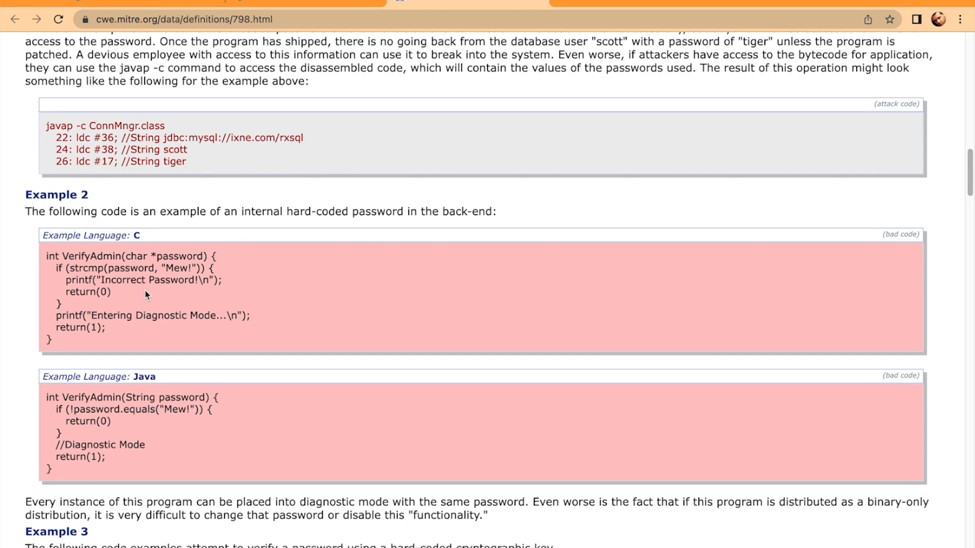
{"action": "scroll", "coordinate": [143, 314], "scroll_direction": "down", "scroll_amount": 1}
{"action": "left_click_drag", "start_coordinate": [56, 352], "coordinate": [130, 422]}
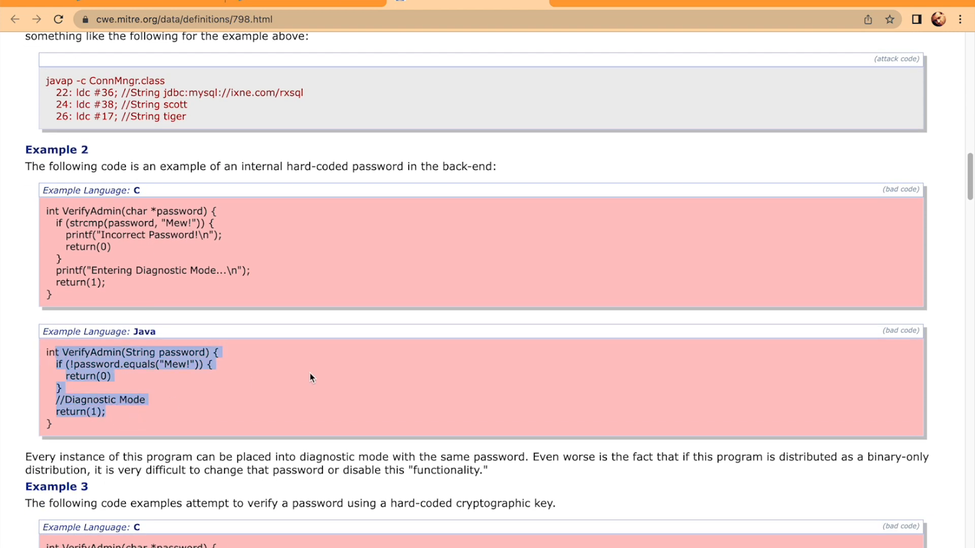
Examine the CWE-798 entry's remaining demonstrative examples, observed examples and architecture and design mitigations.
{"action": "scroll", "coordinate": [309, 384], "scroll_direction": "down", "scroll_amount": 5}
{"action": "scroll", "coordinate": [274, 384], "scroll_direction": "down", "scroll_amount": 2}
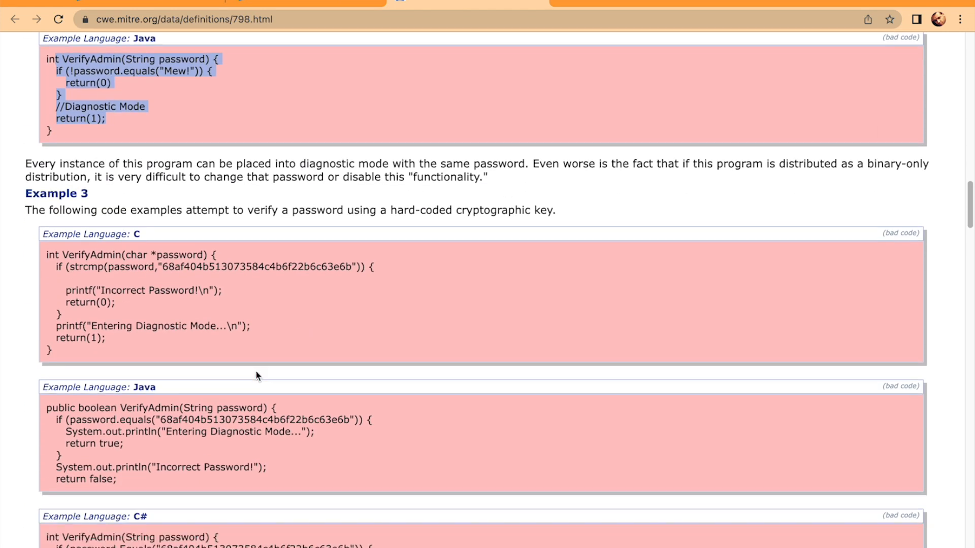
{"action": "scroll", "coordinate": [256, 371], "scroll_direction": "down", "scroll_amount": 6}
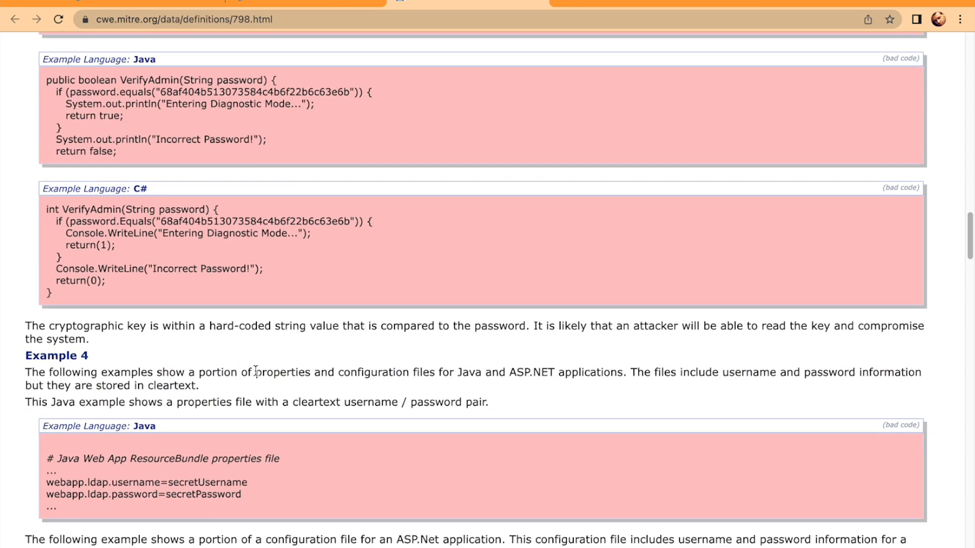
{"action": "scroll", "coordinate": [256, 371], "scroll_direction": "down", "scroll_amount": 10}
{"action": "scroll", "coordinate": [255, 370], "scroll_direction": "down", "scroll_amount": 1}
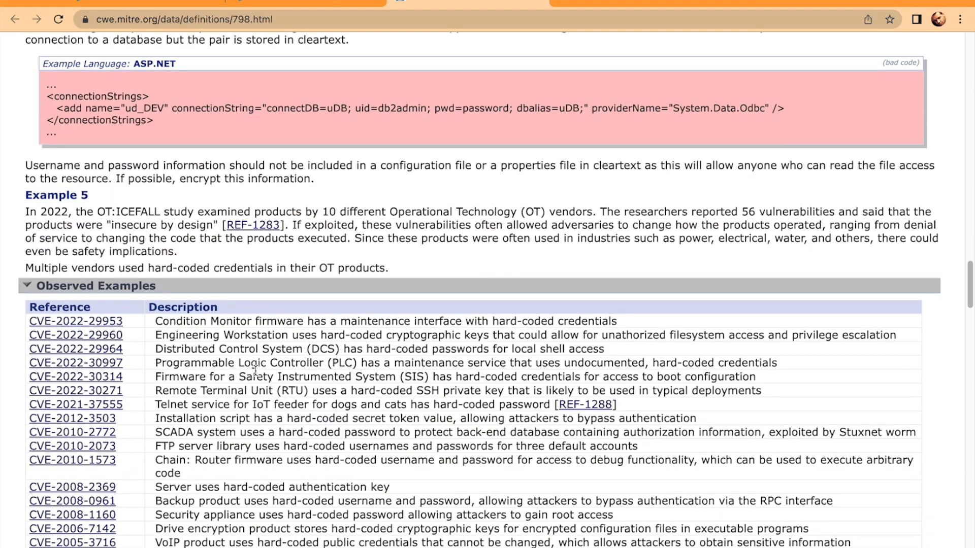
{"action": "scroll", "coordinate": [255, 370], "scroll_direction": "down", "scroll_amount": 8}
{"action": "scroll", "coordinate": [255, 370], "scroll_direction": "down", "scroll_amount": 5}
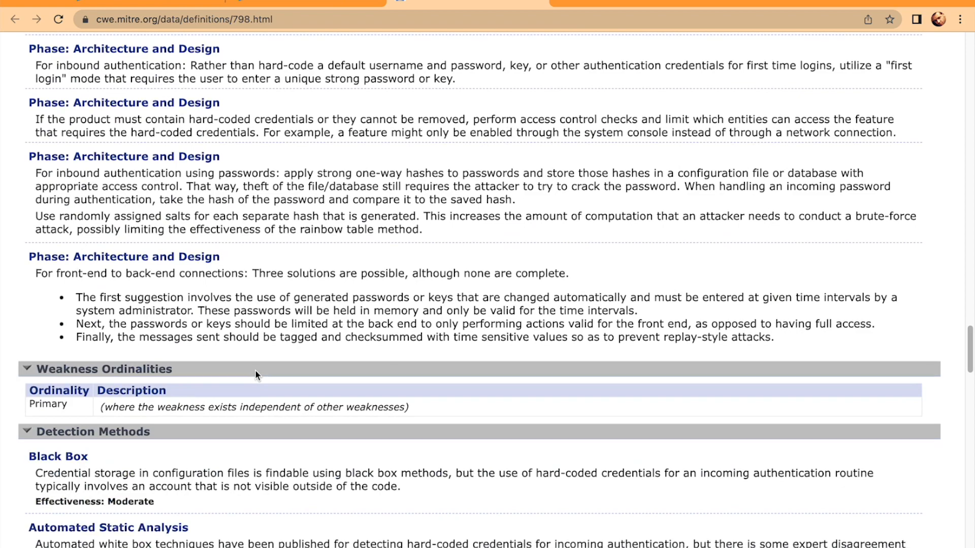
{"action": "scroll", "coordinate": [254, 371], "scroll_direction": "up", "scroll_amount": 20}
{"action": "scroll", "coordinate": [255, 371], "scroll_direction": "up", "scroll_amount": 15}
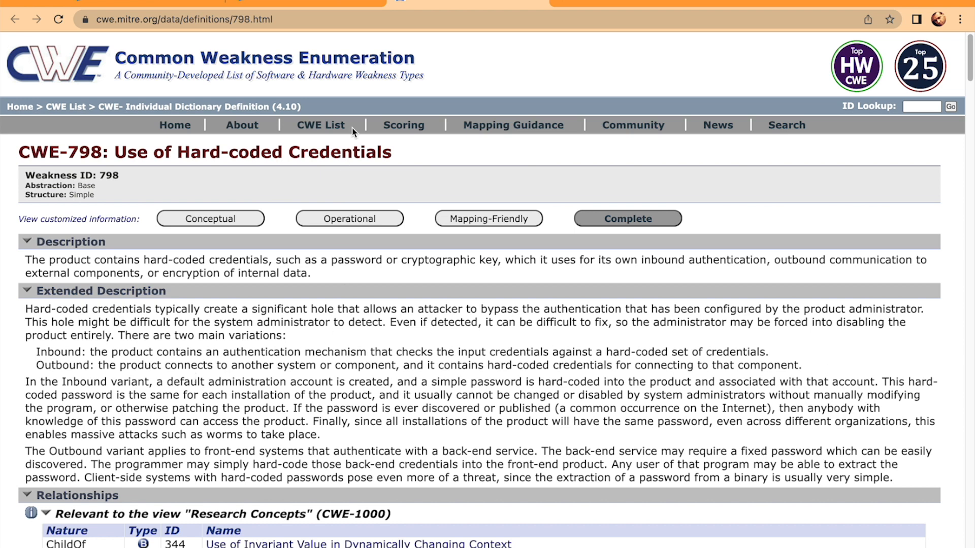
Switch back to the secret_access_exploit function in the AWS Lambda console and review its code and overview.
{"action": "left_click", "coordinate": [339, 8]}
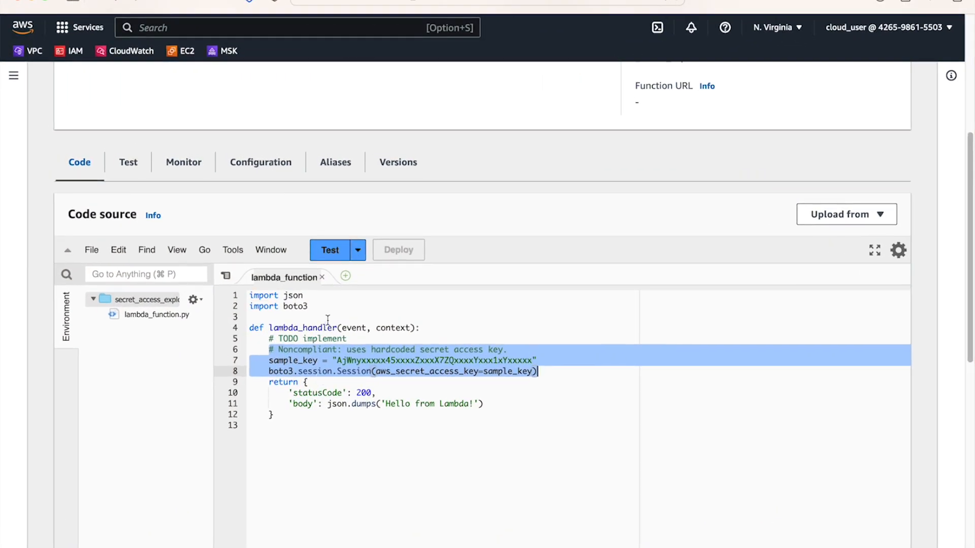
{"action": "scroll", "coordinate": [326, 325], "scroll_direction": "up", "scroll_amount": 5}
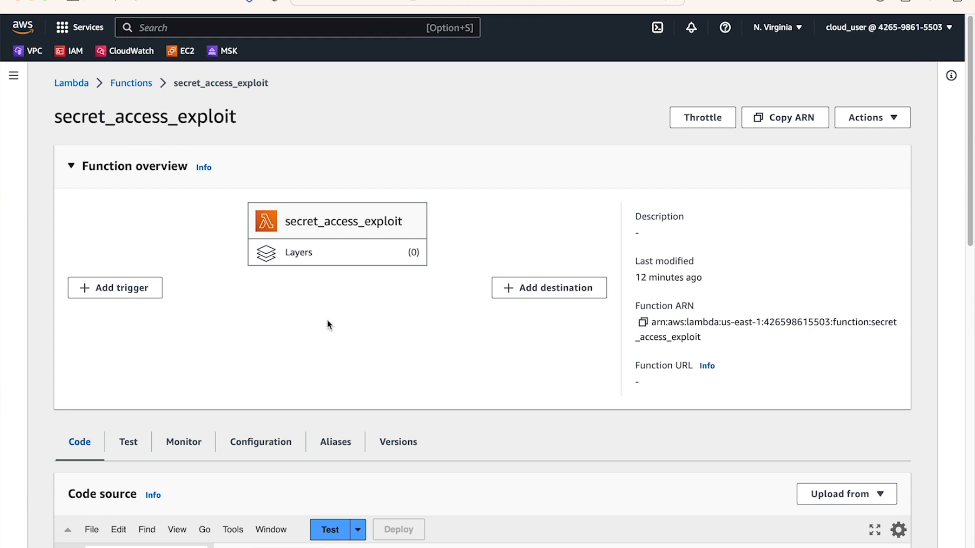
{"action": "scroll", "coordinate": [327, 324], "scroll_direction": "down", "scroll_amount": 8}
{"action": "left_click", "coordinate": [376, 266]}
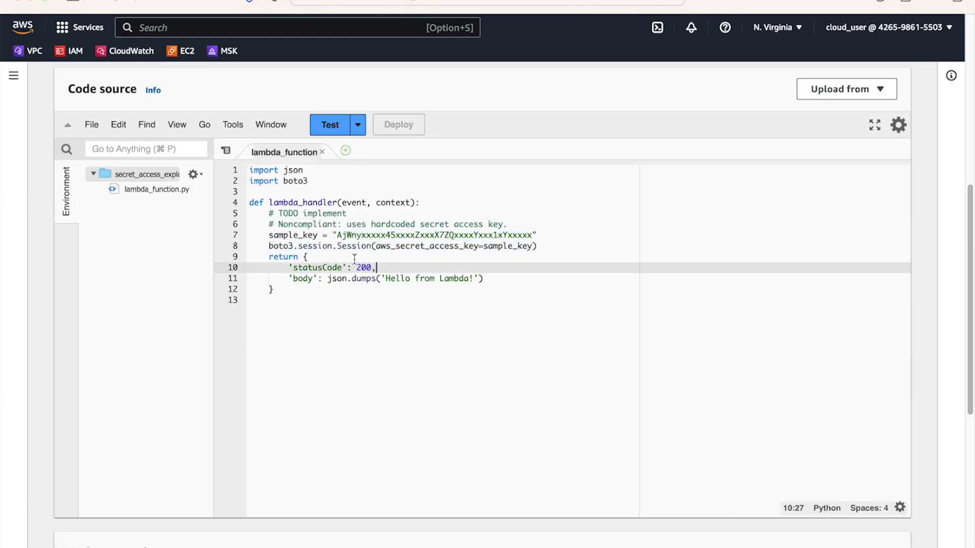
{"action": "scroll", "coordinate": [355, 259], "scroll_direction": "up", "scroll_amount": 8}
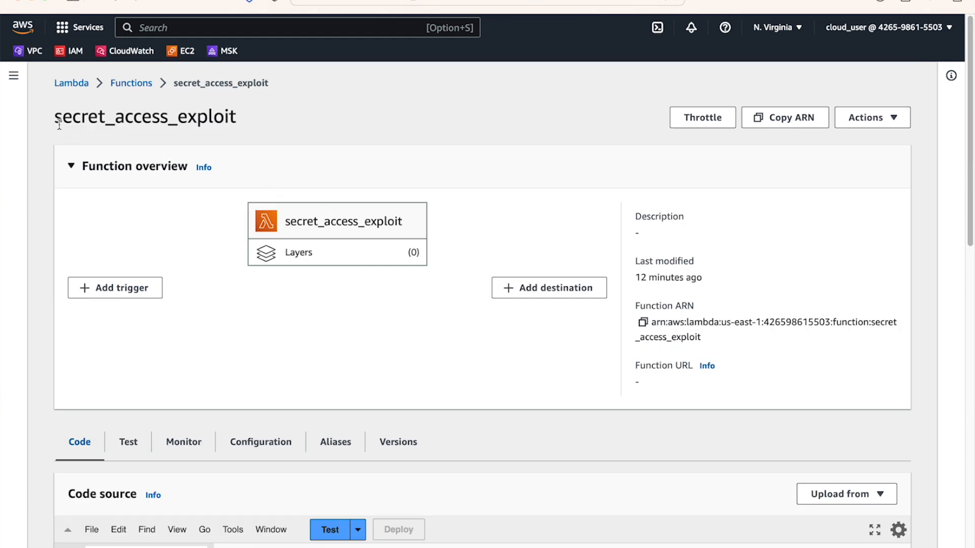
{"action": "left_click_drag", "start_coordinate": [59, 124], "coordinate": [245, 119]}
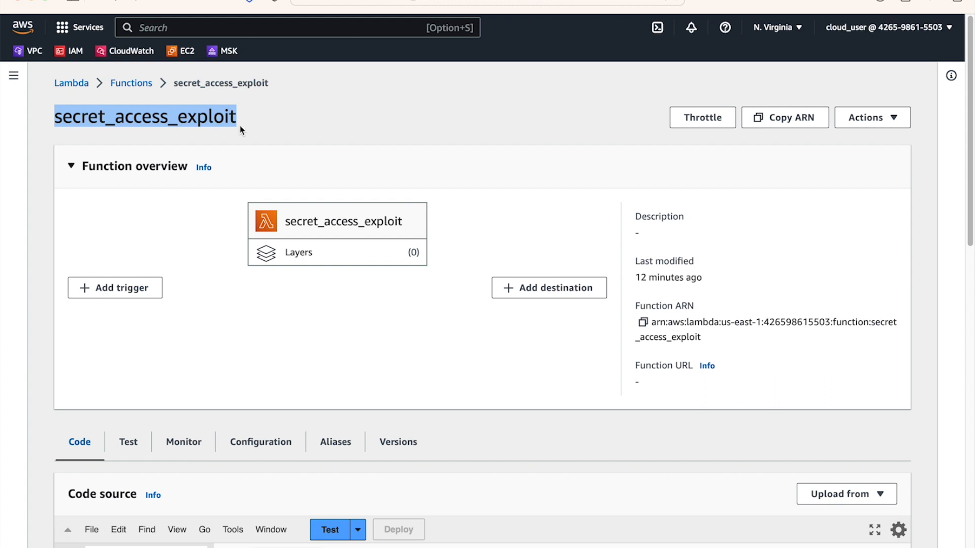
Return to the list of Lambda functions and locate the Improper_privilege_management function.
{"action": "left_click", "coordinate": [133, 84]}
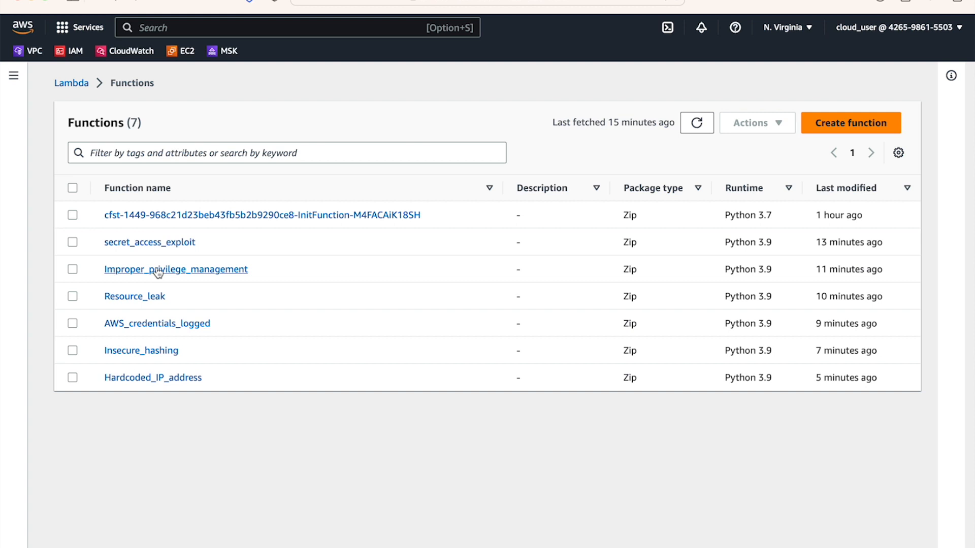
{"action": "left_click_drag", "start_coordinate": [272, 268], "coordinate": [113, 278]}
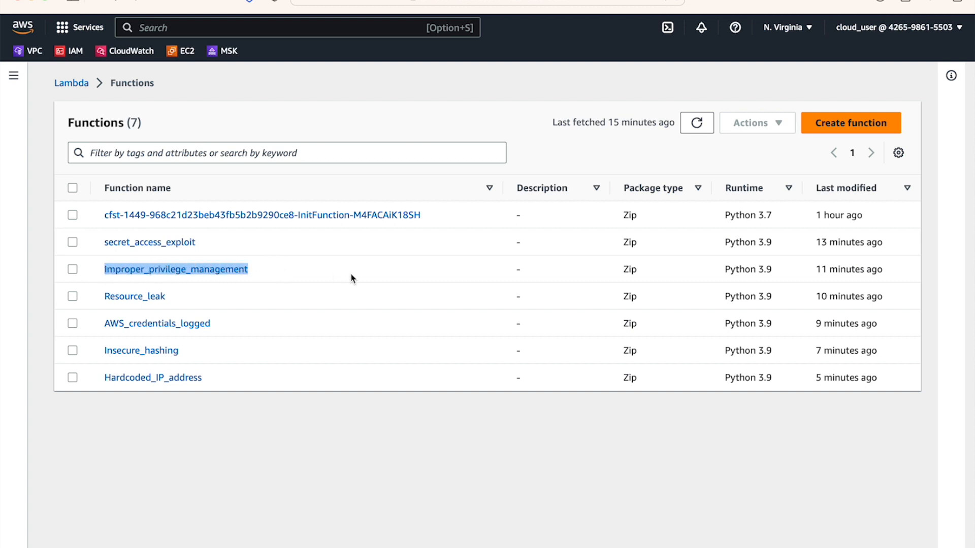
Open the Improper_privilege_management function, and examine the matching CodeGuru detector's description and noncompliant example, highlighting the root assignment and os.setuid(root) lines.
{"action": "left_click", "coordinate": [319, 279]}
{"action": "left_click", "coordinate": [217, 275]}
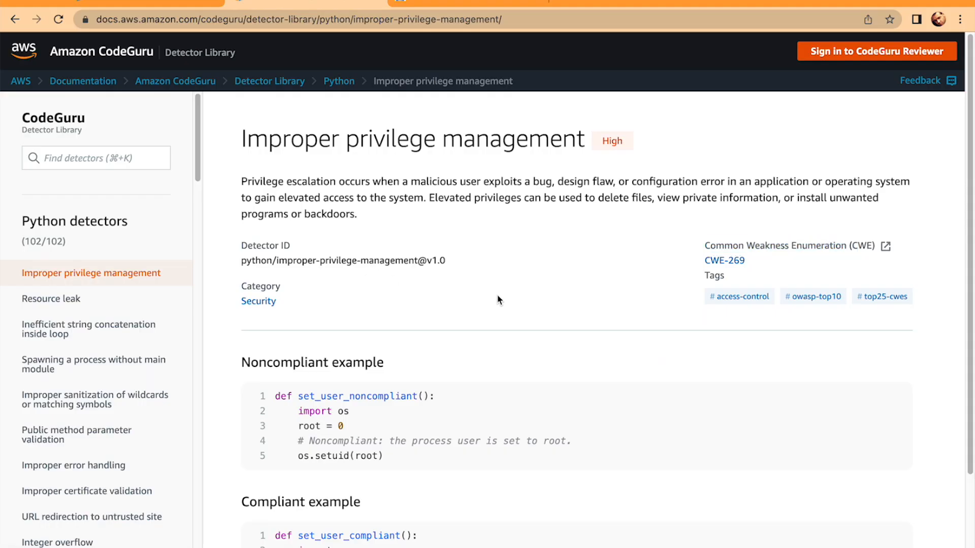
{"action": "scroll", "coordinate": [494, 296], "scroll_direction": "down", "scroll_amount": 2}
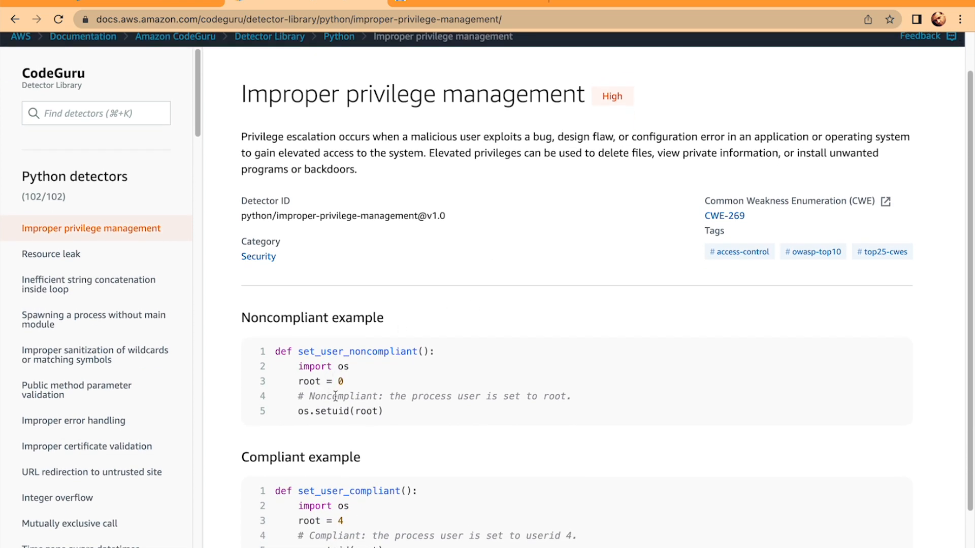
{"action": "left_click_drag", "start_coordinate": [337, 381], "coordinate": [303, 381]}
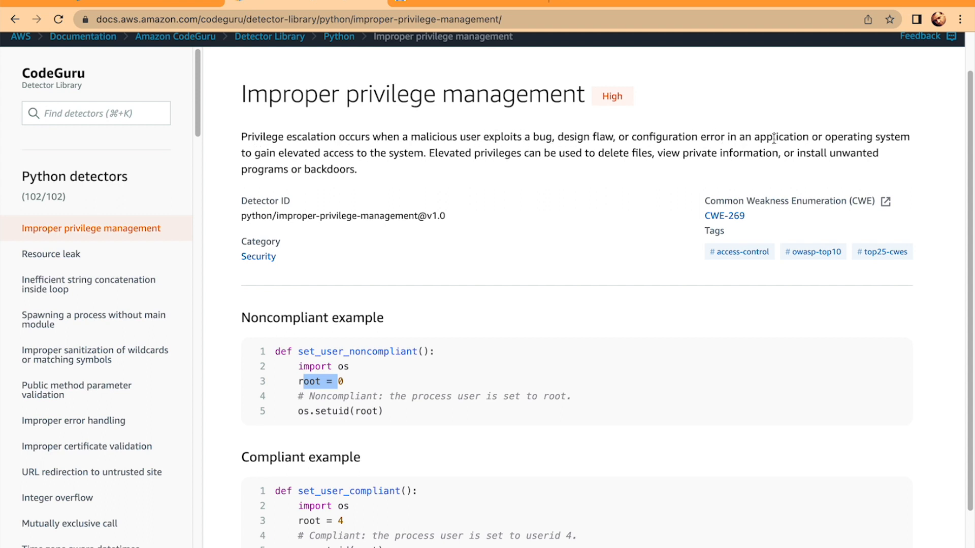
{"action": "left_click_drag", "start_coordinate": [261, 153], "coordinate": [423, 154]}
{"action": "left_click_drag", "start_coordinate": [387, 412], "coordinate": [275, 382]}
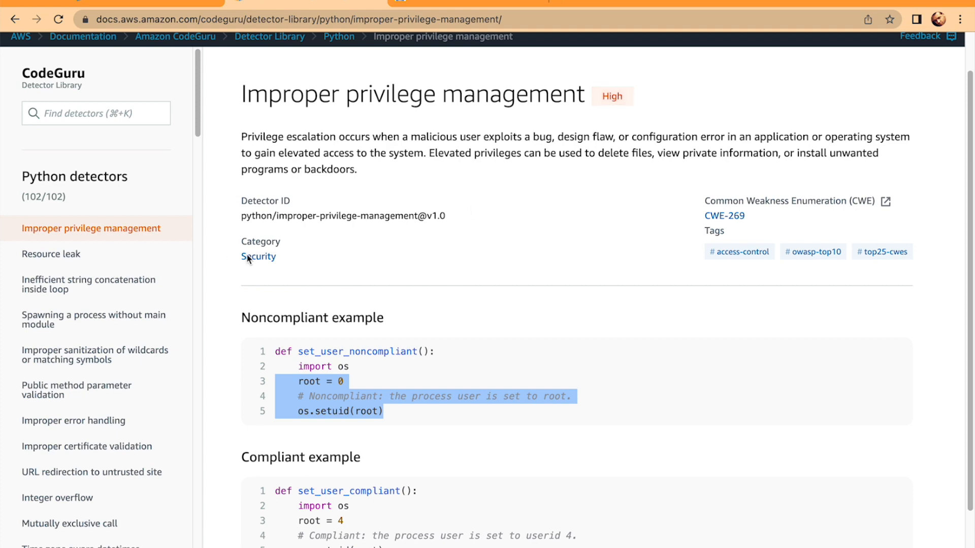
Open the linked CWE-269 entry and examine its description, relationships and demonstrative examples.
{"action": "left_click", "coordinate": [734, 217]}
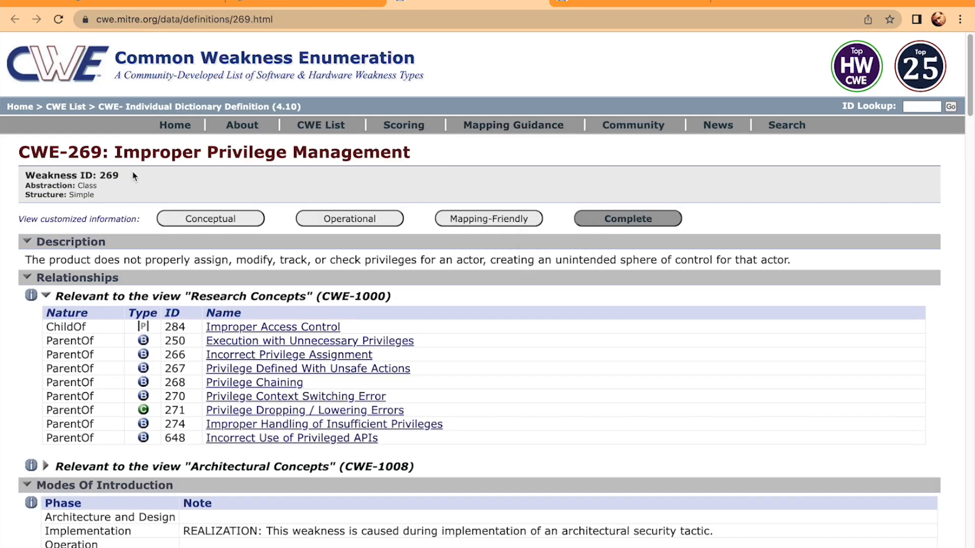
{"action": "scroll", "coordinate": [521, 330], "scroll_direction": "down", "scroll_amount": 15}
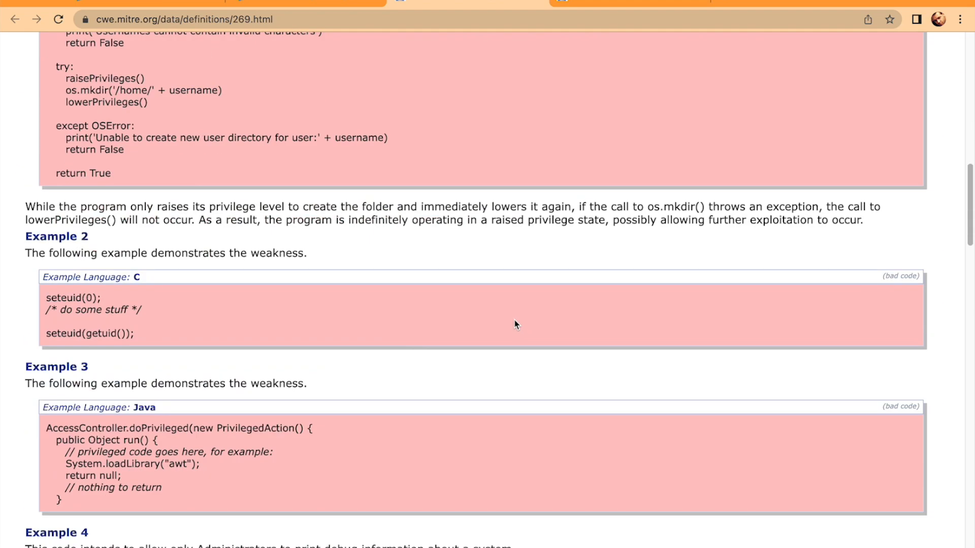
{"action": "scroll", "coordinate": [514, 323], "scroll_direction": "down", "scroll_amount": 15}
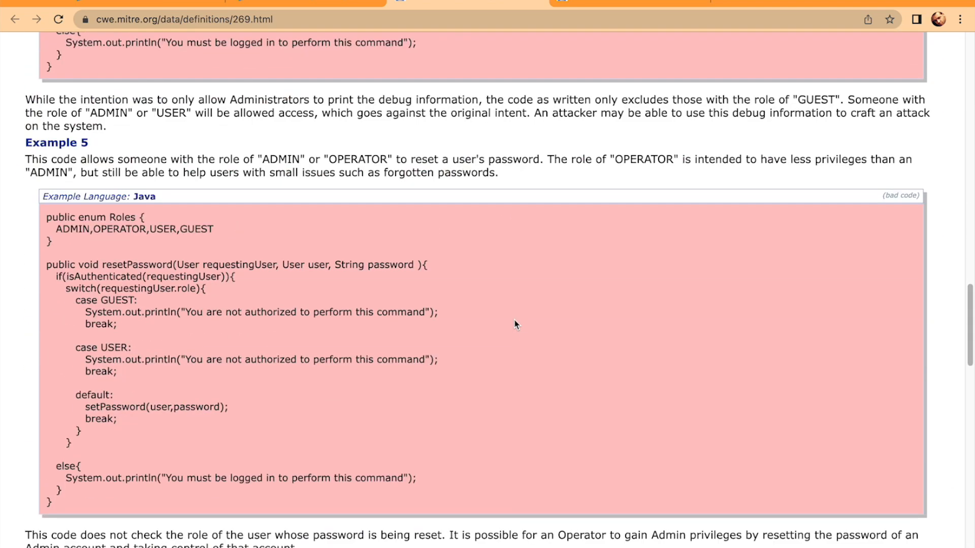
{"action": "scroll", "coordinate": [514, 324], "scroll_direction": "up", "scroll_amount": 20}
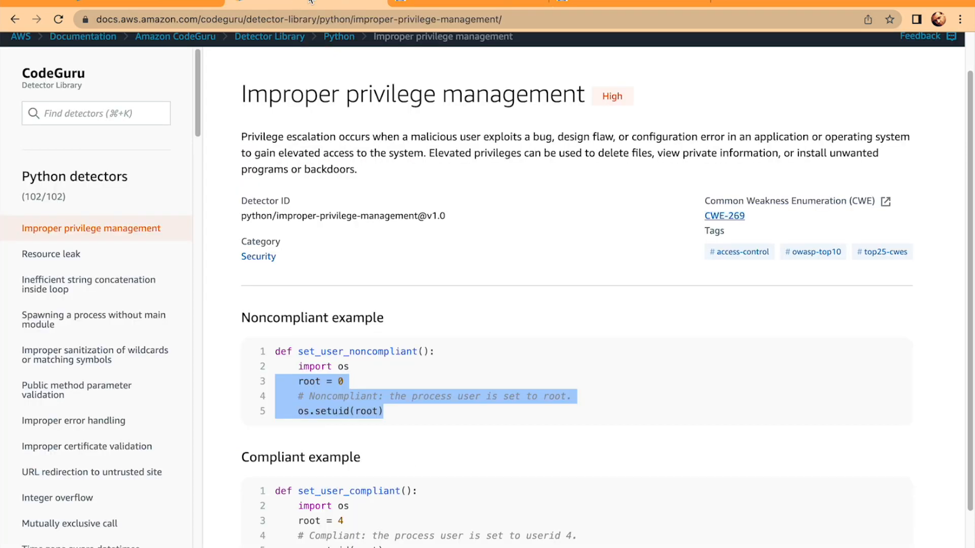
Return to the Improper_privilege_management function's code and highlight the lines from root = 0 to os.setuid(root).
{"action": "left_click", "coordinate": [304, 3]}
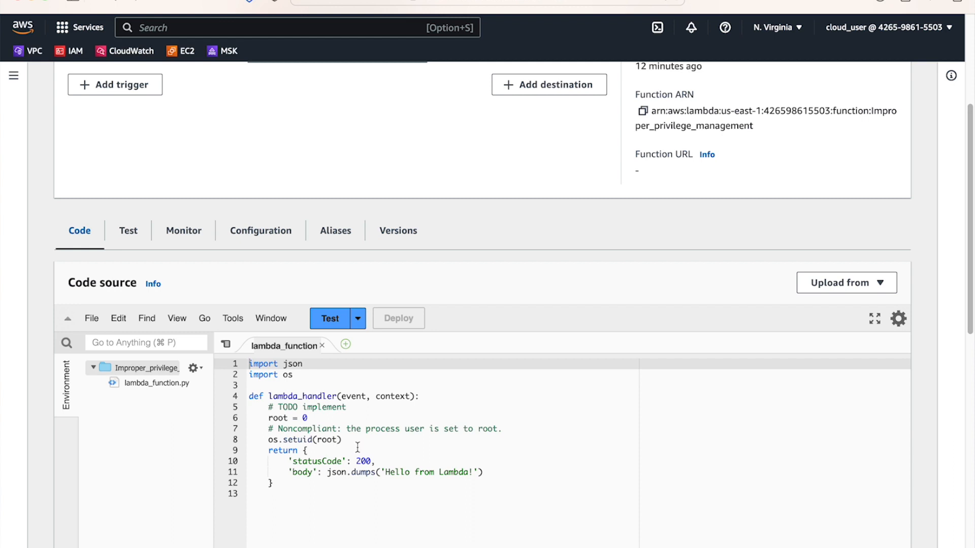
{"action": "left_click_drag", "start_coordinate": [343, 440], "coordinate": [253, 419]}
{"action": "left_click", "coordinate": [377, 423]}
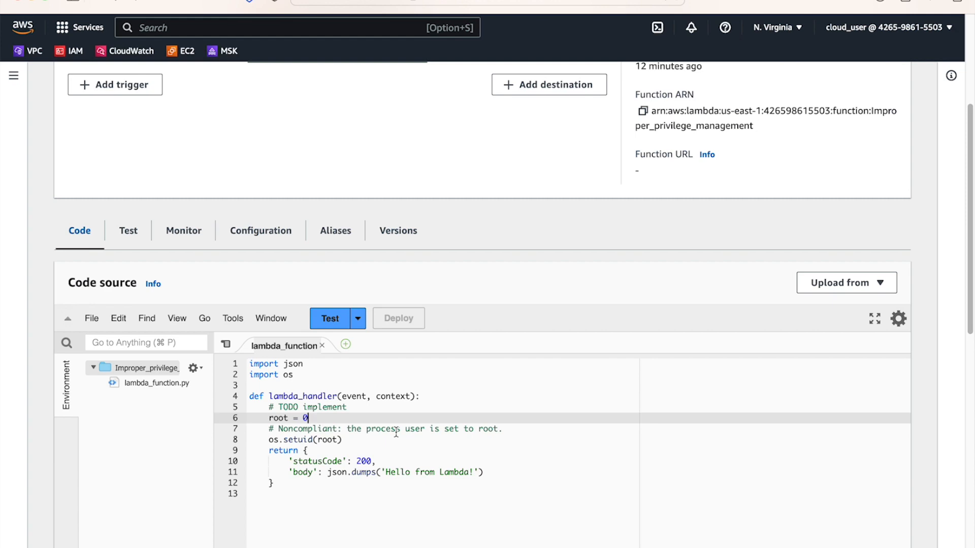
Open the Resource_leak function from the list of Lambda functions and bring its source code into view.
{"action": "scroll", "coordinate": [396, 433], "scroll_direction": "up", "scroll_amount": 4}
{"action": "left_click", "coordinate": [137, 89]}
{"action": "left_click", "coordinate": [130, 302]}
{"action": "scroll", "coordinate": [429, 305], "scroll_direction": "down", "scroll_amount": 4}
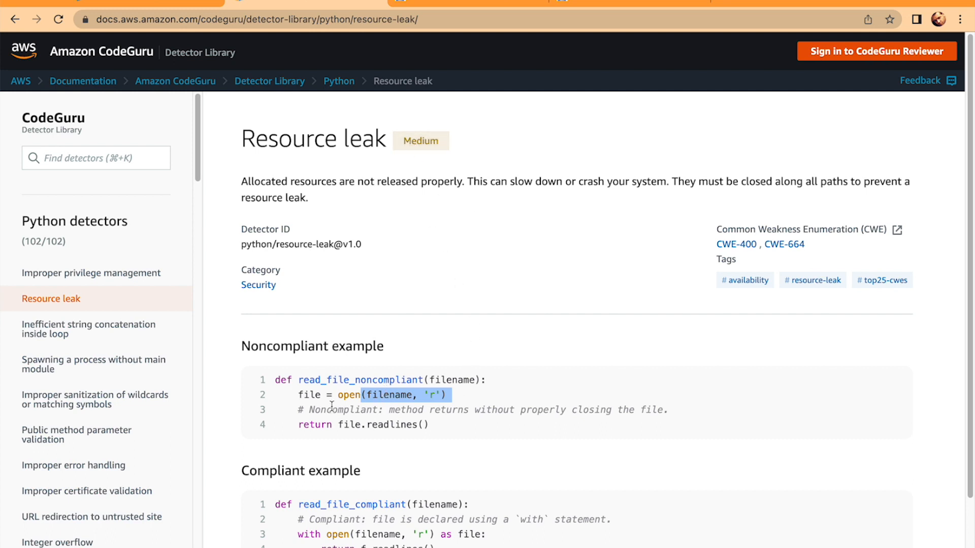
Examine the CodeGuru Resource leak detector's description, highlighting the text about unreleased resources and slowing down or crashing the system.
{"action": "scroll", "coordinate": [406, 404], "scroll_direction": "down", "scroll_amount": 1}
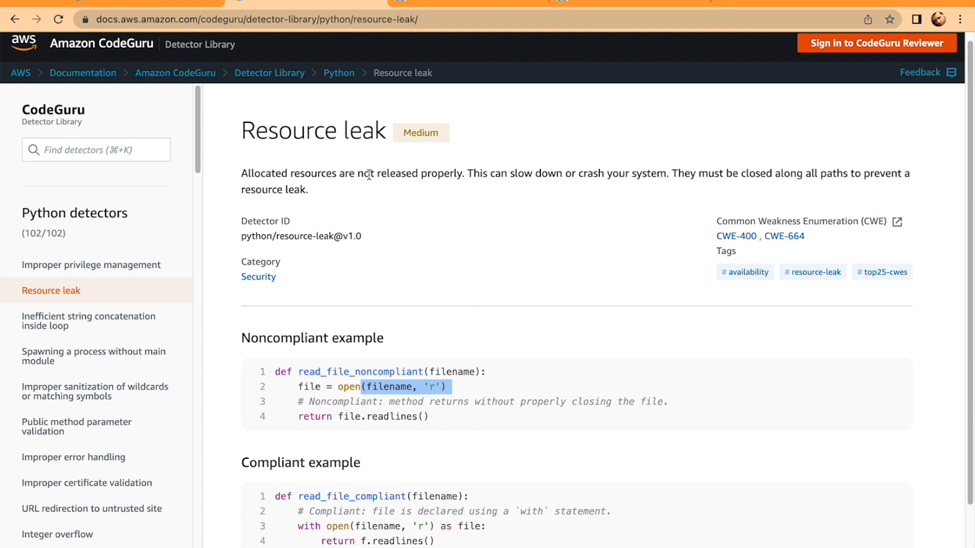
{"action": "left_click_drag", "start_coordinate": [455, 176], "coordinate": [306, 172]}
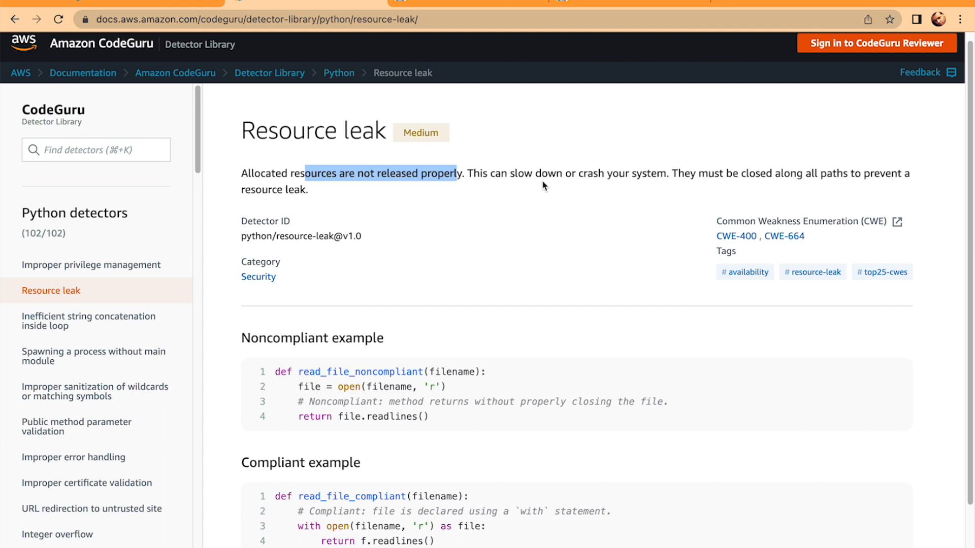
{"action": "left_click_drag", "start_coordinate": [500, 175], "coordinate": [692, 170]}
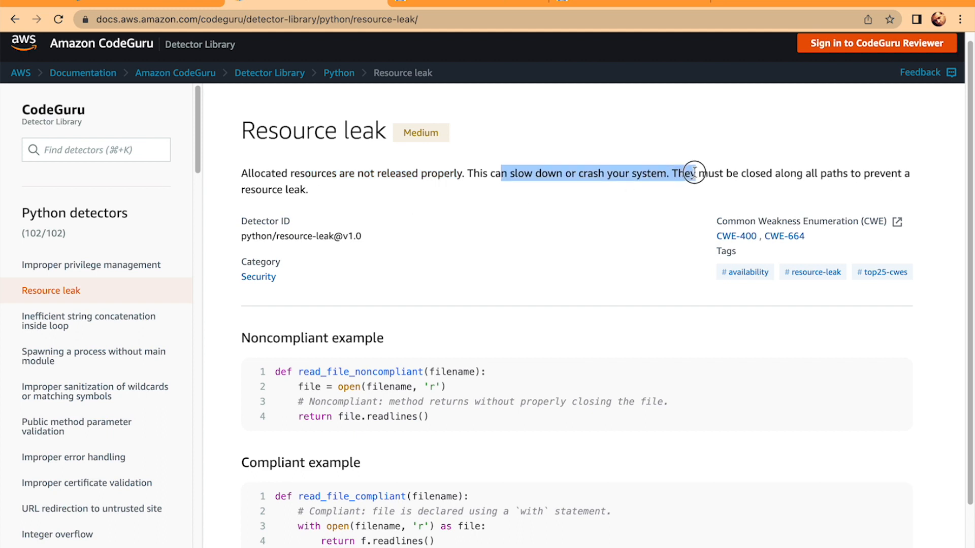
{"action": "left_click", "coordinate": [561, 268]}
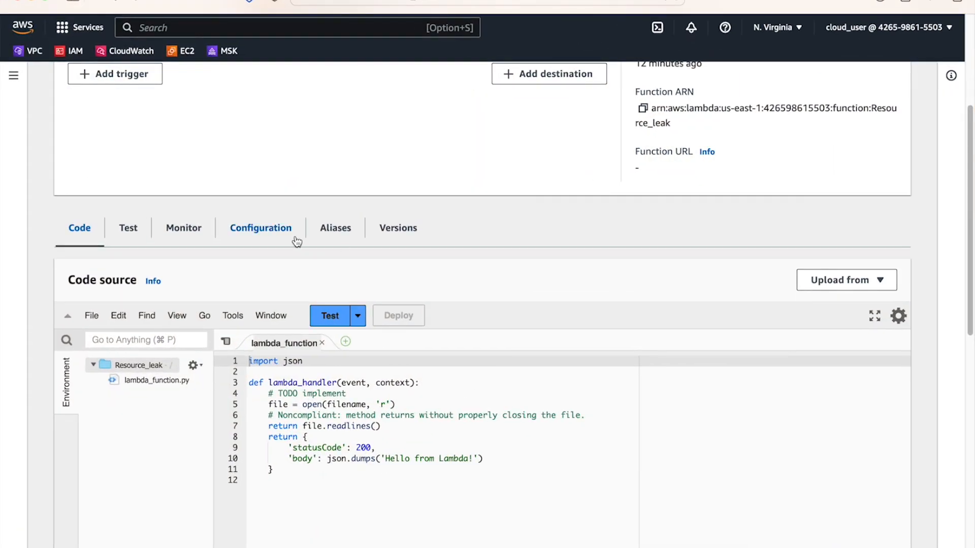
Open the AWS_credentials_logged function from the list of Lambda functions and bring its source code into view.
{"action": "scroll", "coordinate": [297, 242], "scroll_direction": "up", "scroll_amount": 4}
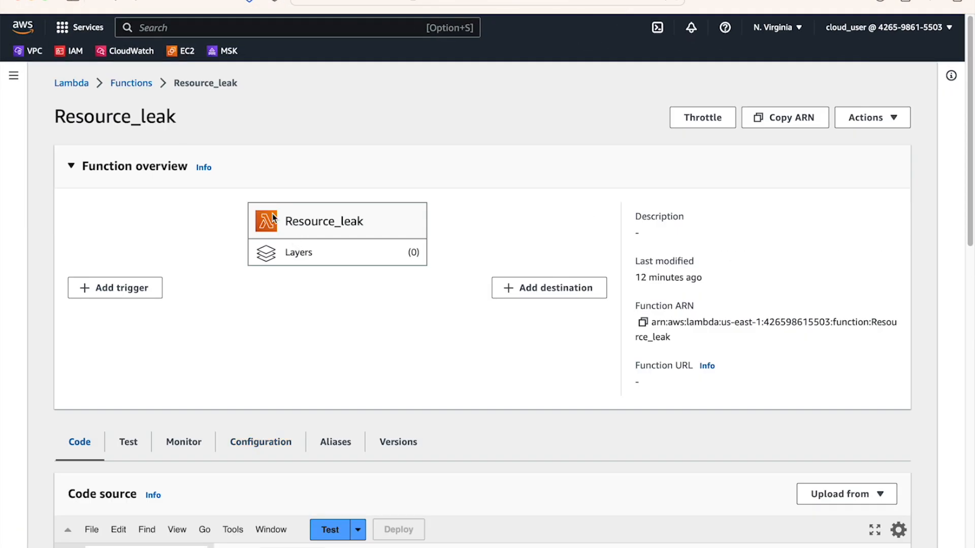
{"action": "left_click", "coordinate": [131, 83]}
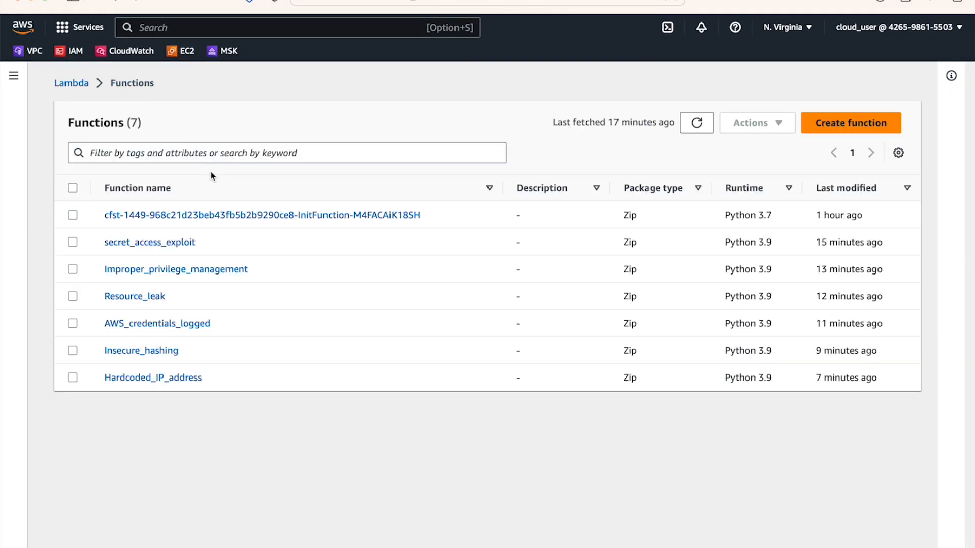
{"action": "left_click", "coordinate": [157, 325]}
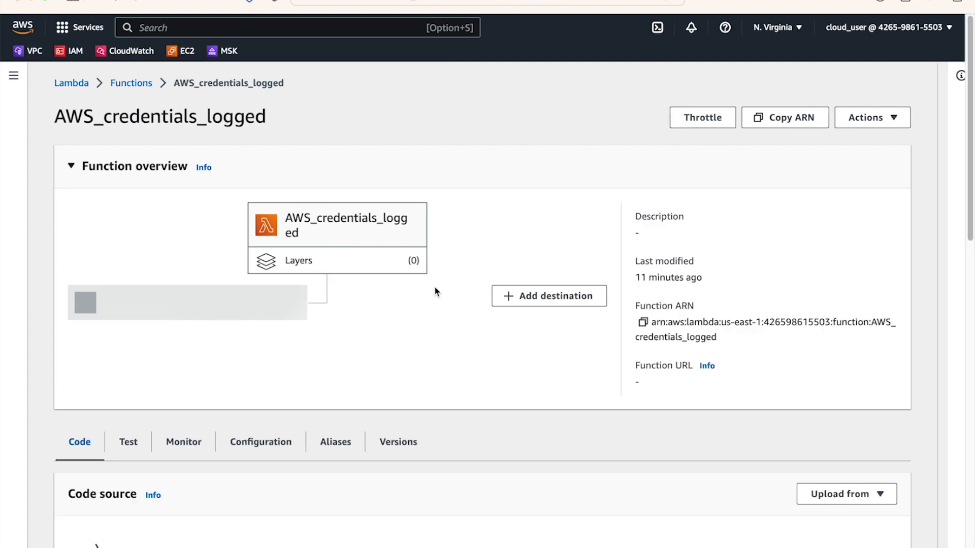
{"action": "scroll", "coordinate": [489, 256], "scroll_direction": "down", "scroll_amount": 1}
{"action": "scroll", "coordinate": [490, 252], "scroll_direction": "down", "scroll_amount": 6}
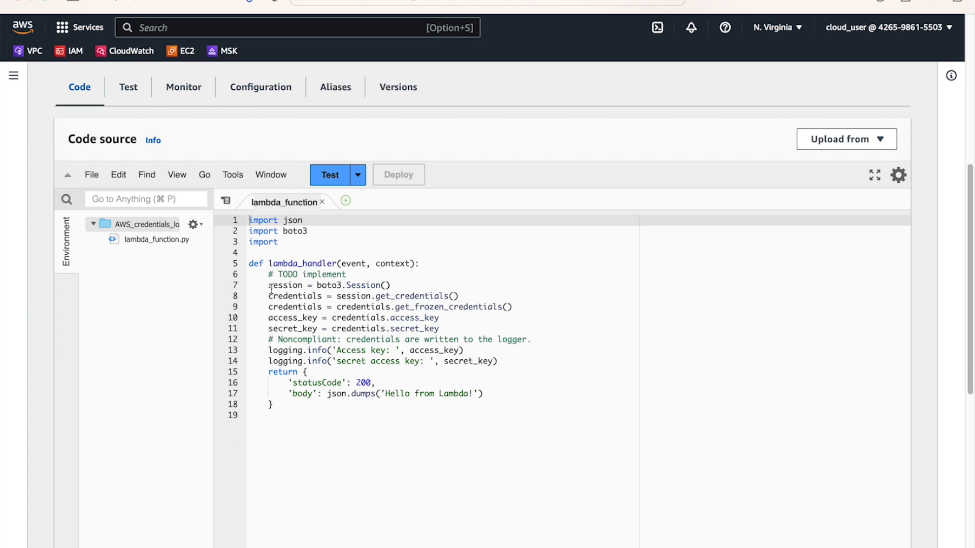
Examine the AWS_credentials_logged code, highlighting the lines that retrieve the session credentials and the two logging.info calls.
{"action": "left_click_drag", "start_coordinate": [270, 286], "coordinate": [481, 342]}
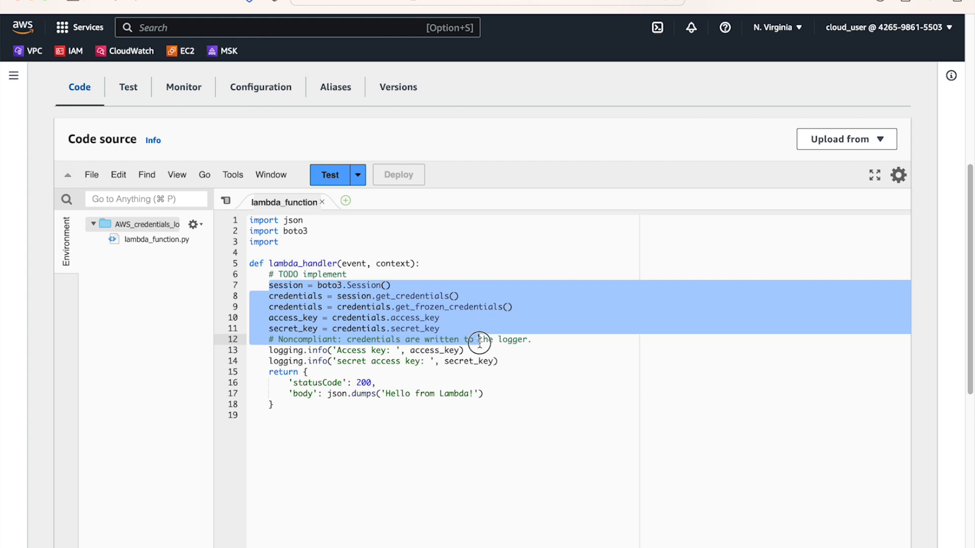
{"action": "left_click", "coordinate": [498, 351]}
{"action": "left_click_drag", "start_coordinate": [267, 350], "coordinate": [532, 364]}
{"action": "left_click", "coordinate": [532, 363]}
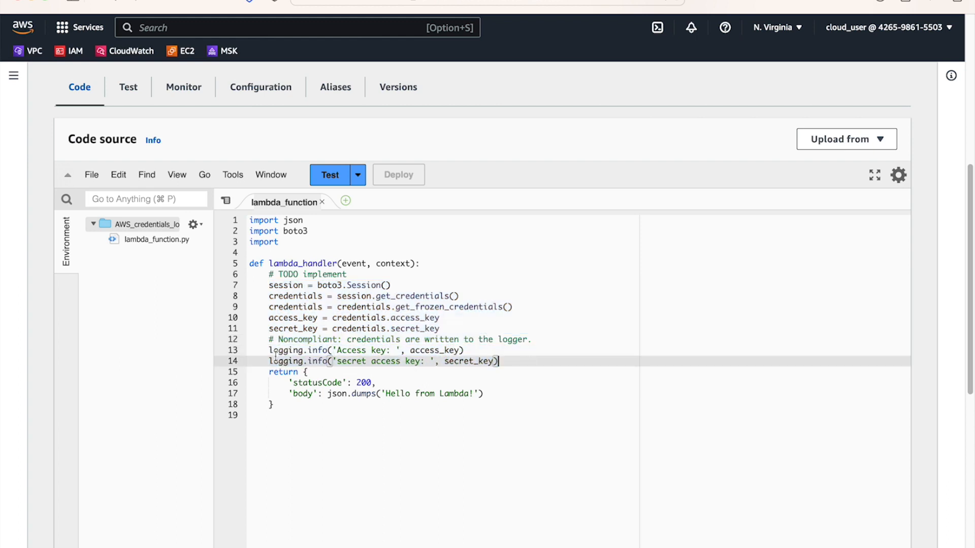
{"action": "double_click", "coordinate": [286, 351]}
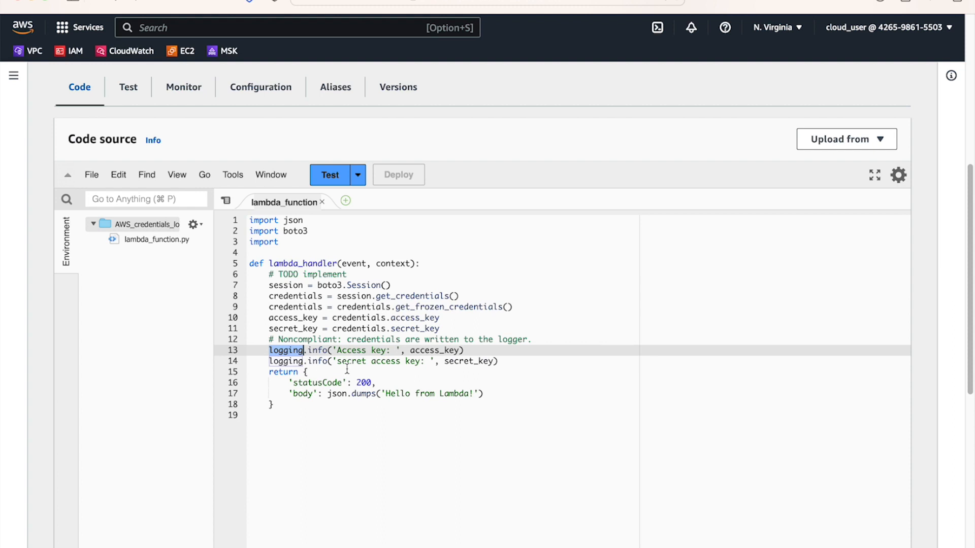
{"action": "left_click_drag", "start_coordinate": [510, 362], "coordinate": [248, 351]}
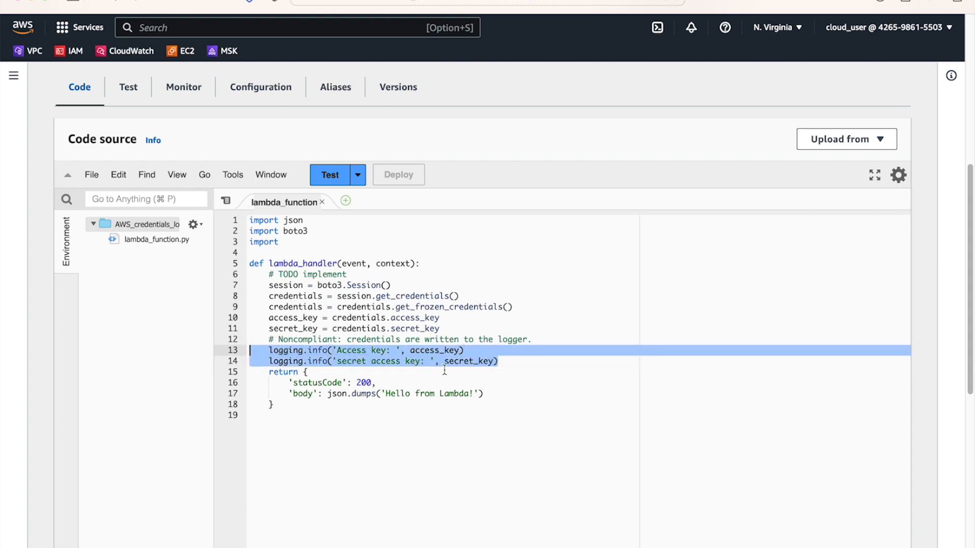
{"action": "scroll", "coordinate": [481, 337], "scroll_direction": "up", "scroll_amount": 7}
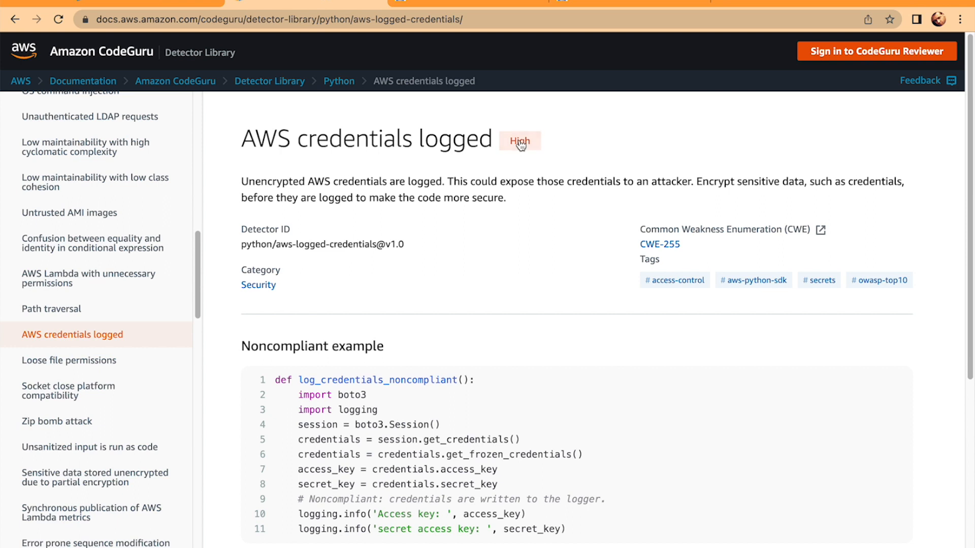
Open the CWE-255 category linked from the AWS credentials logged detector, examine its membership and mapping notes, and return to the detector page.
{"action": "left_click", "coordinate": [658, 245]}
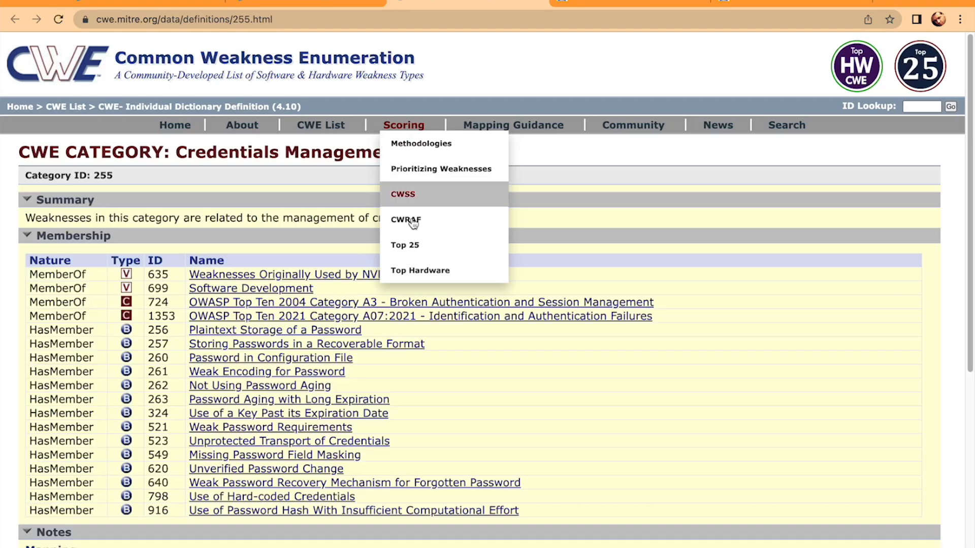
{"action": "left_click_drag", "start_coordinate": [184, 152], "coordinate": [463, 152]}
{"action": "scroll", "coordinate": [343, 301], "scroll_direction": "down", "scroll_amount": 6}
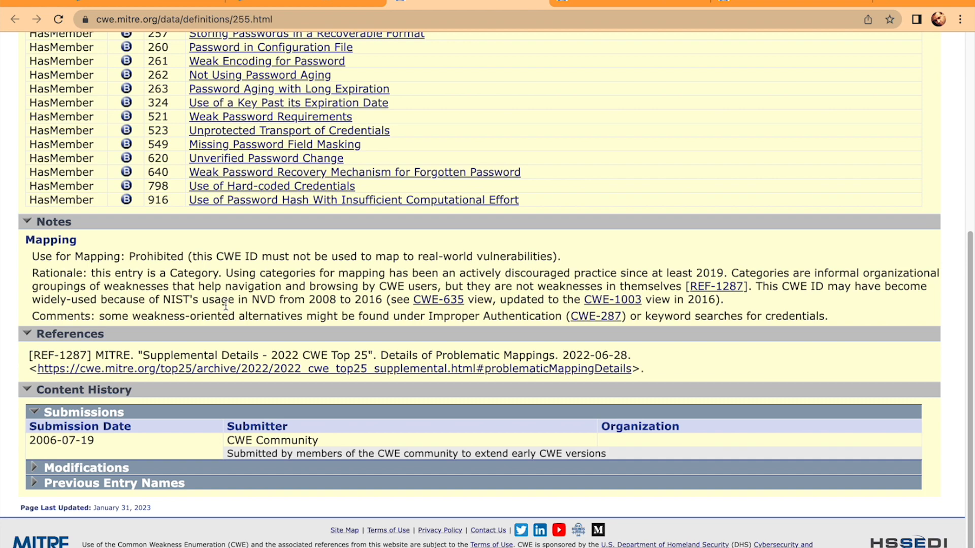
{"action": "scroll", "coordinate": [226, 304], "scroll_direction": "up", "scroll_amount": 6}
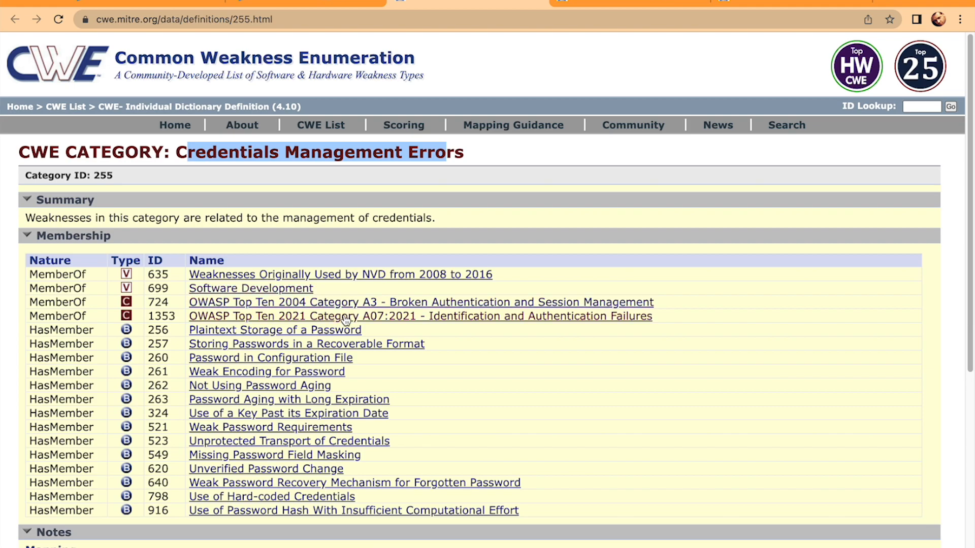
{"action": "key", "text": "ctrl+shift+Tab"}
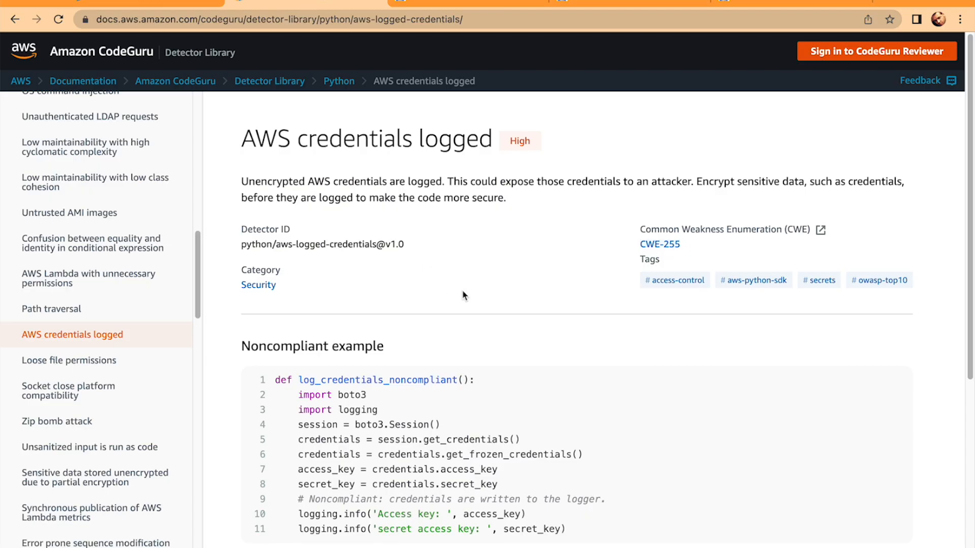
{"action": "scroll", "coordinate": [336, 391], "scroll_direction": "down", "scroll_amount": 2}
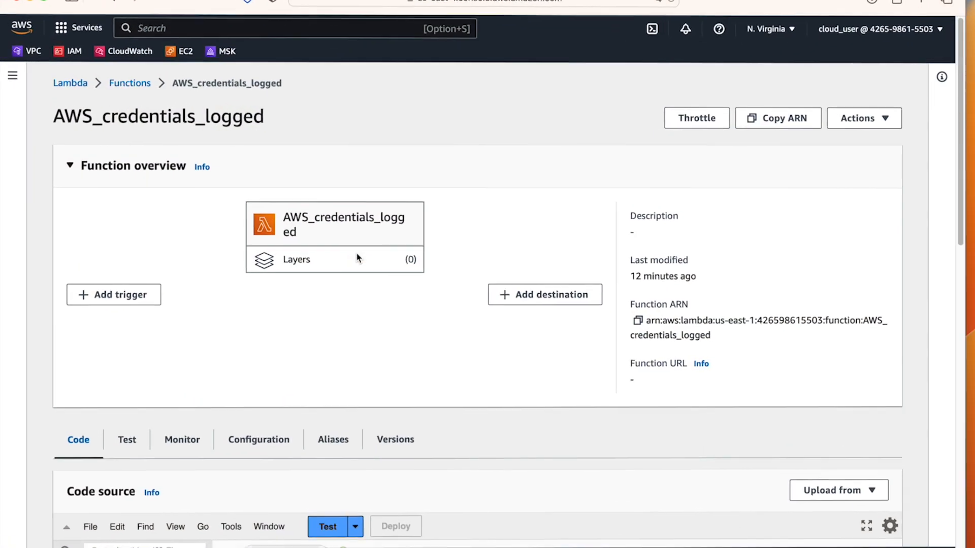
Open the Insecure_hashing function from the list of Lambda functions and bring its source code into view.
{"action": "left_click", "coordinate": [125, 83]}
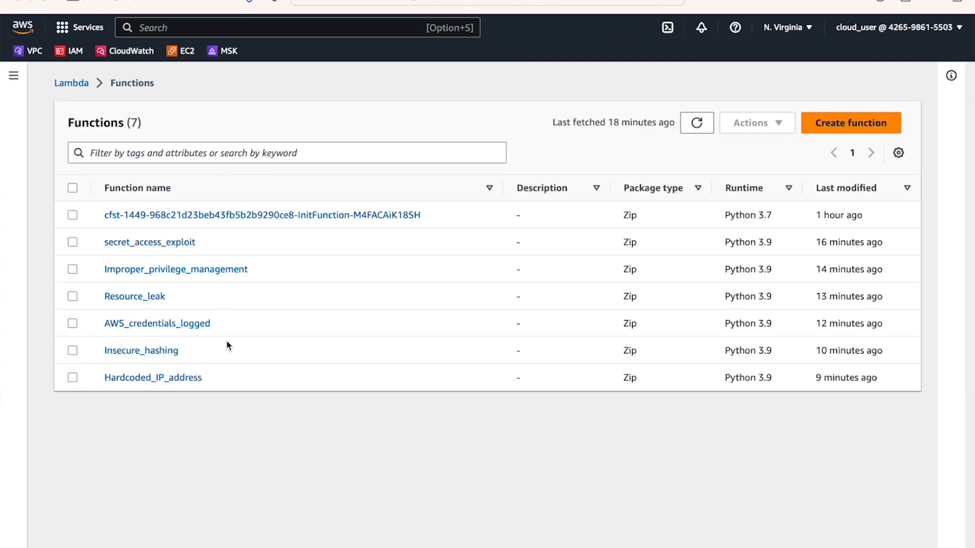
{"action": "left_click", "coordinate": [131, 352]}
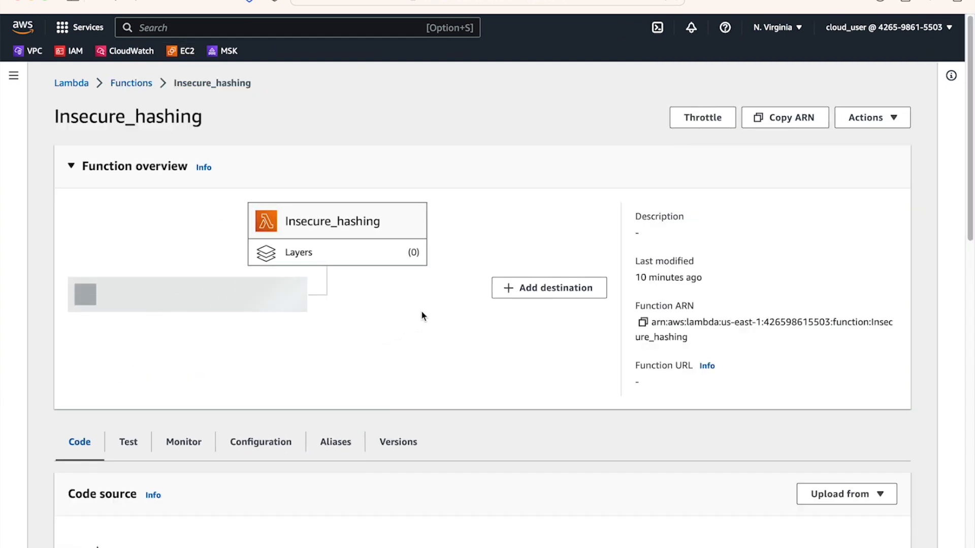
{"action": "scroll", "coordinate": [421, 315], "scroll_direction": "down", "scroll_amount": 4}
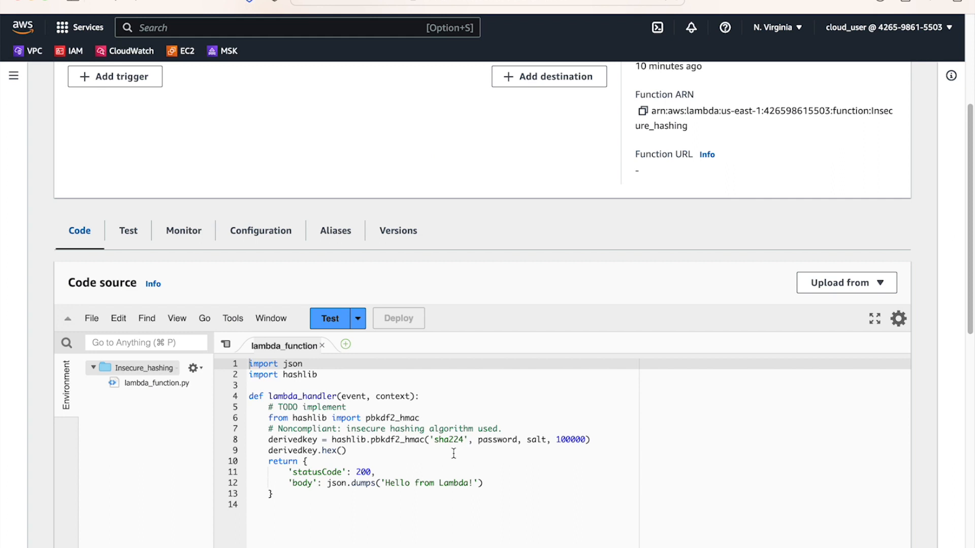
Examine the pbkdf2_hmac call in the Insecure_hashing code, highlighting its password argument and the sha224 algorithm.
{"action": "double_click", "coordinate": [501, 440]}
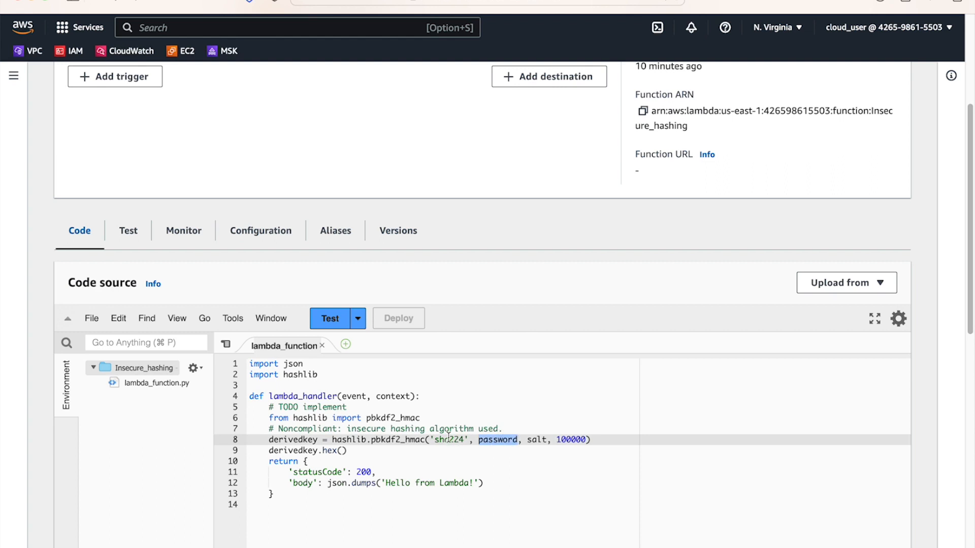
{"action": "double_click", "coordinate": [448, 439]}
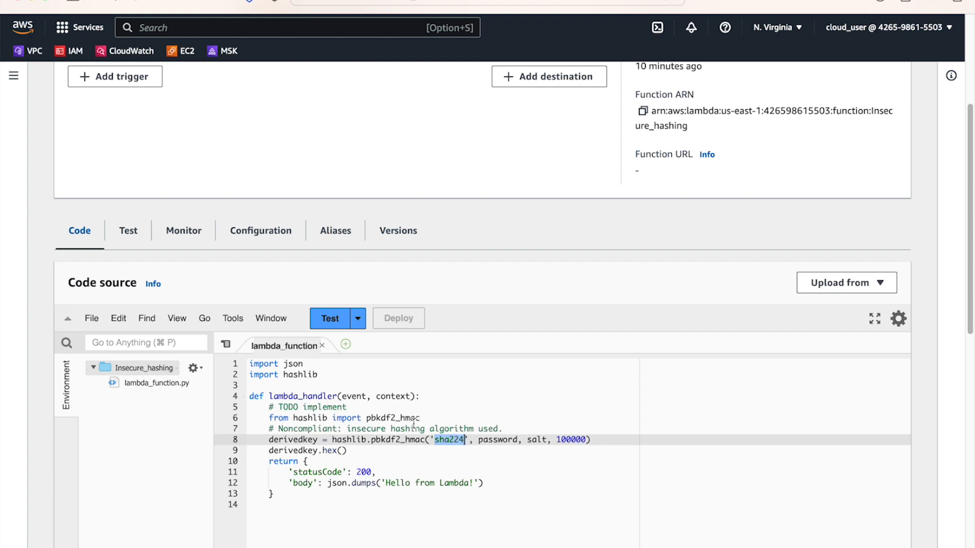
{"action": "scroll", "coordinate": [414, 423], "scroll_direction": "up", "scroll_amount": 4}
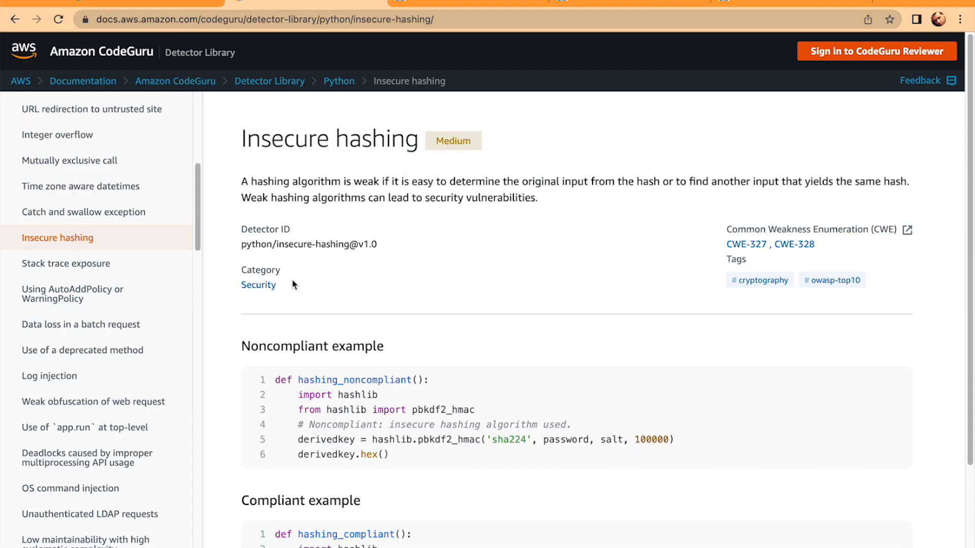
Open CWE-328 from the Insecure hashing detector, examine its demonstrative examples, observed examples and mitigations, and return to the detector page.
{"action": "scroll", "coordinate": [364, 263], "scroll_direction": "down", "scroll_amount": 1}
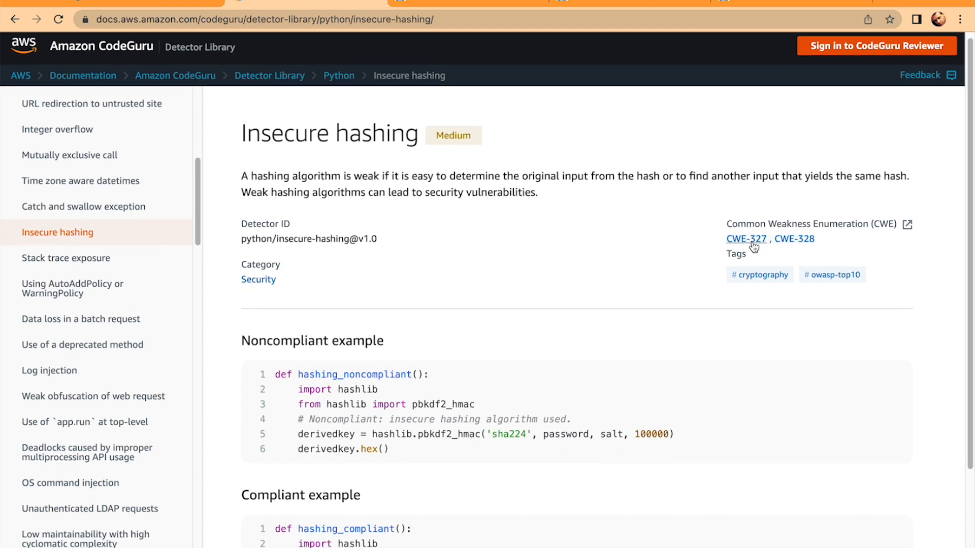
{"action": "left_click", "coordinate": [802, 243]}
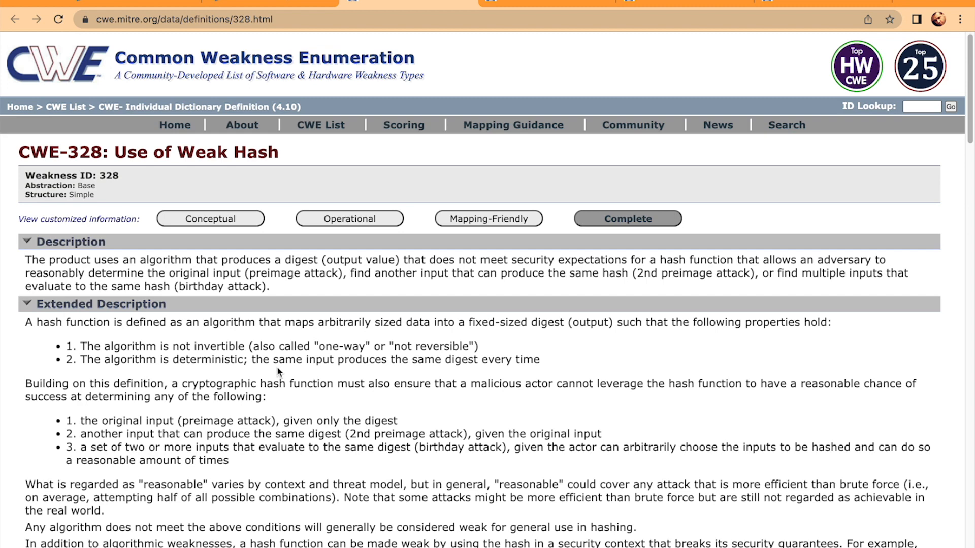
{"action": "scroll", "coordinate": [319, 352], "scroll_direction": "down", "scroll_amount": 10}
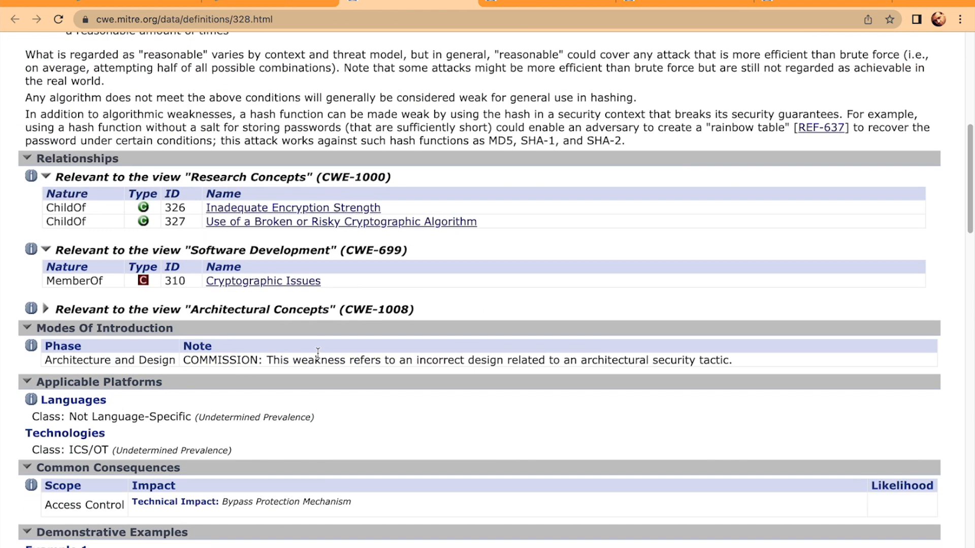
{"action": "scroll", "coordinate": [360, 354], "scroll_direction": "down", "scroll_amount": 4}
{"action": "scroll", "coordinate": [359, 354], "scroll_direction": "down", "scroll_amount": 4}
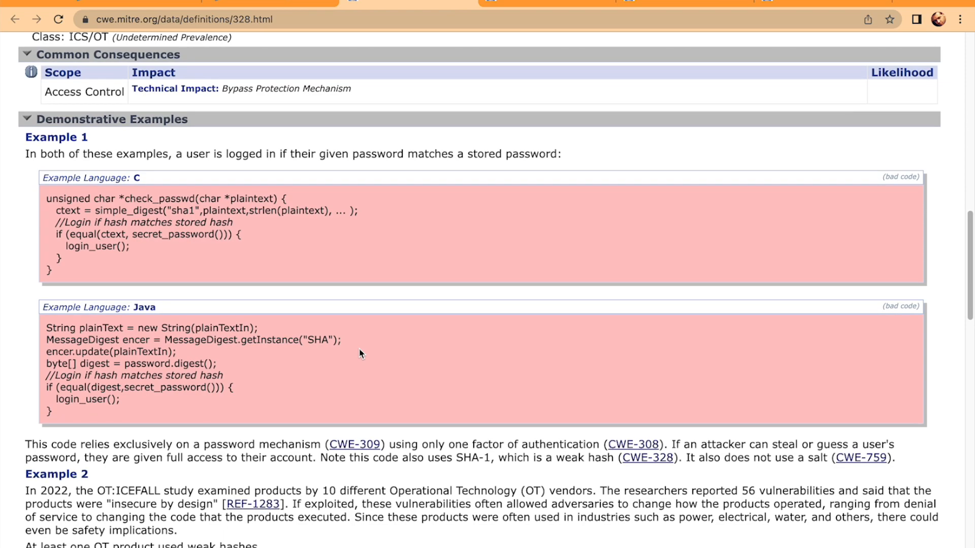
{"action": "scroll", "coordinate": [359, 354], "scroll_direction": "down", "scroll_amount": 3}
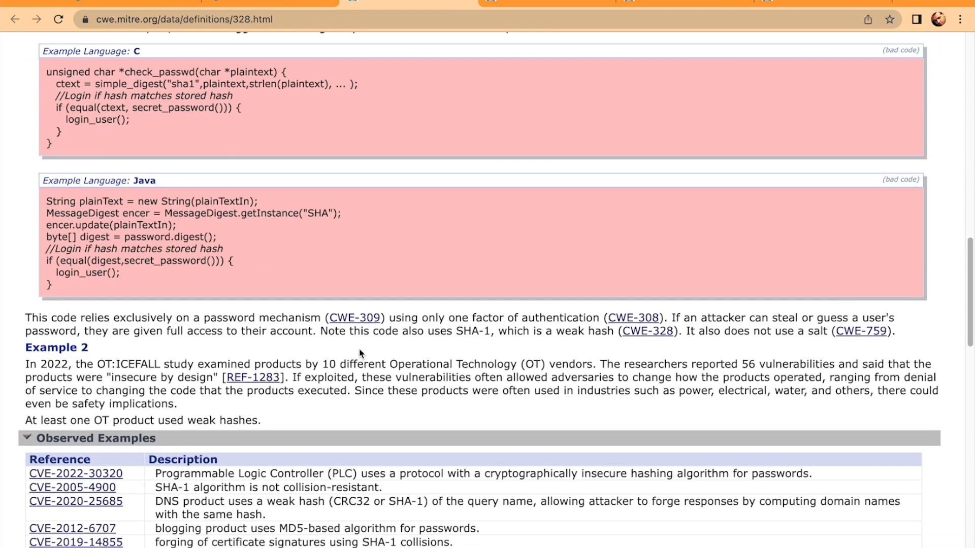
{"action": "scroll", "coordinate": [360, 353], "scroll_direction": "down", "scroll_amount": 7}
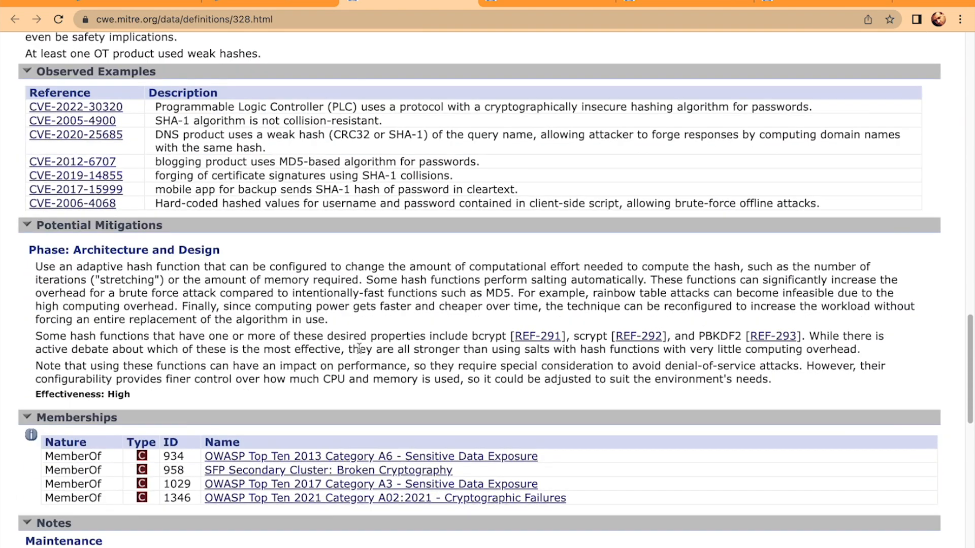
{"action": "key", "text": "ctrl+shift+Tab"}
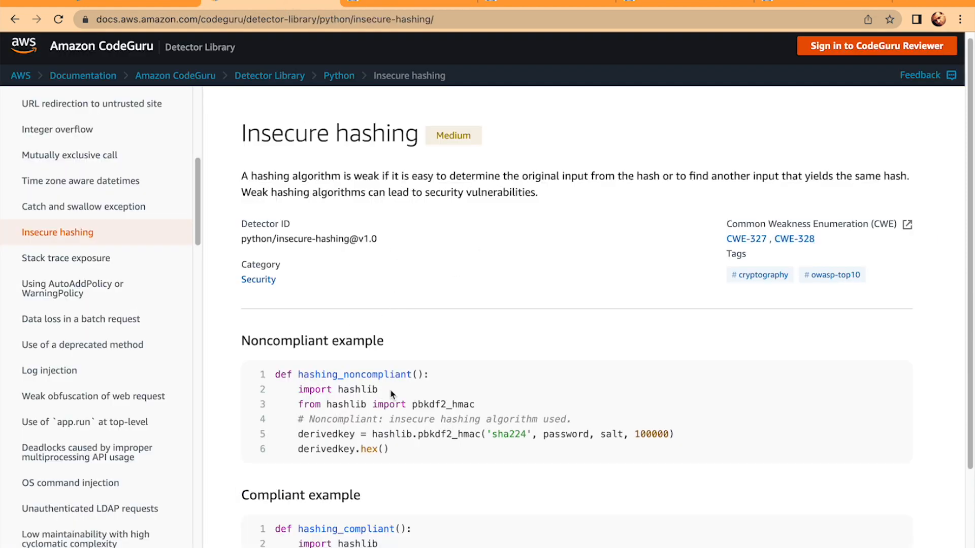
Highlight the noncompliant hashing example, switch to Safari and compare it with the Insecure_hashing function's source code.
{"action": "left_click_drag", "start_coordinate": [395, 452], "coordinate": [329, 386]}
{"action": "key", "text": "super+Tab"}
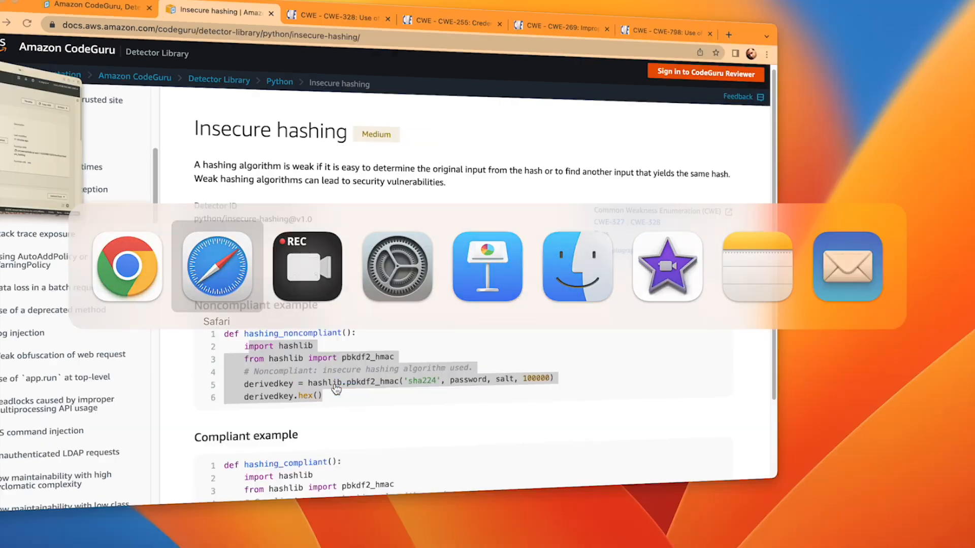
{"action": "scroll", "coordinate": [404, 334], "scroll_direction": "down", "scroll_amount": 9}
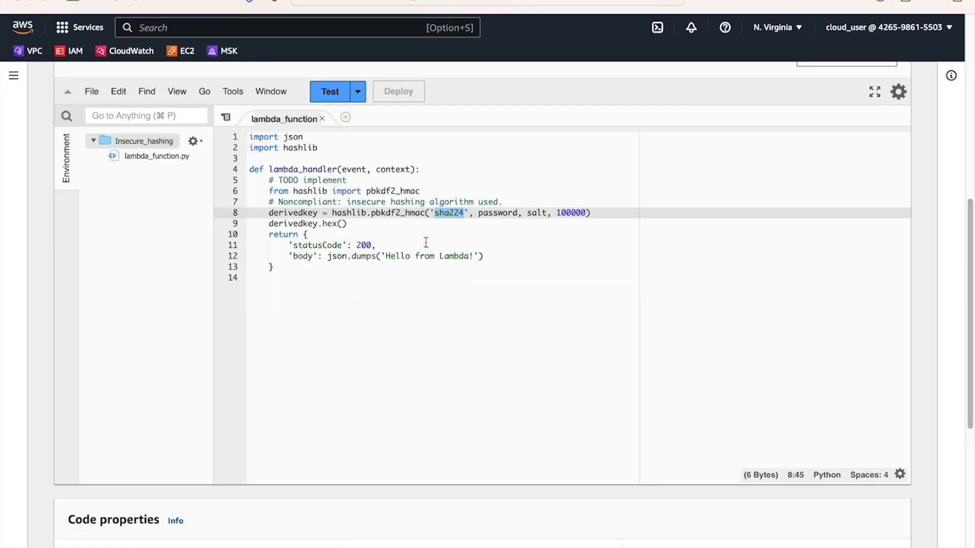
{"action": "scroll", "coordinate": [409, 242], "scroll_direction": "up", "scroll_amount": 9}
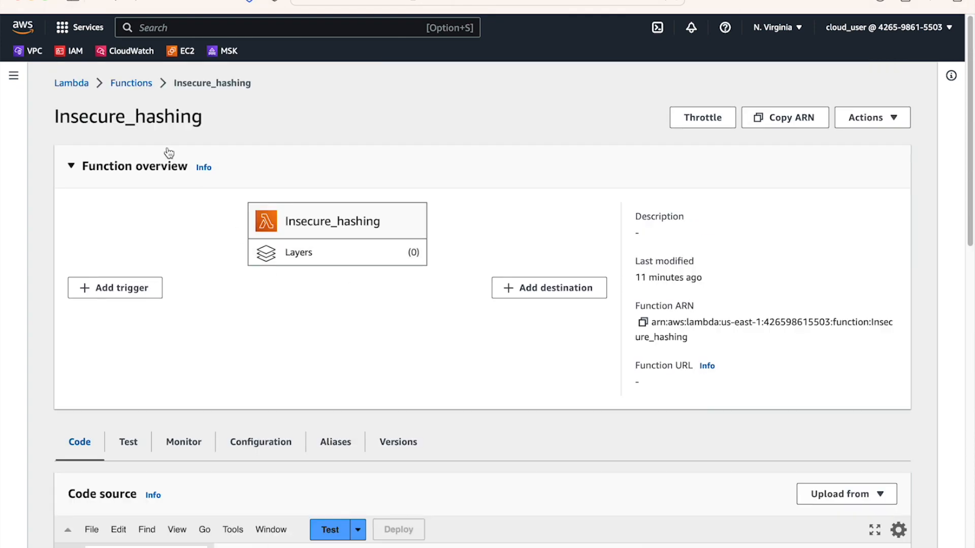
Open the Hardcoded_IP_address function from the list of Lambda functions and highlight the address 193.168.14.31 in its sock.bind call.
{"action": "left_click", "coordinate": [142, 82]}
{"action": "left_click", "coordinate": [151, 378]}
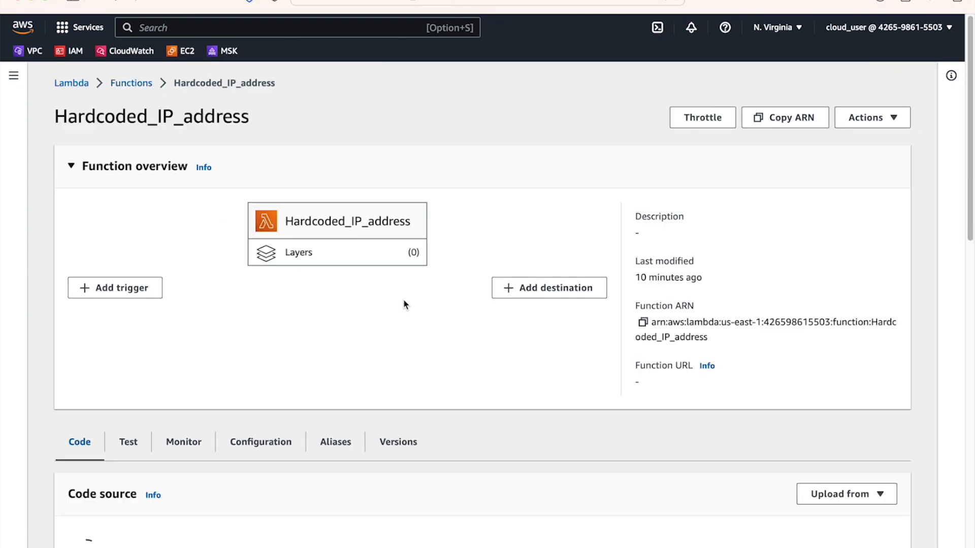
{"action": "scroll", "coordinate": [403, 304], "scroll_direction": "down", "scroll_amount": 5}
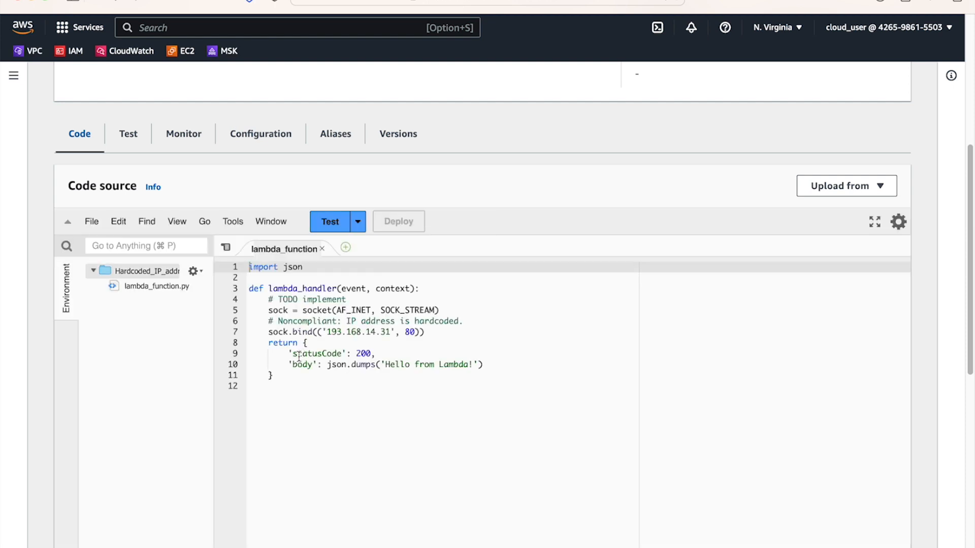
{"action": "left_click_drag", "start_coordinate": [326, 333], "coordinate": [395, 332]}
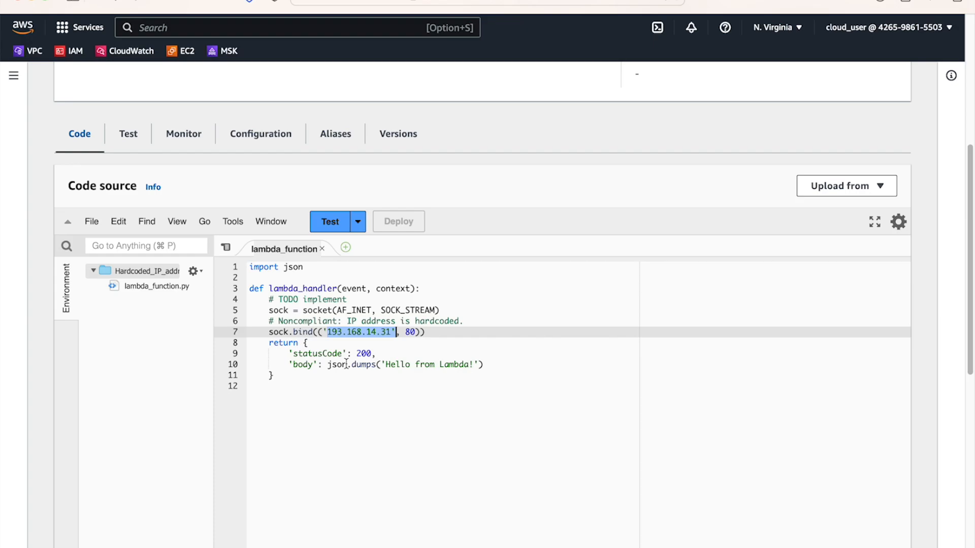
{"action": "scroll", "coordinate": [346, 363], "scroll_direction": "up", "scroll_amount": 5}
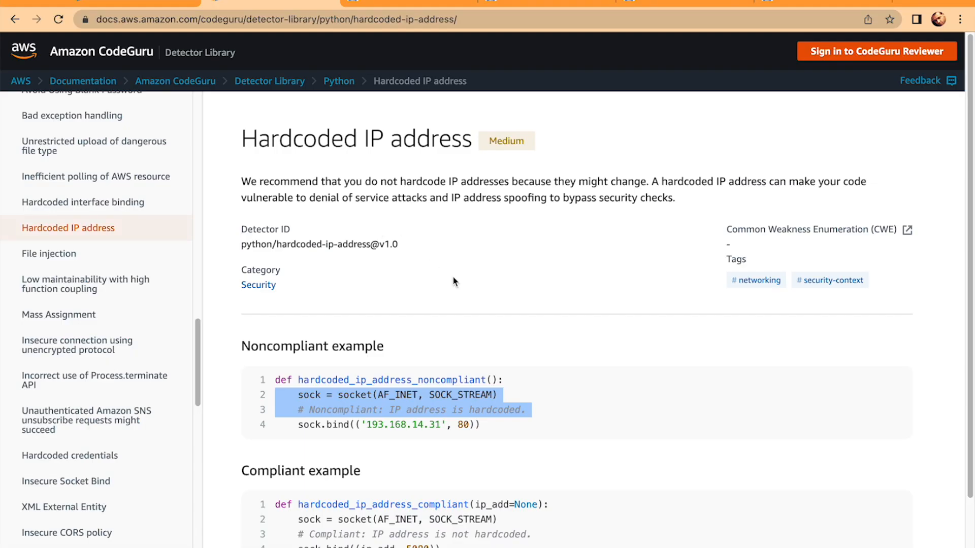
Review the Hardcoded IP address detector page, then switch back to Safari and return to the list of Lambda functions.
{"action": "left_click", "coordinate": [453, 277]}
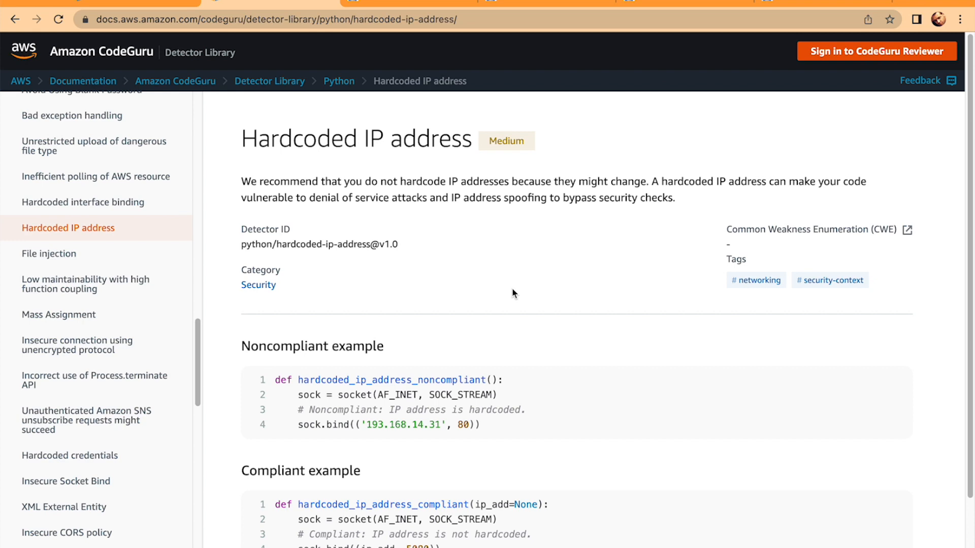
{"action": "key", "text": "super+Tab"}
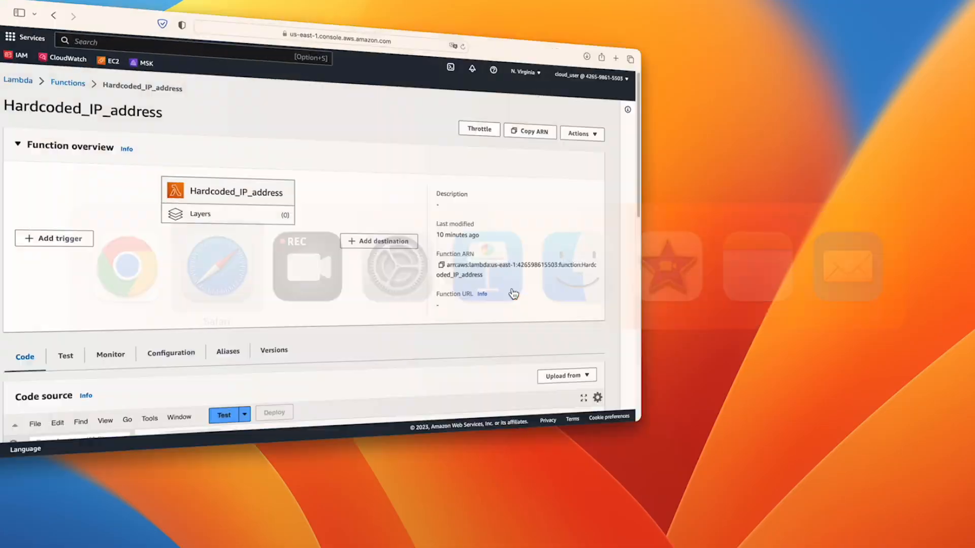
{"action": "left_click", "coordinate": [142, 86]}
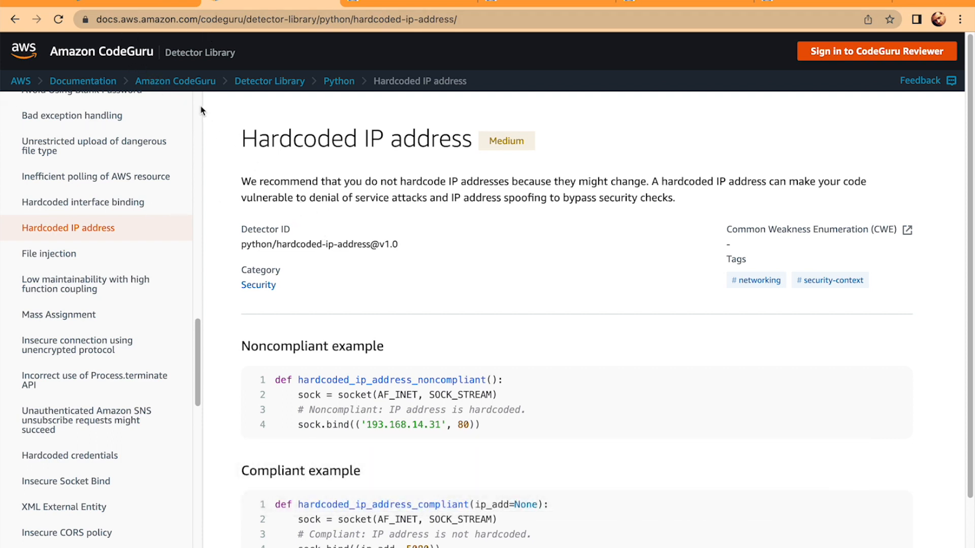
Visit the Detector Library home page and browse the Python detectors, opening Improper privilege management and Improper error handling.
{"action": "left_click", "coordinate": [144, 4]}
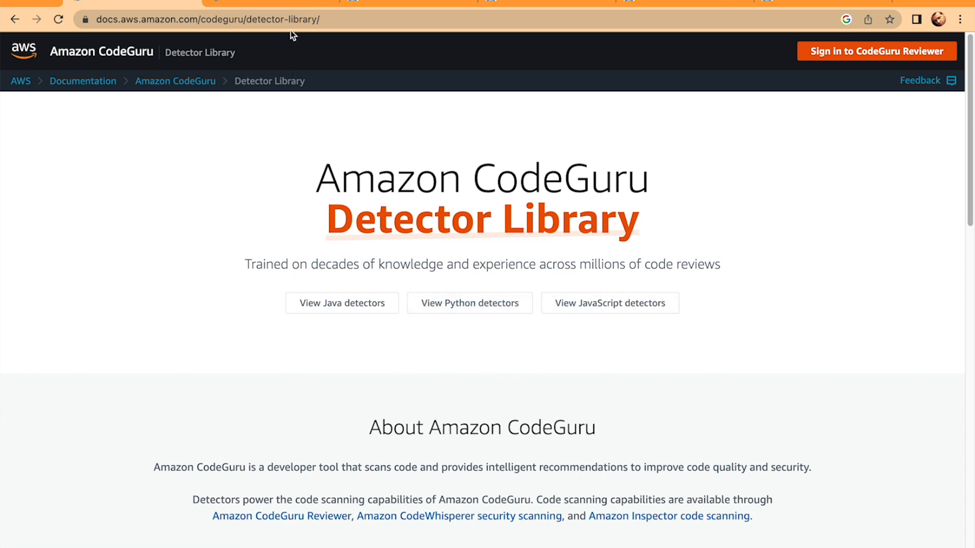
{"action": "left_click", "coordinate": [270, 2]}
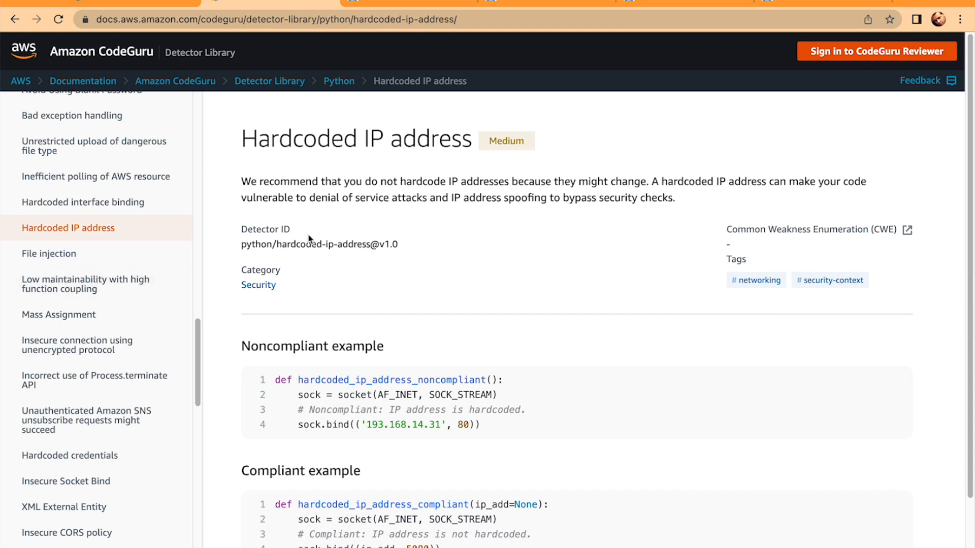
{"action": "scroll", "coordinate": [55, 262], "scroll_direction": "up", "scroll_amount": 10}
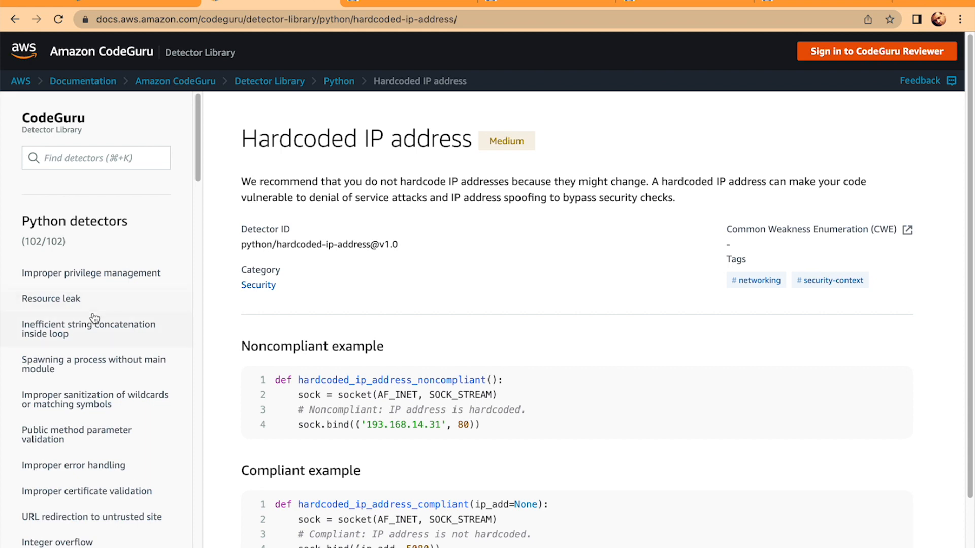
{"action": "left_click", "coordinate": [94, 277]}
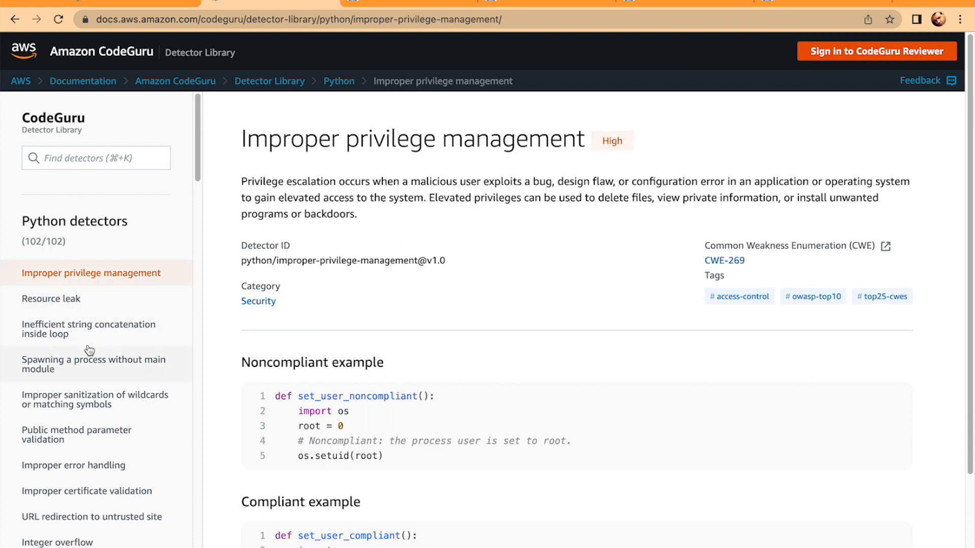
{"action": "scroll", "coordinate": [66, 360], "scroll_direction": "down", "scroll_amount": 3}
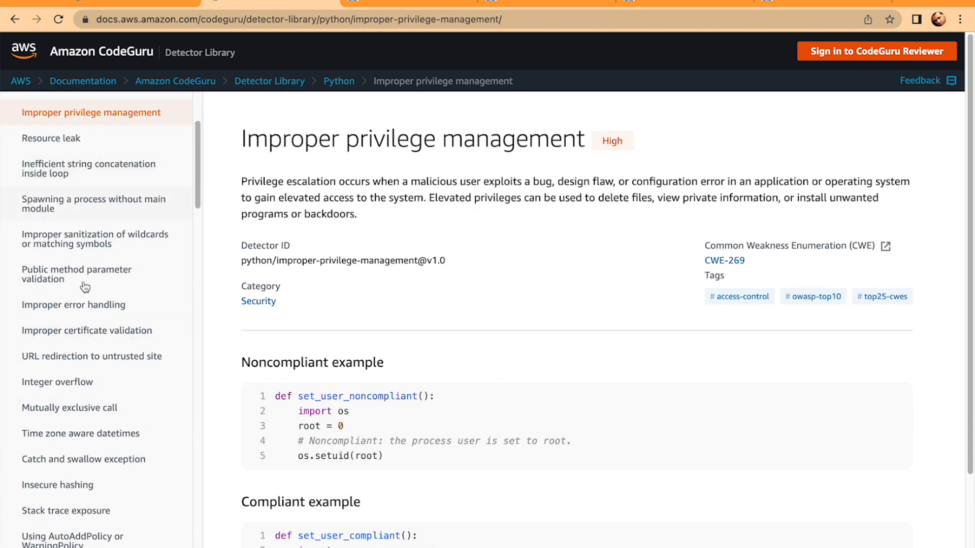
{"action": "left_click", "coordinate": [84, 306]}
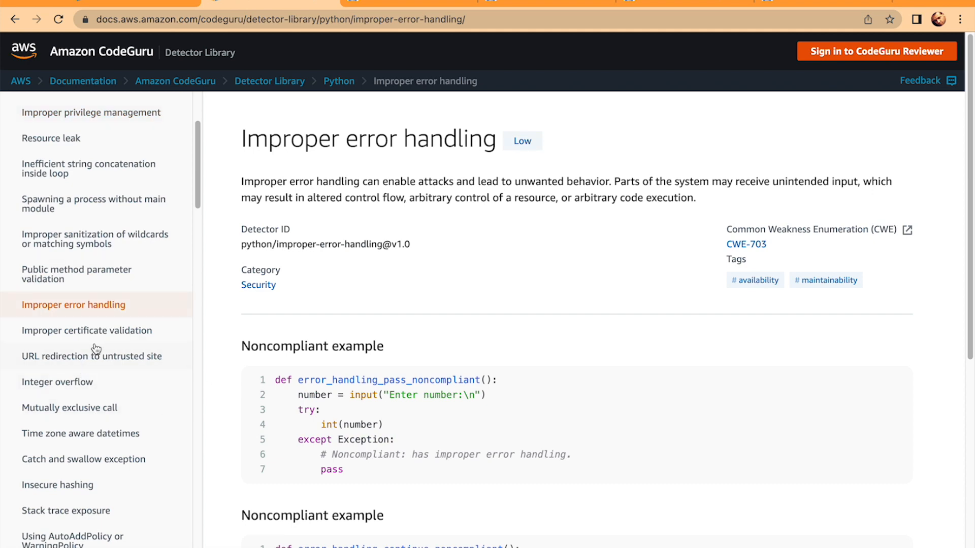
{"action": "scroll", "coordinate": [96, 349], "scroll_direction": "down", "scroll_amount": 5}
{"action": "scroll", "coordinate": [92, 337], "scroll_direction": "down", "scroll_amount": 10}
{"action": "scroll", "coordinate": [92, 338], "scroll_direction": "down", "scroll_amount": 15}
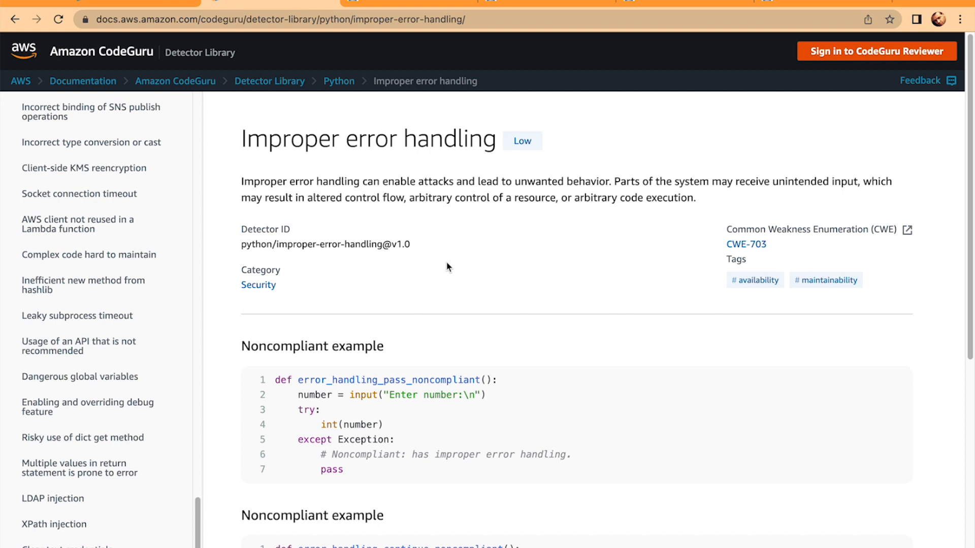
Examine the Improper error handling code samples, highlighting the error_handling_continue_noncompliant and error_handling_compliant functions.
{"action": "scroll", "coordinate": [446, 266], "scroll_direction": "down", "scroll_amount": 4}
{"action": "left_click_drag", "start_coordinate": [276, 373], "coordinate": [416, 506]}
{"action": "scroll", "coordinate": [459, 416], "scroll_direction": "down", "scroll_amount": 3}
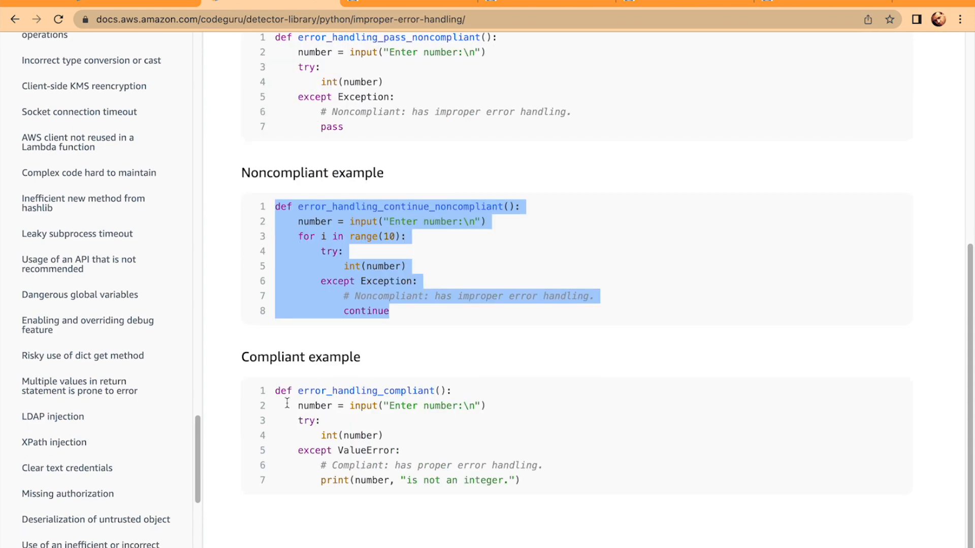
{"action": "left_click_drag", "start_coordinate": [278, 392], "coordinate": [516, 482]}
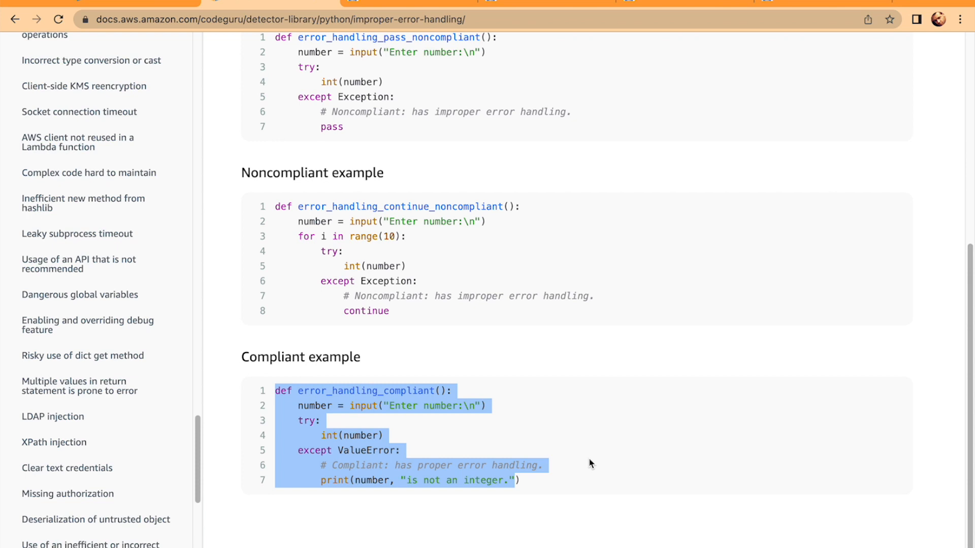
{"action": "left_click", "coordinate": [525, 486]}
{"action": "left_click_drag", "start_coordinate": [526, 486], "coordinate": [275, 406]}
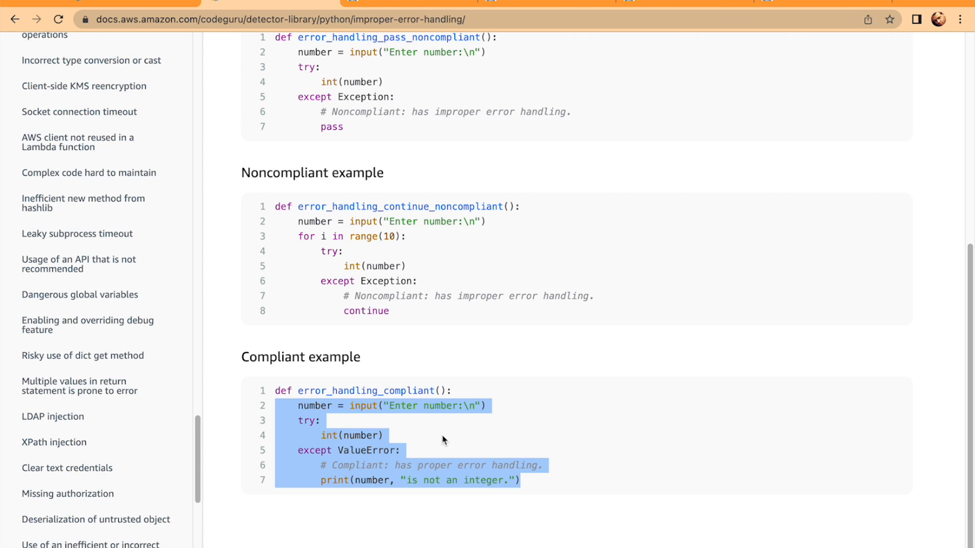
{"action": "scroll", "coordinate": [447, 428], "scroll_direction": "up", "scroll_amount": 7}
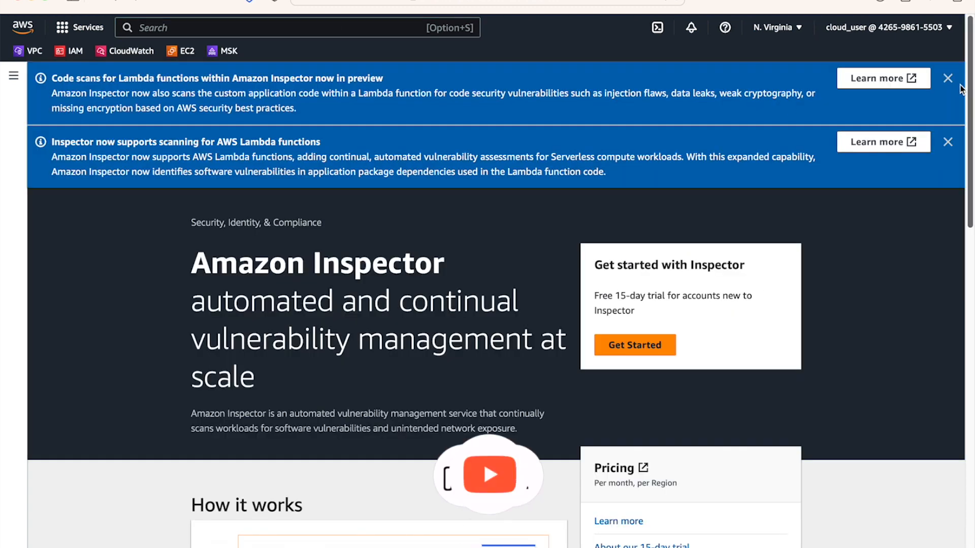
Dismiss the two Lambda scanning announcements on the Amazon Inspector start page and activate Inspector for the account.
{"action": "left_click", "coordinate": [949, 77]}
{"action": "left_click", "coordinate": [950, 80]}
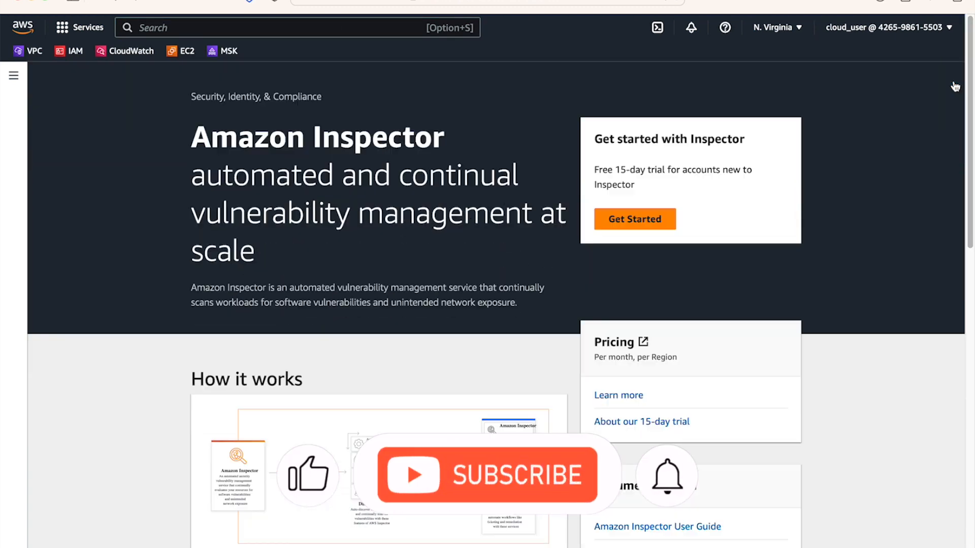
{"action": "left_click", "coordinate": [629, 224]}
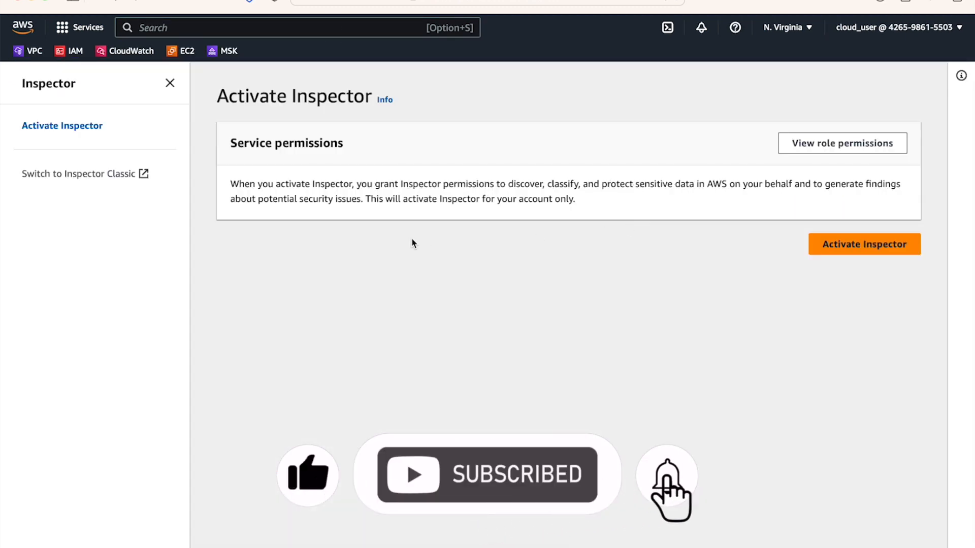
{"action": "left_click", "coordinate": [863, 248]}
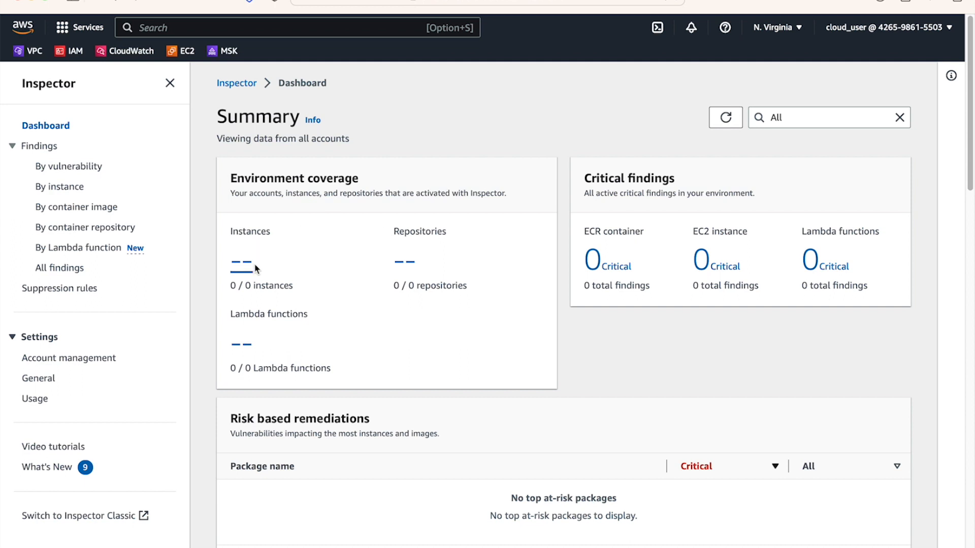
{"action": "left_click", "coordinate": [84, 360]}
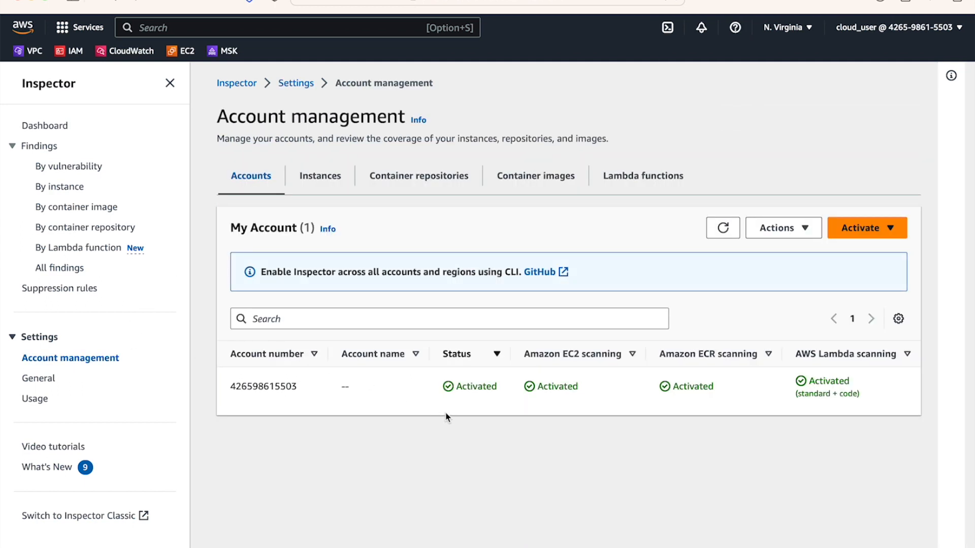
{"action": "left_click", "coordinate": [725, 232]}
{"action": "double_click", "coordinate": [463, 386]}
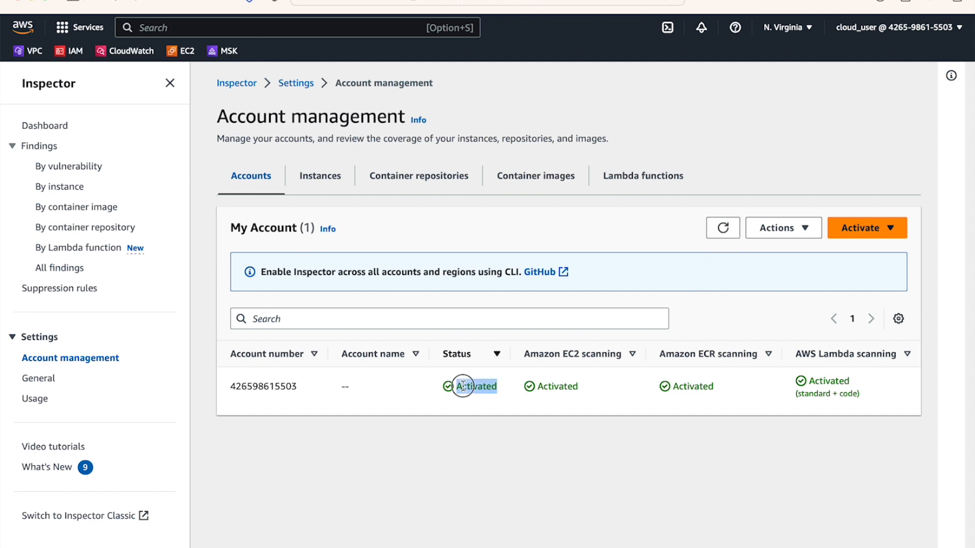
{"action": "double_click", "coordinate": [544, 386]}
{"action": "double_click", "coordinate": [696, 387]}
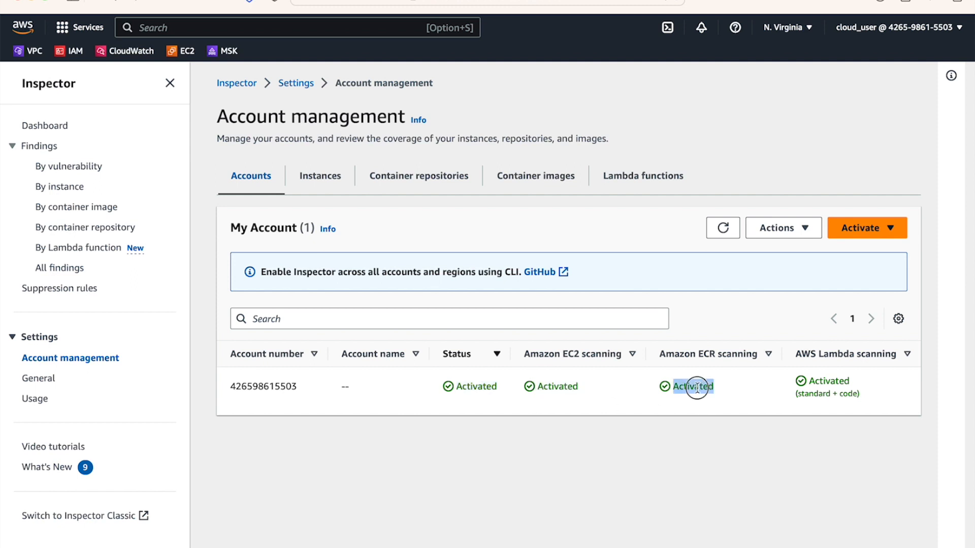
{"action": "left_click_drag", "start_coordinate": [813, 381], "coordinate": [862, 394]}
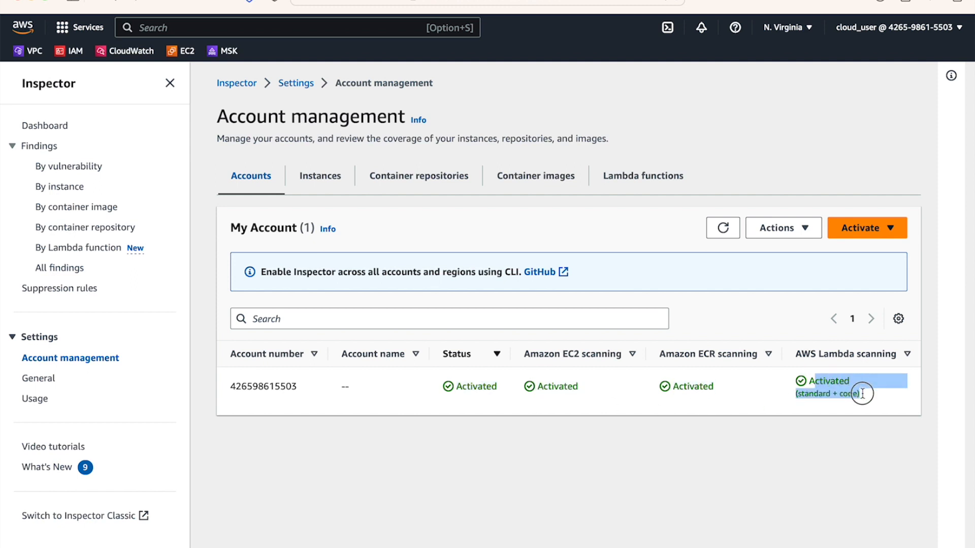
Open the Lambda functions coverage, widen the Function name column under Standard scanning and highlight that section's heading.
{"action": "left_click", "coordinate": [806, 397]}
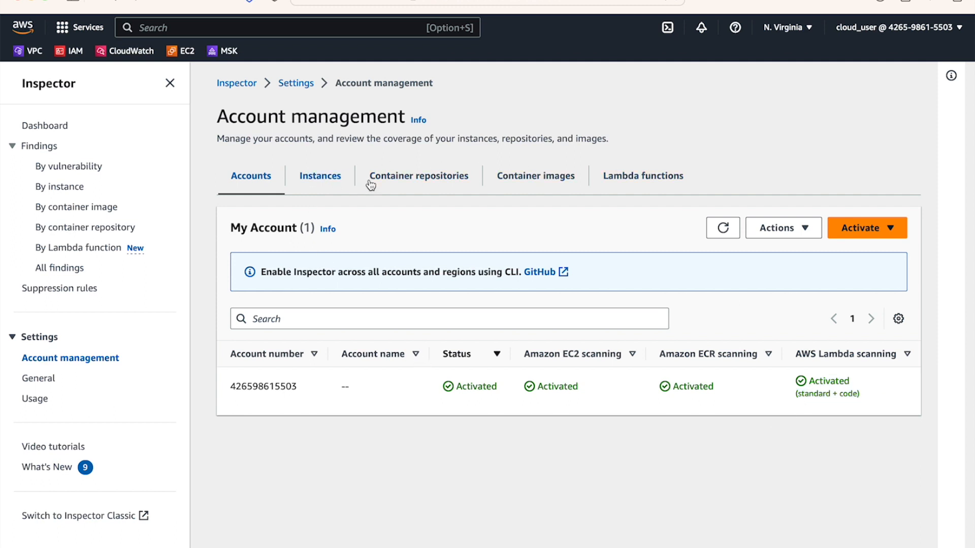
{"action": "left_click", "coordinate": [623, 180]}
{"action": "scroll", "coordinate": [625, 250], "scroll_direction": "down", "scroll_amount": 5}
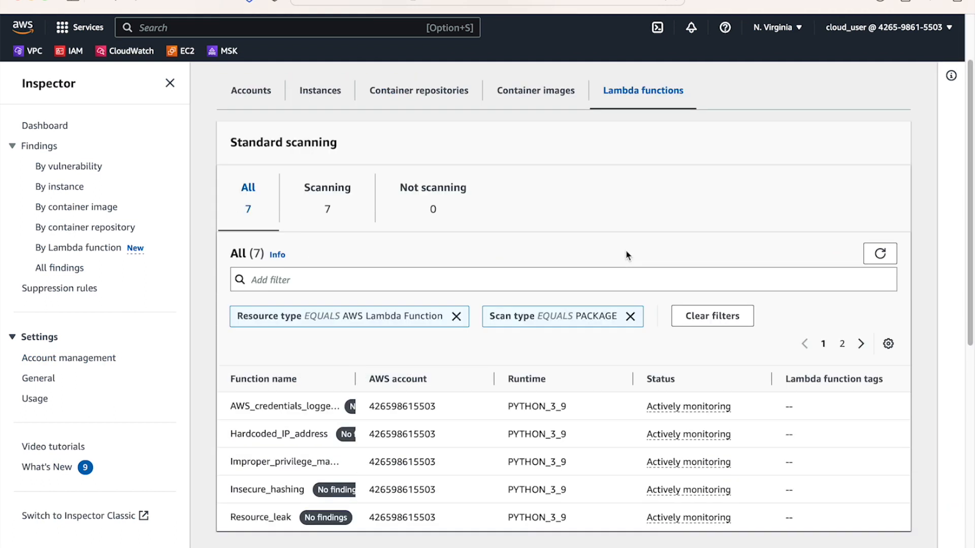
{"action": "left_click_drag", "start_coordinate": [355, 333], "coordinate": [455, 335]}
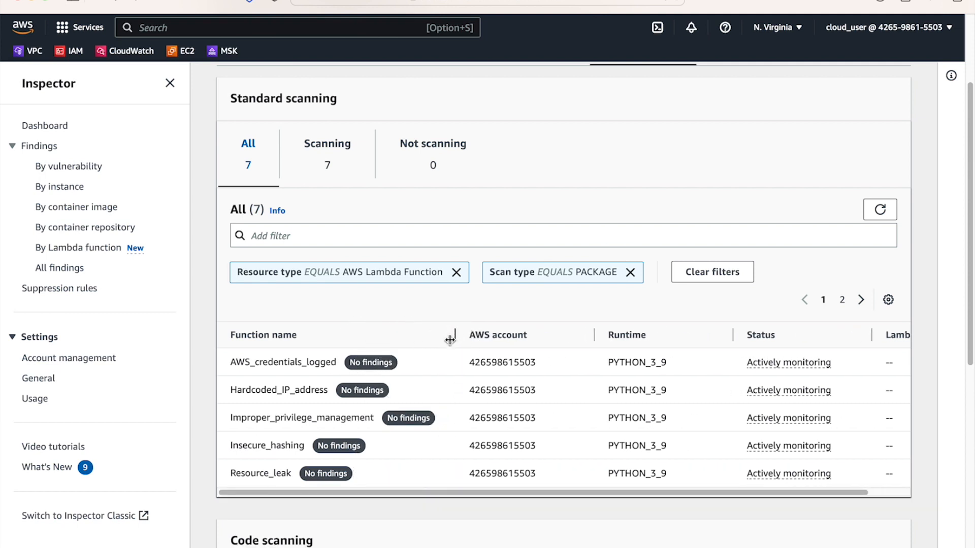
{"action": "scroll", "coordinate": [367, 205], "scroll_direction": "up", "scroll_amount": 5}
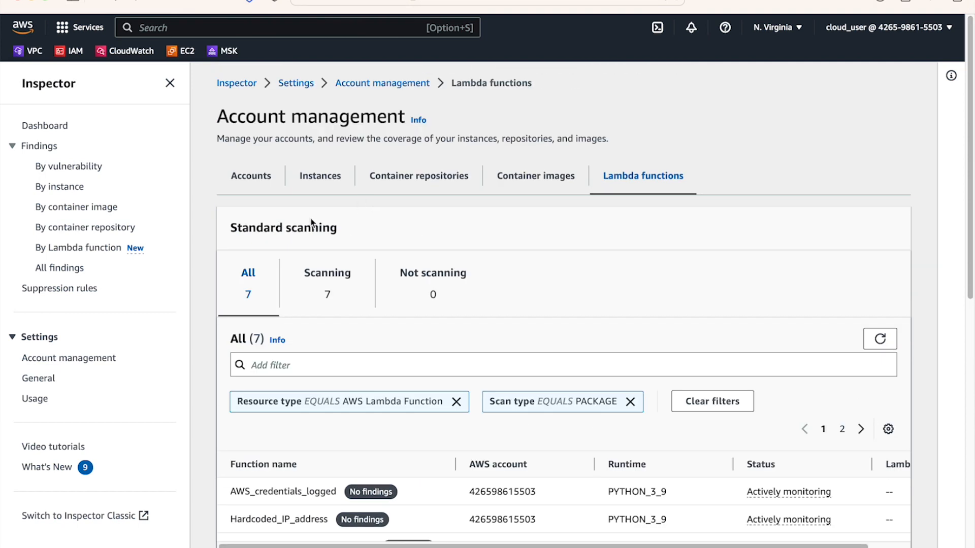
{"action": "left_click_drag", "start_coordinate": [232, 232], "coordinate": [376, 231]}
{"action": "scroll", "coordinate": [518, 244], "scroll_direction": "down", "scroll_amount": 3}
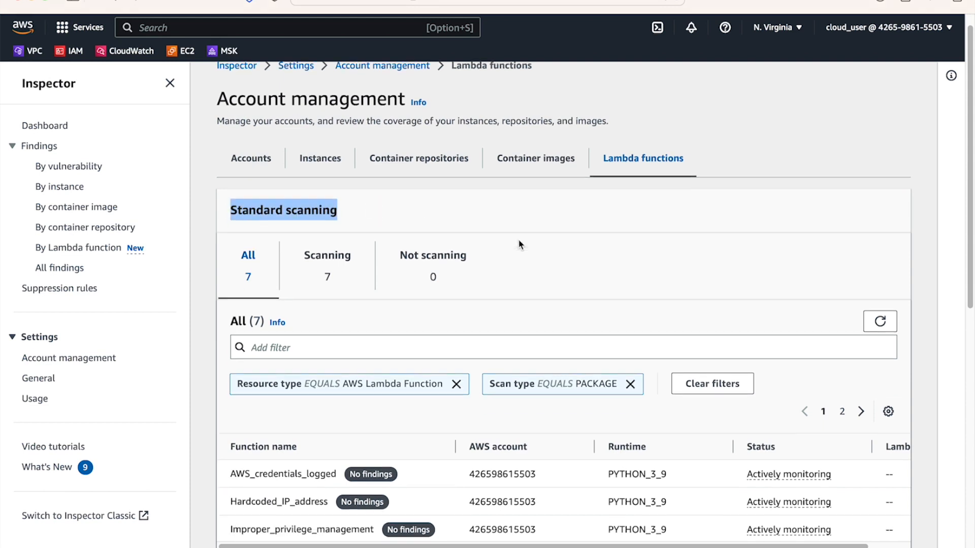
{"action": "scroll", "coordinate": [386, 330], "scroll_direction": "down", "scroll_amount": 1}
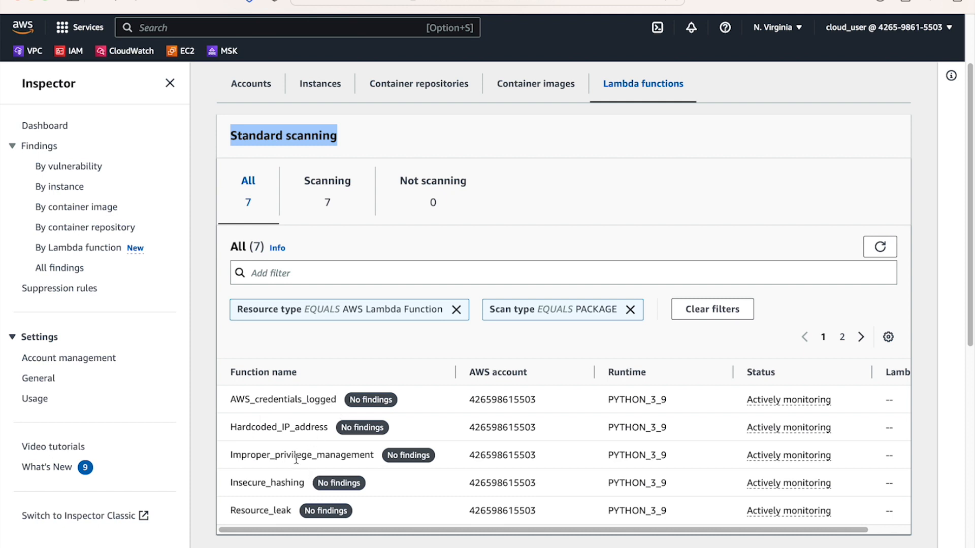
Check the actively scanned functions under Standard scanning, then return to all functions and read page 2 with a wider Function name column.
{"action": "left_click", "coordinate": [339, 191]}
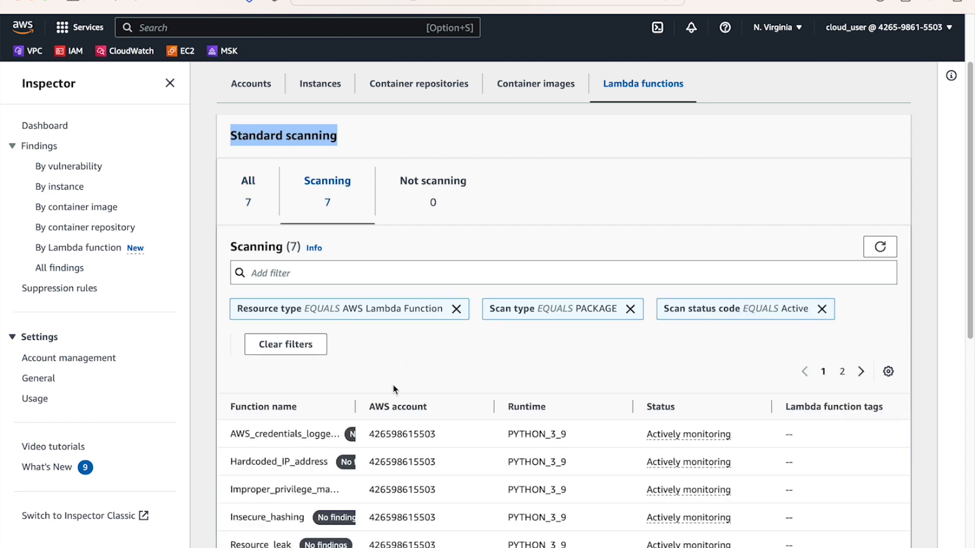
{"action": "scroll", "coordinate": [391, 378], "scroll_direction": "down", "scroll_amount": 4}
{"action": "scroll", "coordinate": [394, 383], "scroll_direction": "up", "scroll_amount": 6}
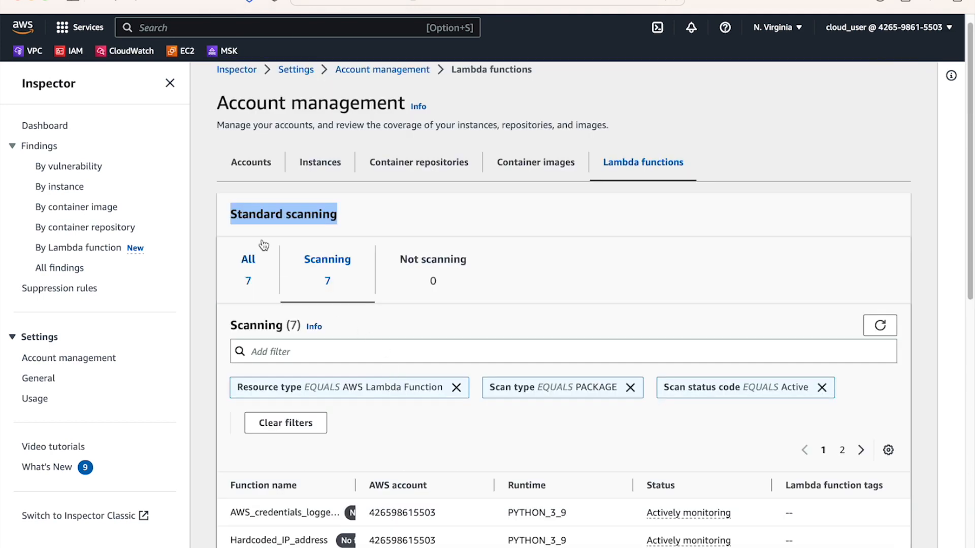
{"action": "left_click", "coordinate": [249, 274]}
{"action": "scroll", "coordinate": [412, 301], "scroll_direction": "down", "scroll_amount": 3}
{"action": "left_click_drag", "start_coordinate": [359, 318], "coordinate": [504, 318]}
{"action": "left_click", "coordinate": [842, 283]}
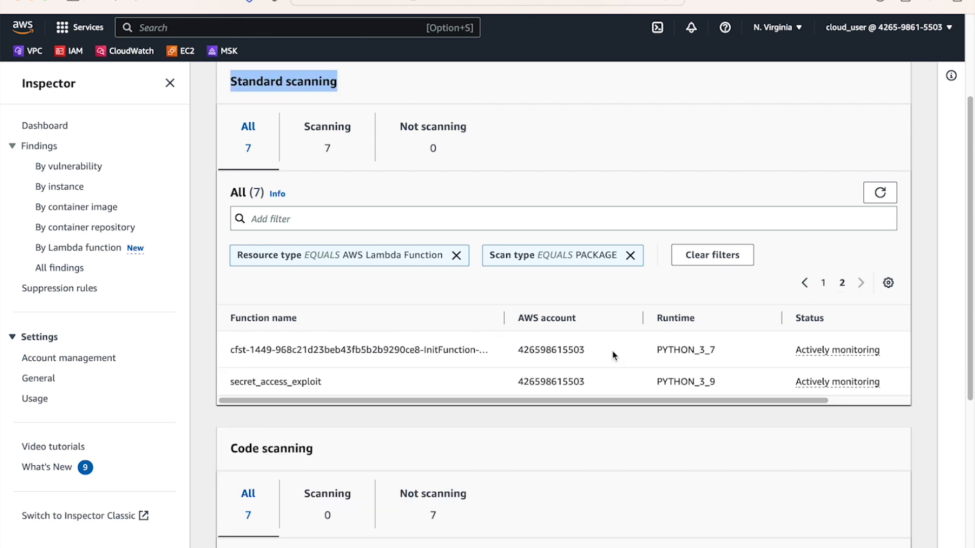
{"action": "left_click_drag", "start_coordinate": [506, 325], "coordinate": [616, 320]}
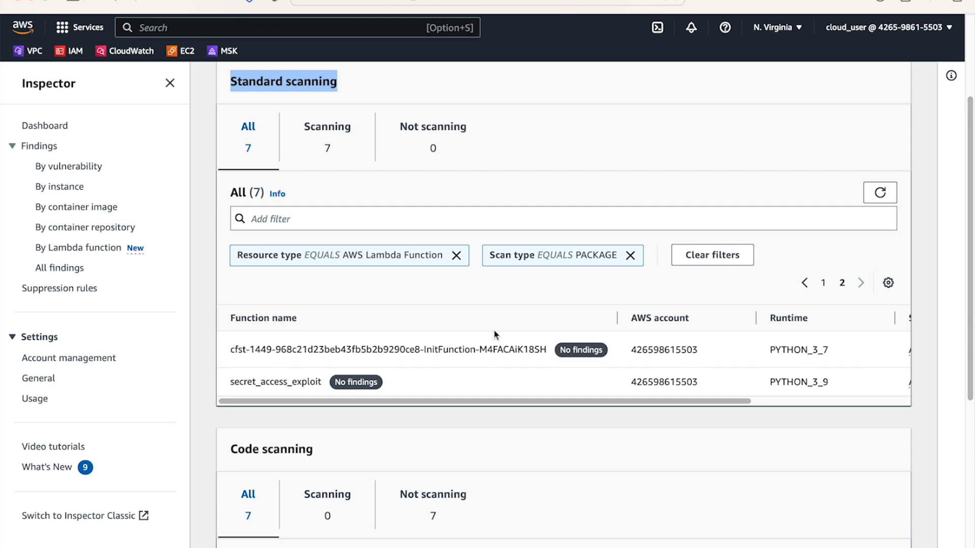
Review the Code scanning list, filter it to functions being scanned and check both pages with a wider Function name column.
{"action": "scroll", "coordinate": [493, 330], "scroll_direction": "down", "scroll_amount": 5}
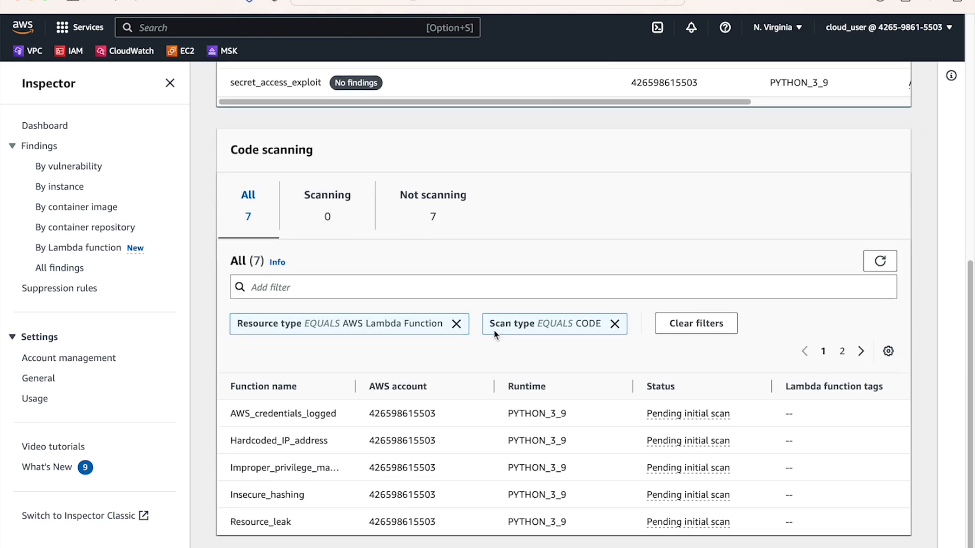
{"action": "left_click_drag", "start_coordinate": [352, 387], "coordinate": [403, 390]}
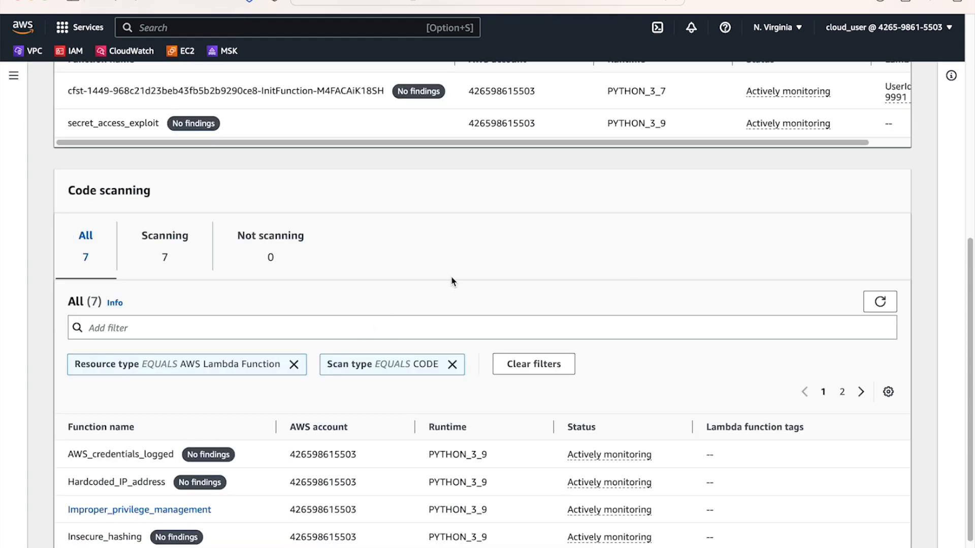
{"action": "scroll", "coordinate": [452, 281], "scroll_direction": "down", "scroll_amount": 1}
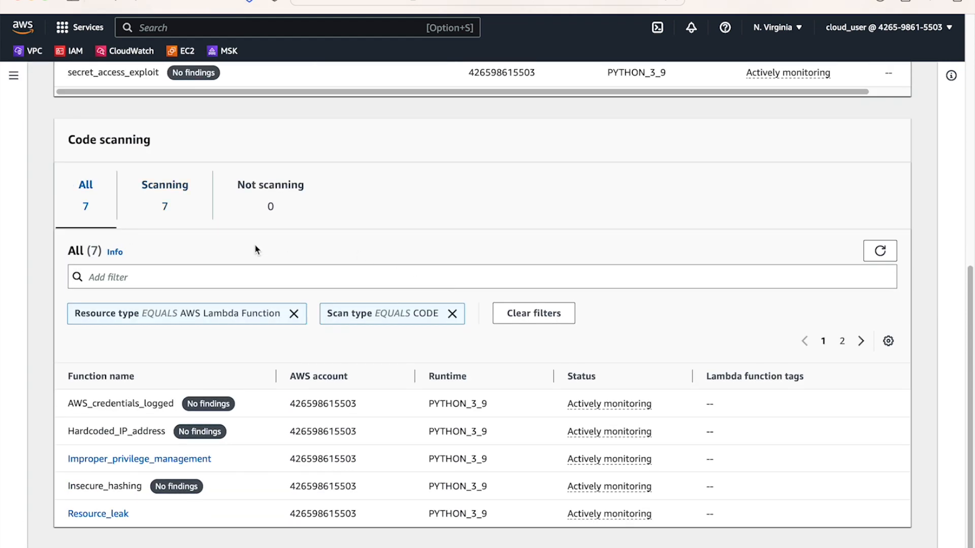
{"action": "left_click", "coordinate": [171, 194]}
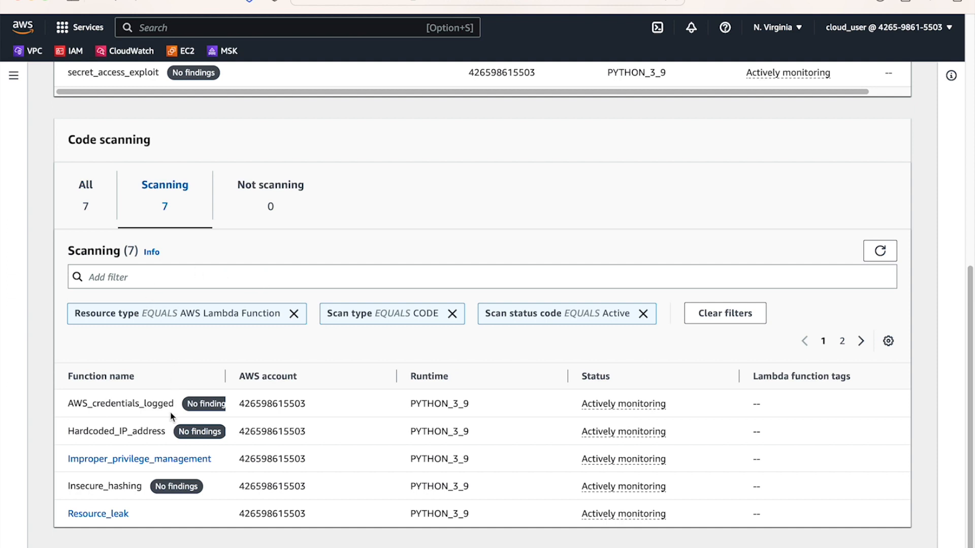
{"action": "left_click_drag", "start_coordinate": [226, 377], "coordinate": [303, 380]}
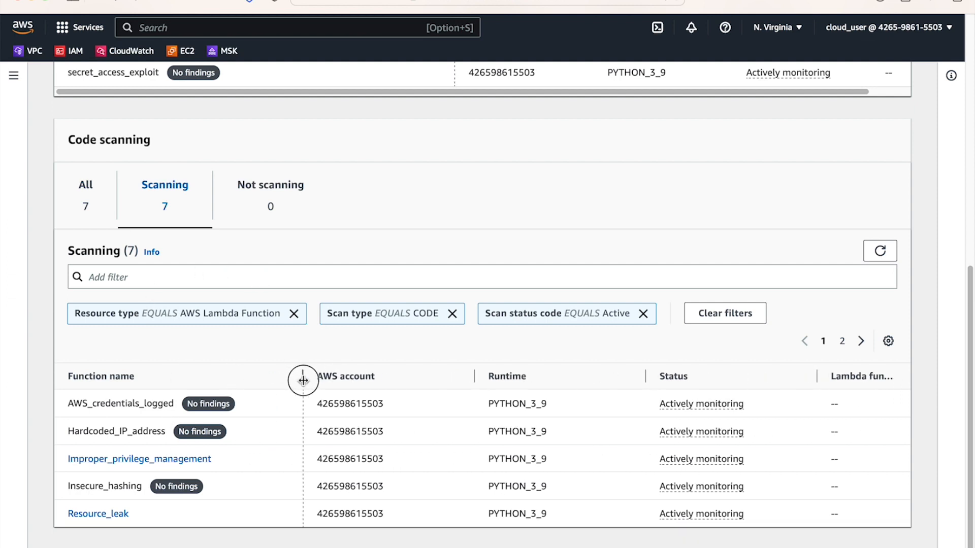
{"action": "left_click", "coordinate": [842, 341]}
{"action": "left_click_drag", "start_coordinate": [303, 449], "coordinate": [330, 454]}
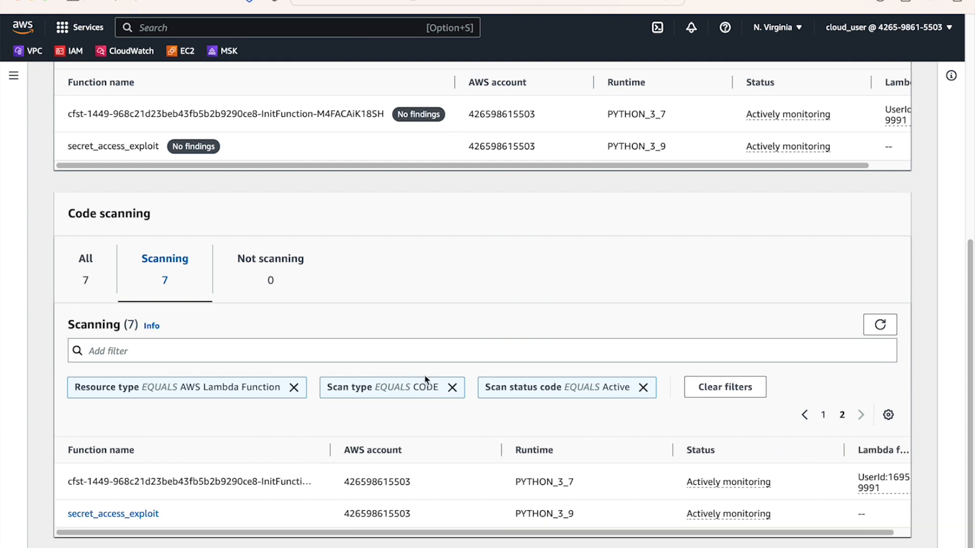
Show all functions under Code scanning, widen the Function name column and check page 2 before returning to page 1.
{"action": "left_click", "coordinate": [98, 269]}
{"action": "scroll", "coordinate": [403, 311], "scroll_direction": "down", "scroll_amount": 3}
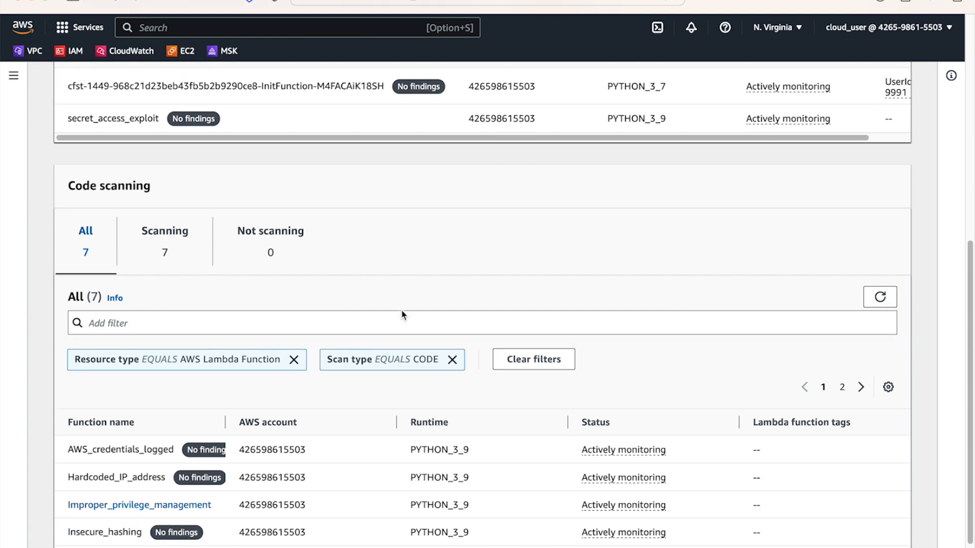
{"action": "left_click", "coordinate": [225, 376]}
{"action": "left_click_drag", "start_coordinate": [224, 376], "coordinate": [308, 376]}
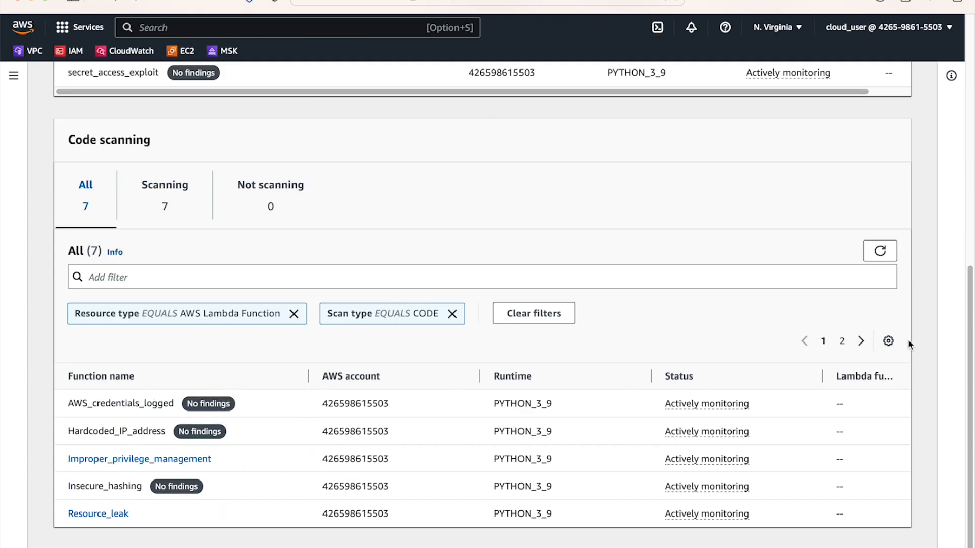
{"action": "left_click", "coordinate": [843, 341]}
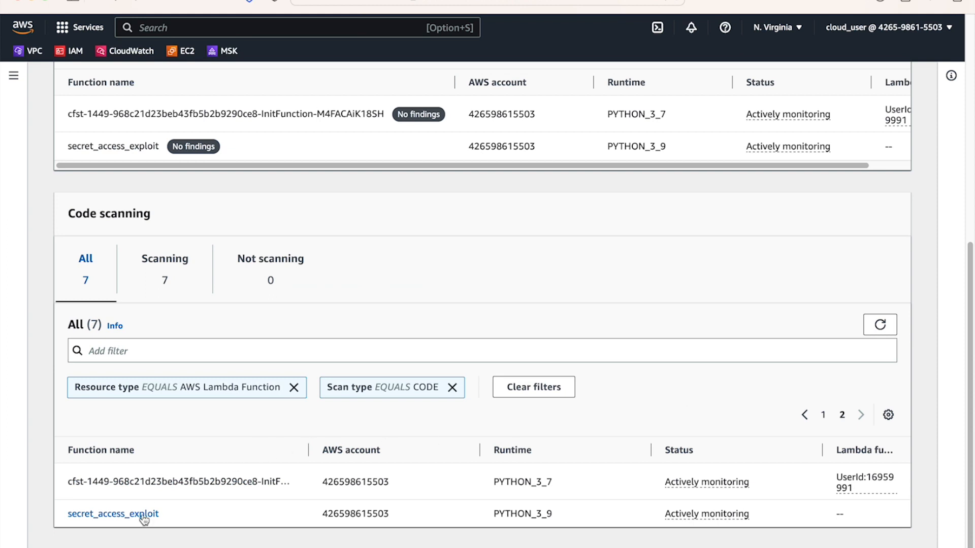
{"action": "left_click", "coordinate": [823, 415]}
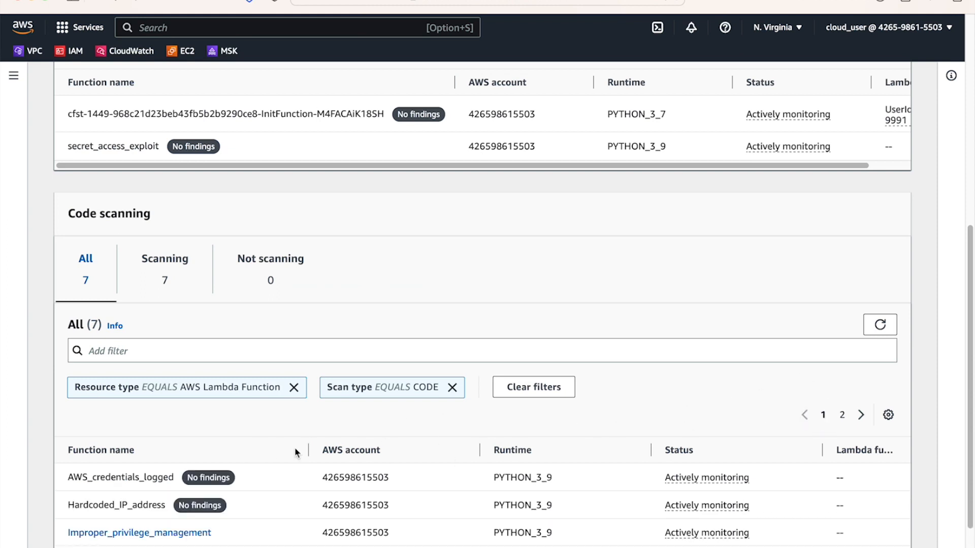
{"action": "scroll", "coordinate": [297, 450], "scroll_direction": "down", "scroll_amount": 2}
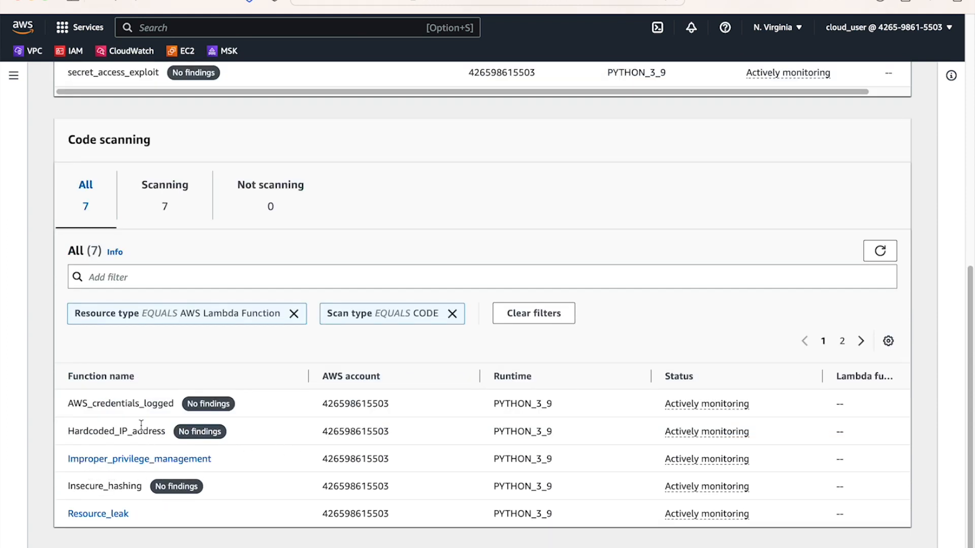
Highlight AWS_credentials_logged, Hardcoded_IP_address and Insecure_hashing in the Code scanning list, and check page 2 for secret_access_exploit.
{"action": "triple_click", "coordinate": [118, 406]}
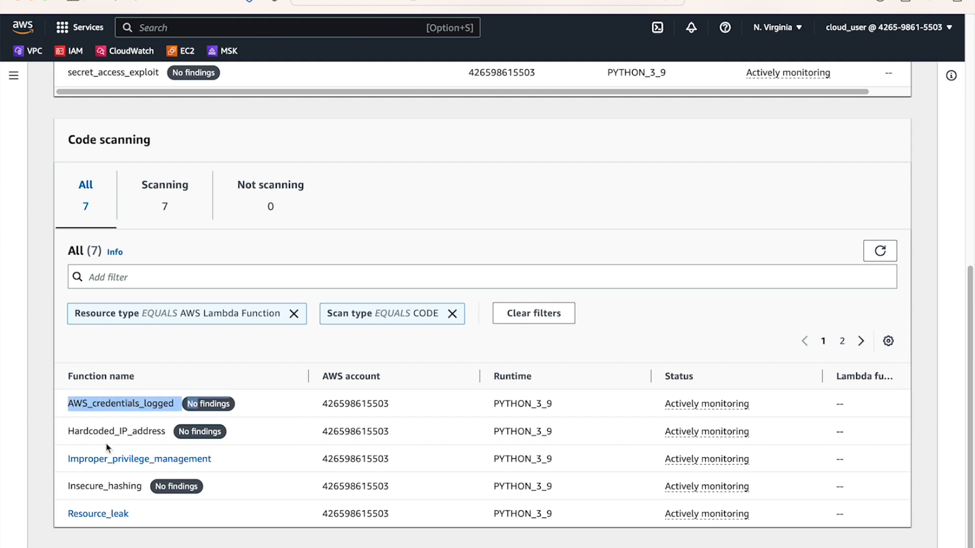
{"action": "left_click", "coordinate": [142, 419]}
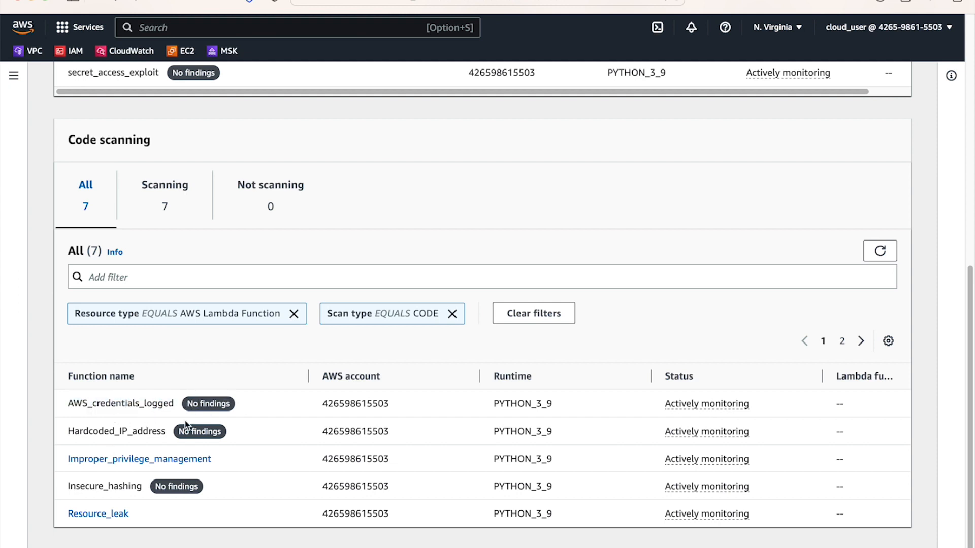
{"action": "triple_click", "coordinate": [121, 432]}
{"action": "left_click", "coordinate": [87, 497]}
{"action": "triple_click", "coordinate": [101, 491]}
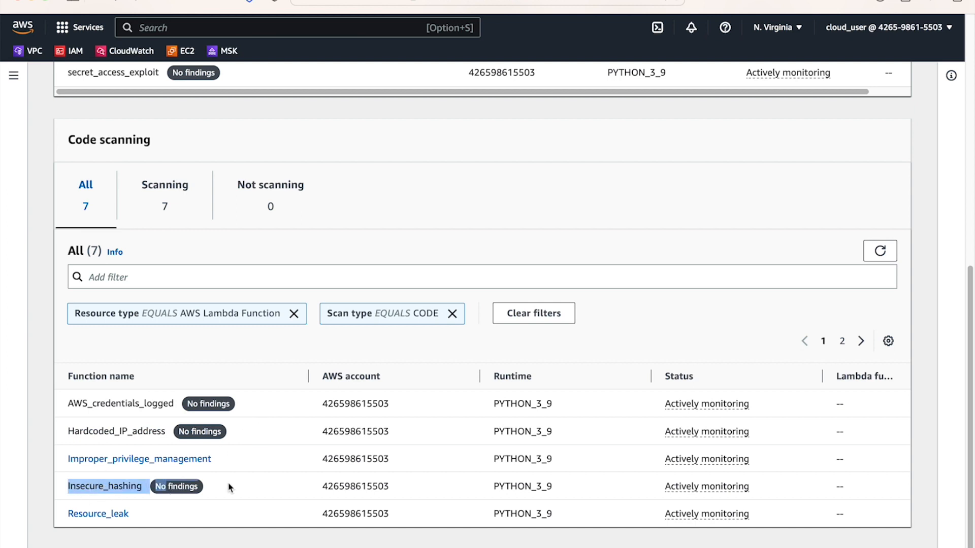
{"action": "left_click", "coordinate": [212, 495]}
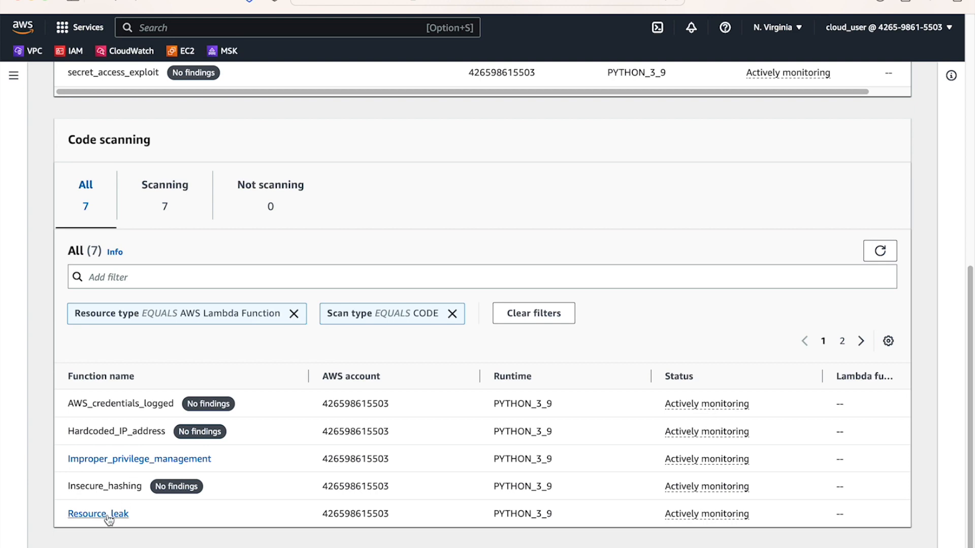
{"action": "left_click", "coordinate": [842, 342]}
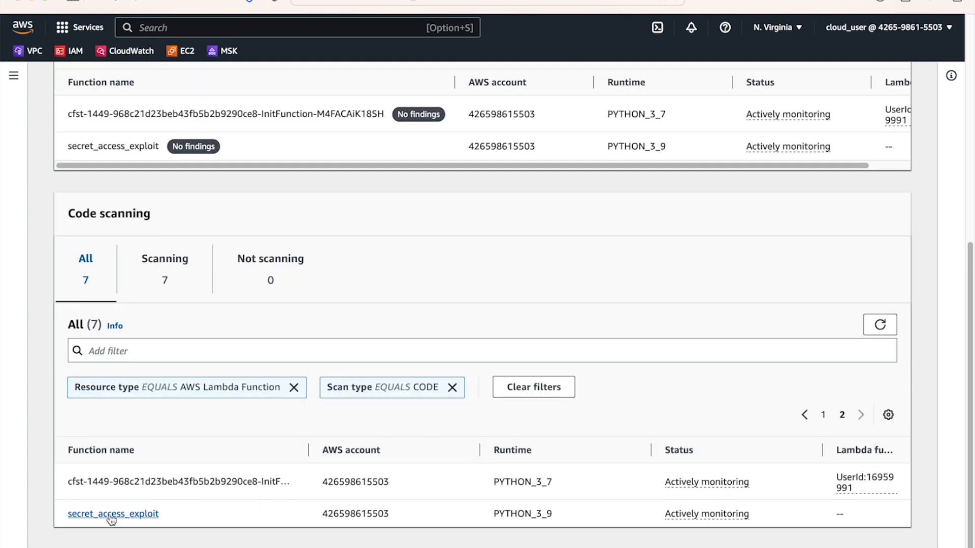
{"action": "left_click", "coordinate": [823, 414]}
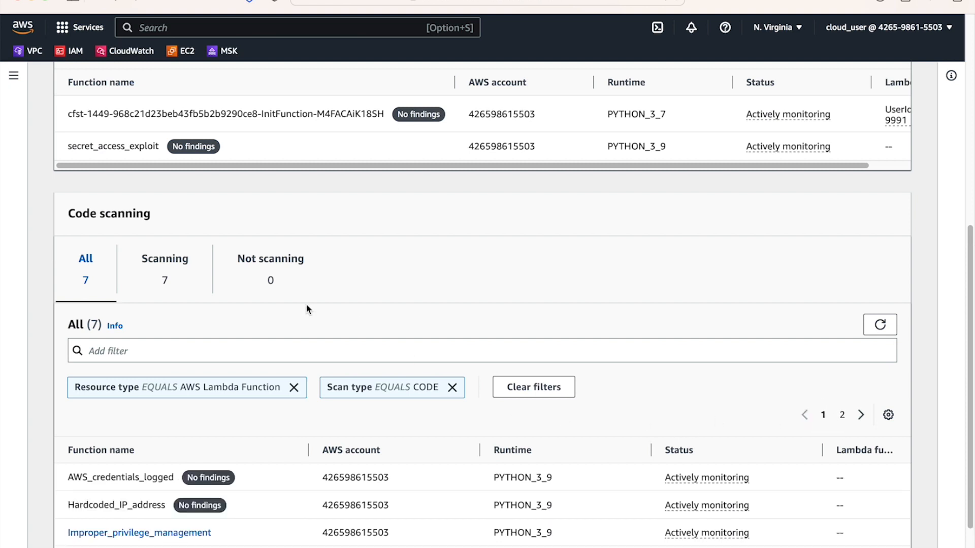
Reopen the Inspector navigation and display the list of all findings.
{"action": "left_click", "coordinate": [13, 76]}
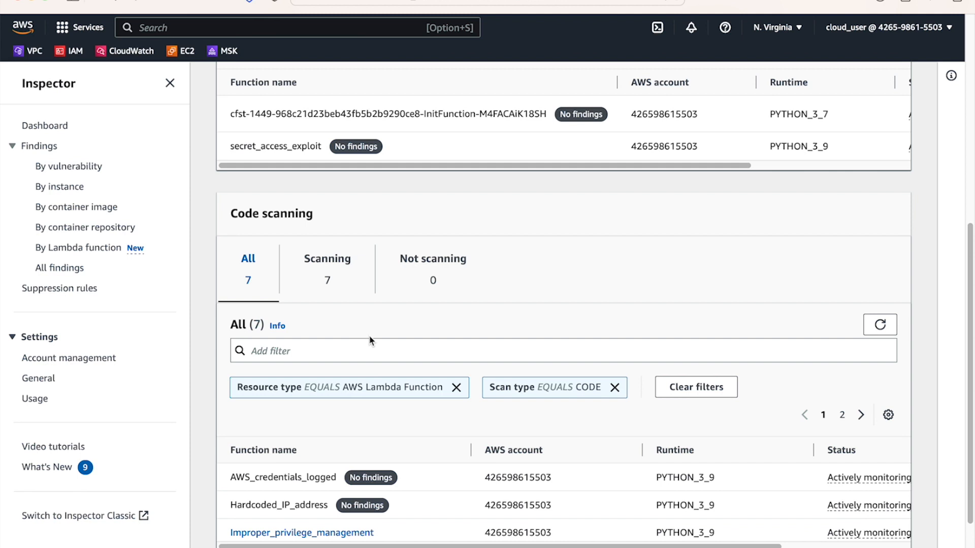
{"action": "scroll", "coordinate": [420, 364], "scroll_direction": "down", "scroll_amount": 2}
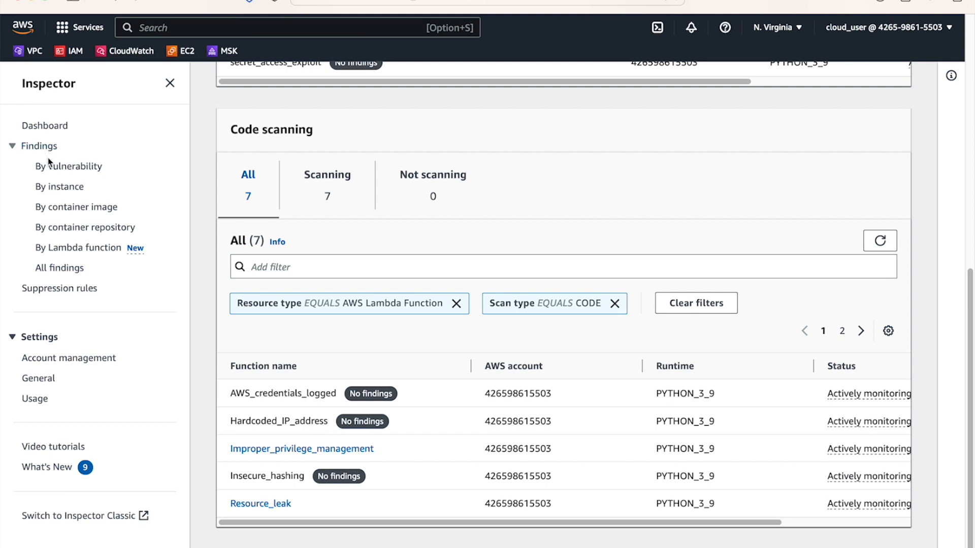
{"action": "left_click", "coordinate": [74, 269]}
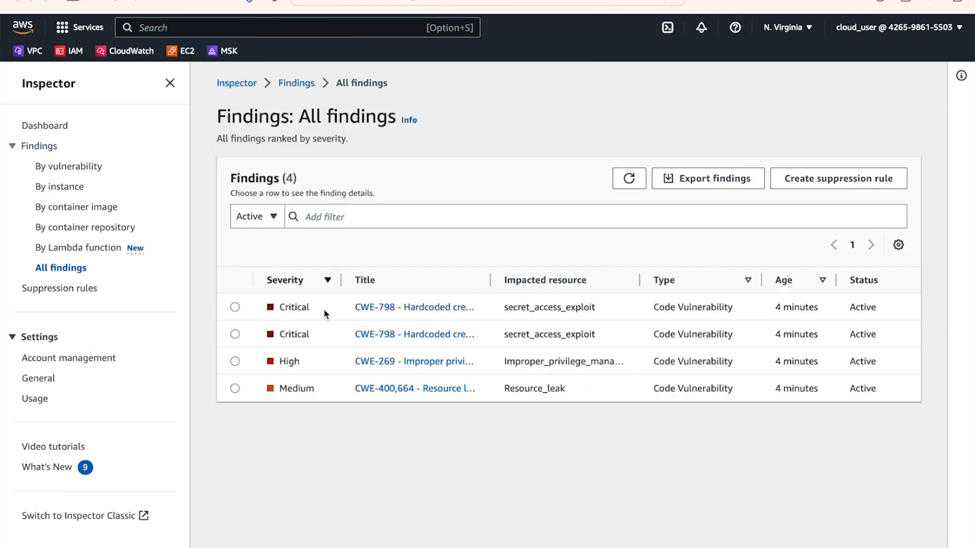
Adjust the Severity, Title and Impacted resource column widths in the findings list and highlight secret_access_exploit in the first finding.
{"action": "left_click_drag", "start_coordinate": [340, 281], "coordinate": [333, 281]}
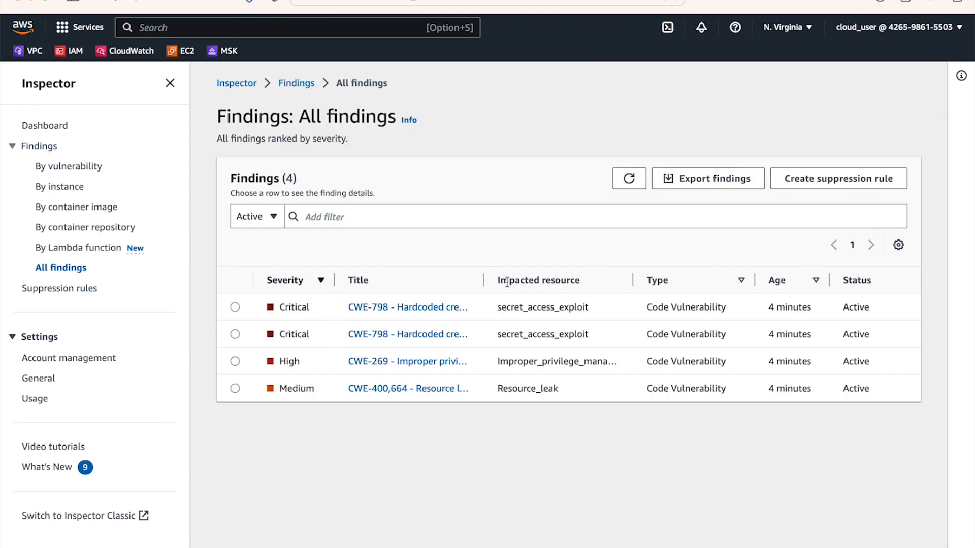
{"action": "mouse_move", "coordinate": [484, 282]}
{"action": "left_mouse_down"}
{"action": "mouse_move", "coordinate": [522, 283]}
{"action": "mouse_move", "coordinate": [500, 286]}
{"action": "left_mouse_up"}
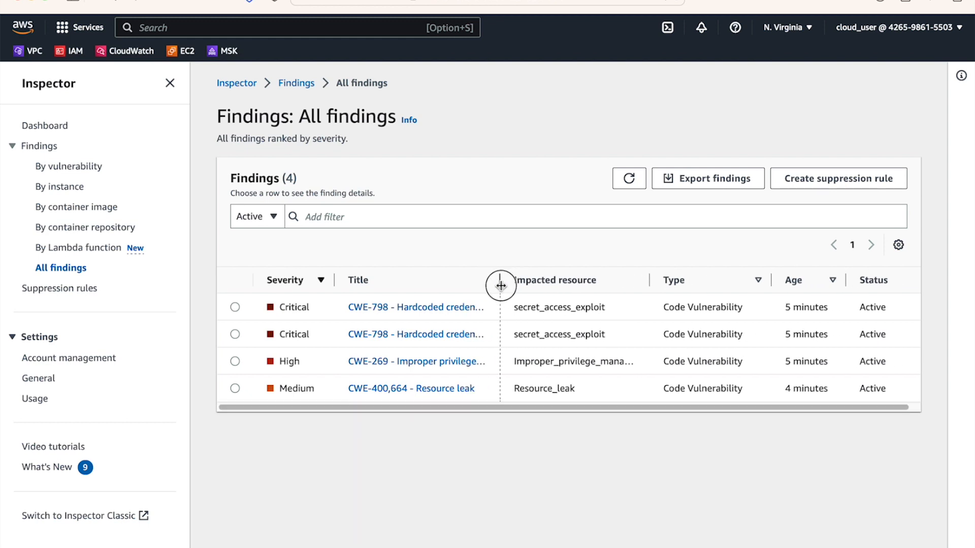
{"action": "left_click_drag", "start_coordinate": [649, 280], "coordinate": [684, 287]}
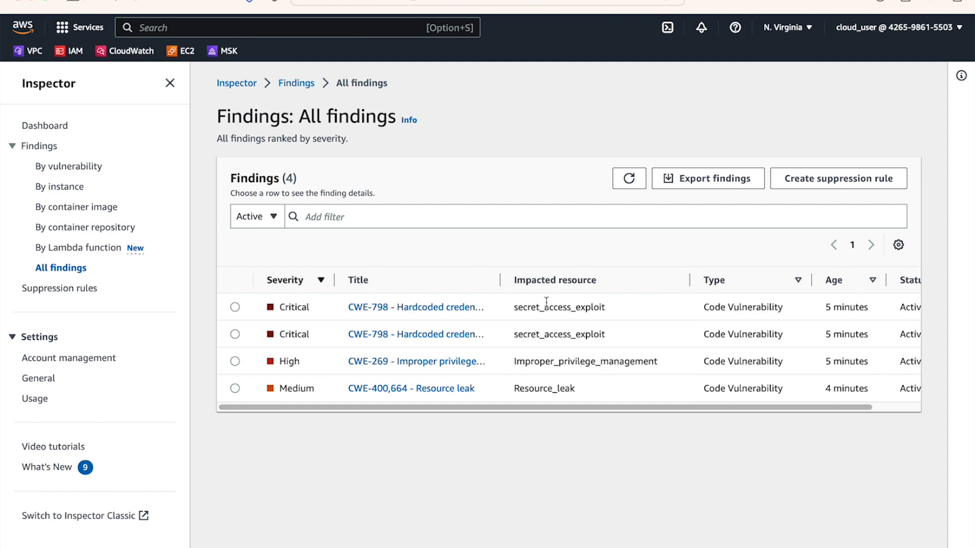
{"action": "left_click_drag", "start_coordinate": [514, 307], "coordinate": [605, 307]}
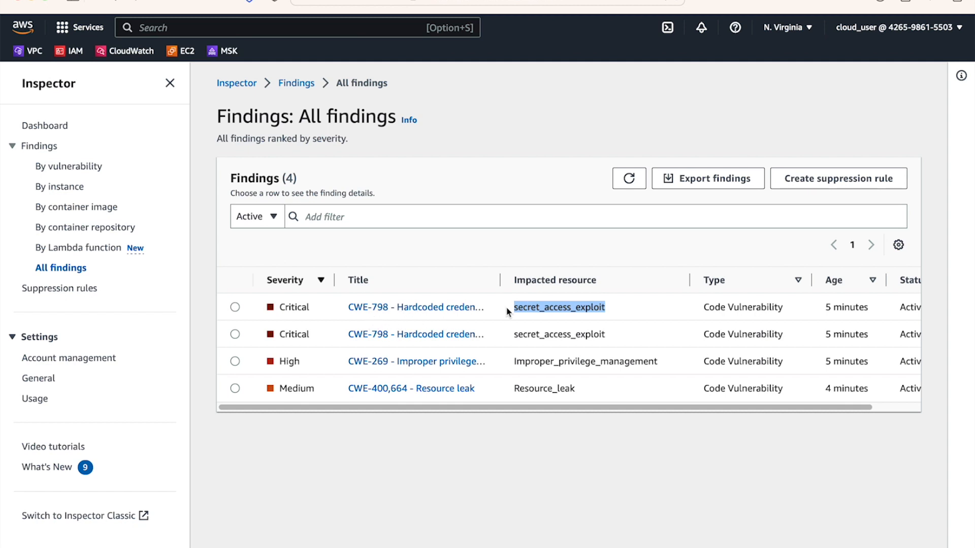
{"action": "left_click_drag", "start_coordinate": [506, 288], "coordinate": [553, 285]}
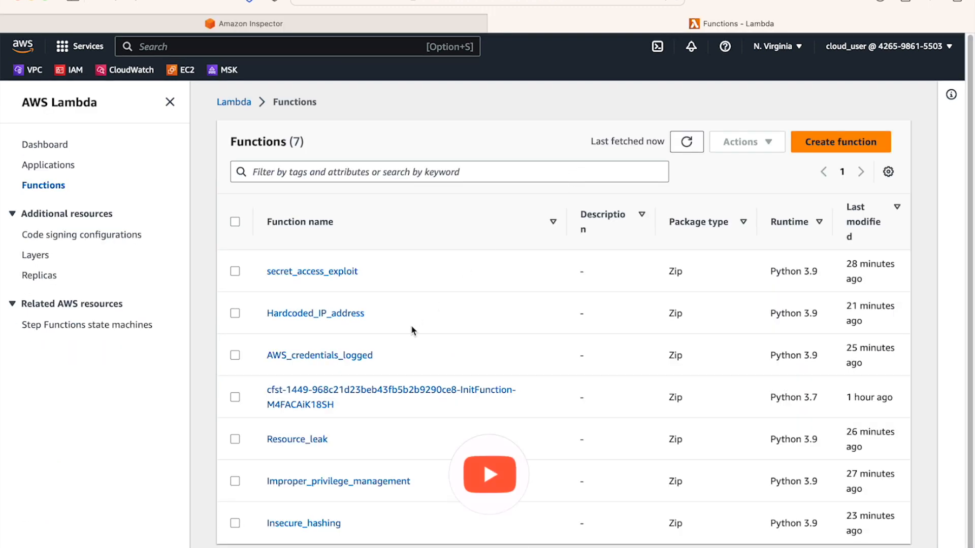
Open the secret_access_exploit Lambda function's source code and highlight the hardcoded sample_key variable on line 7.
{"action": "left_click", "coordinate": [169, 102]}
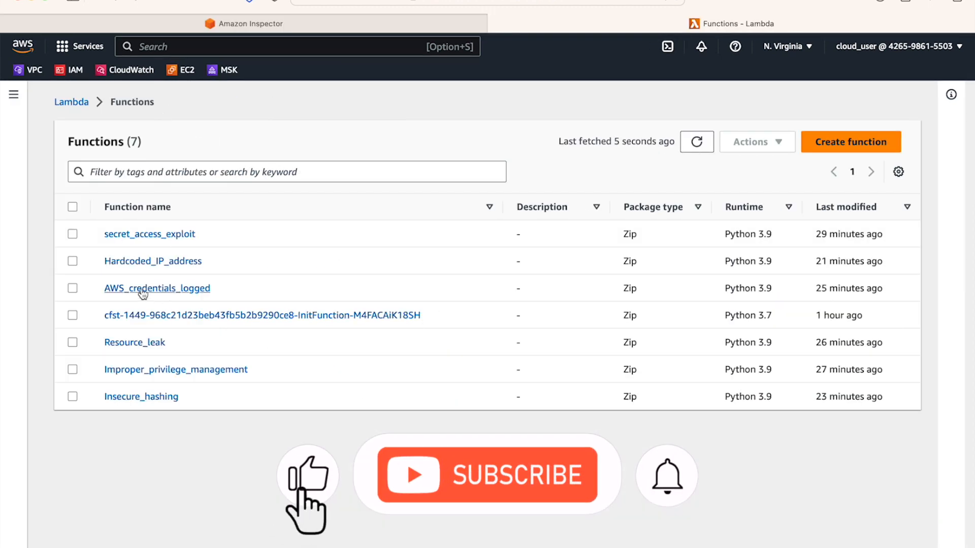
{"action": "left_click", "coordinate": [136, 236]}
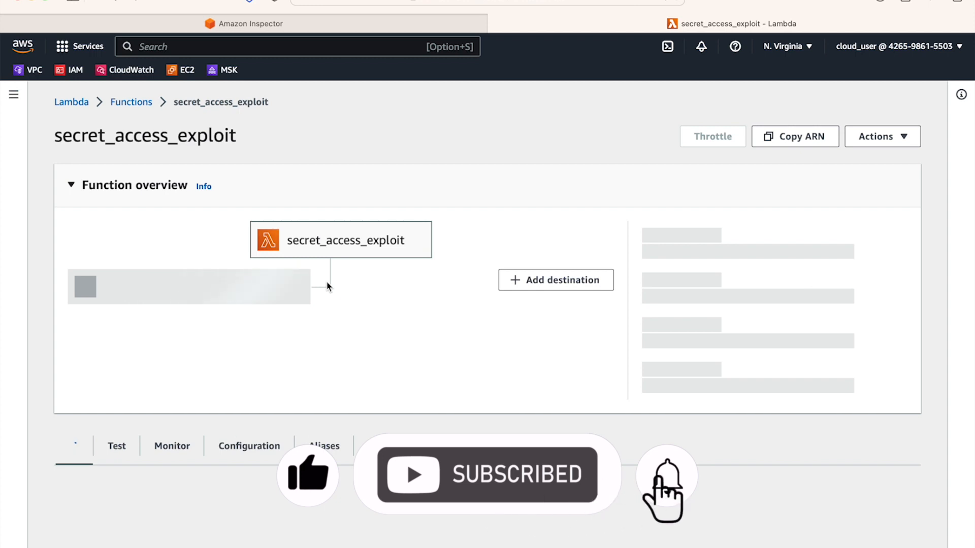
{"action": "scroll", "coordinate": [407, 300], "scroll_direction": "down", "scroll_amount": 5}
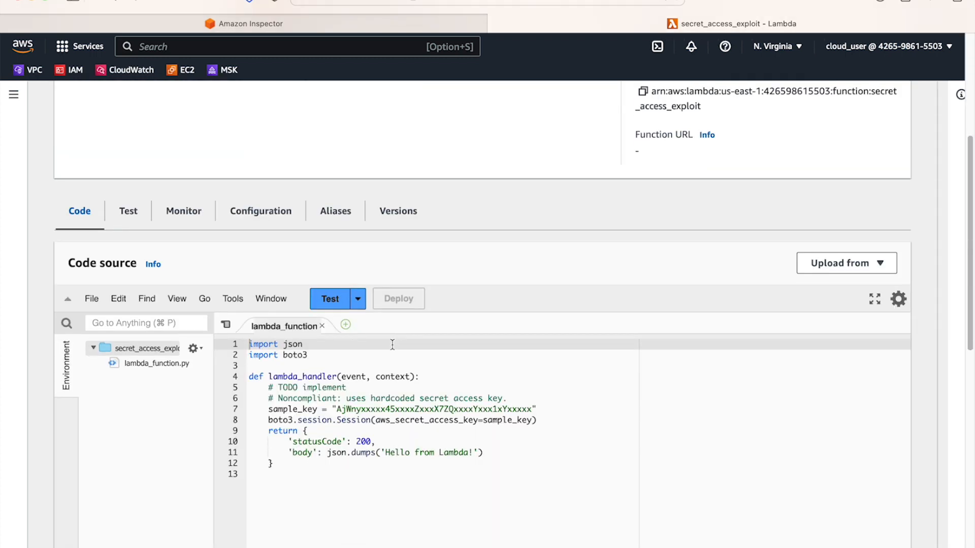
{"action": "double_click", "coordinate": [305, 409]}
{"action": "left_click_drag", "start_coordinate": [337, 409], "coordinate": [532, 409]}
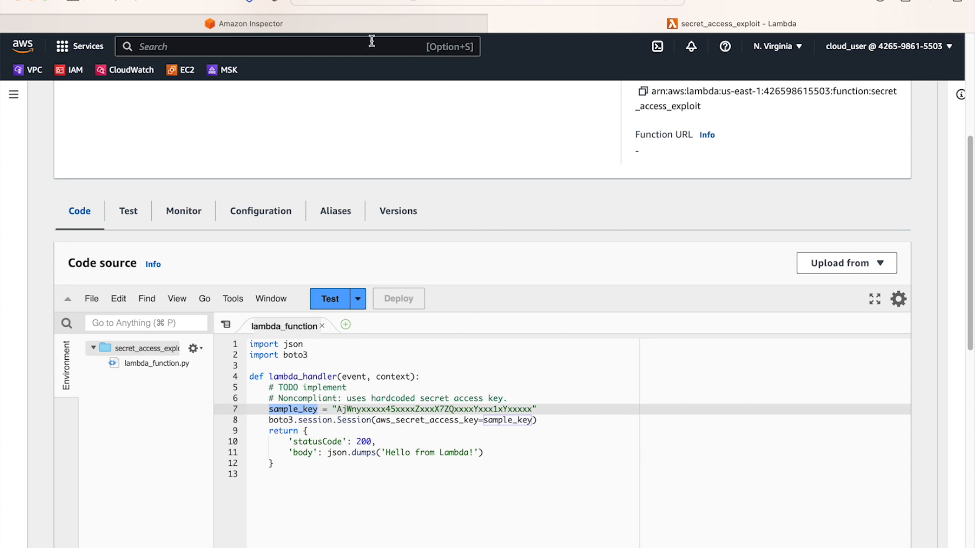
Return to the Amazon Inspector findings and highlight the Improper_privilege_management resource in the High severity finding.
{"action": "left_click", "coordinate": [337, 27]}
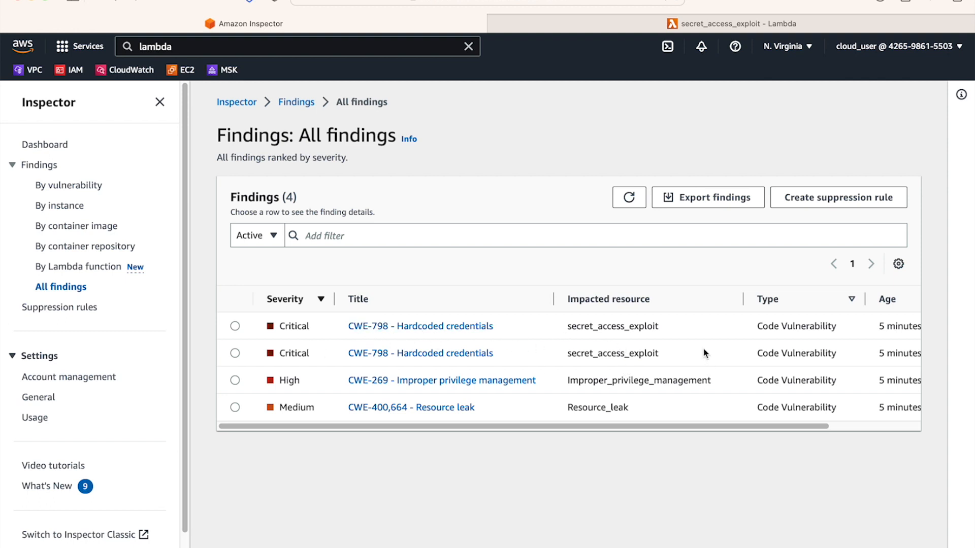
{"action": "left_click_drag", "start_coordinate": [741, 431], "coordinate": [635, 430]}
{"action": "left_click_drag", "start_coordinate": [567, 382], "coordinate": [702, 381]}
Switch to the Lambda console and display the source code of the Improper_privilege_management function.
{"action": "left_click", "coordinate": [569, 26]}
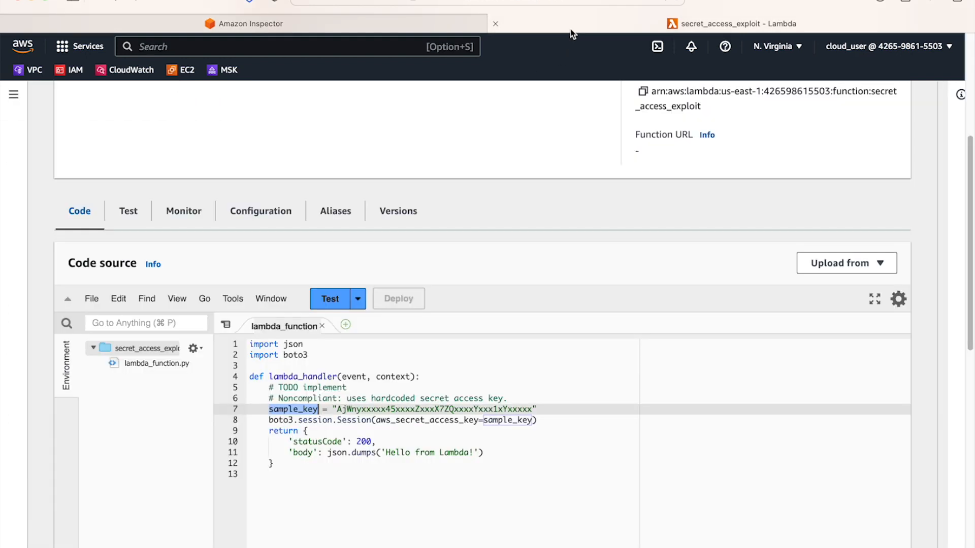
{"action": "scroll", "coordinate": [252, 232], "scroll_direction": "up", "scroll_amount": 5}
{"action": "left_click", "coordinate": [129, 105]}
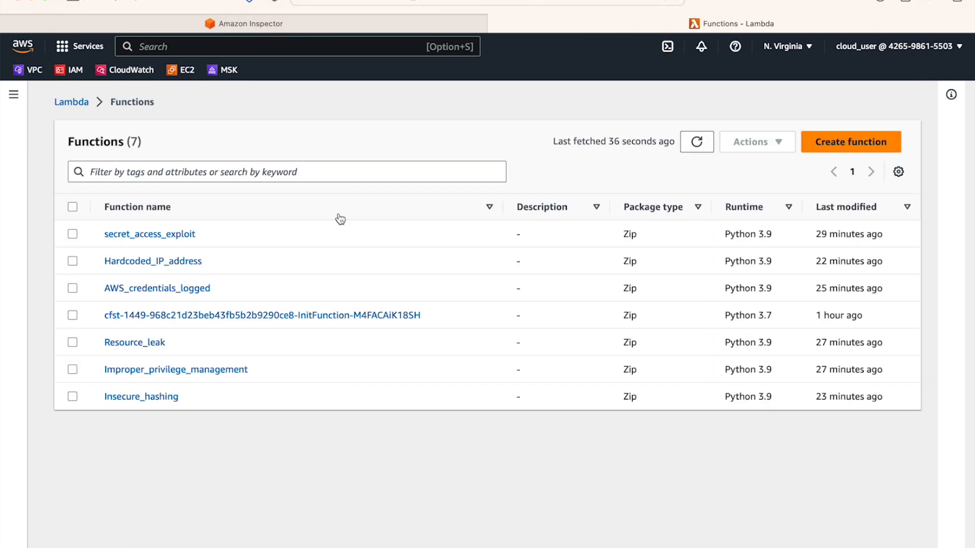
{"action": "left_click", "coordinate": [183, 369]}
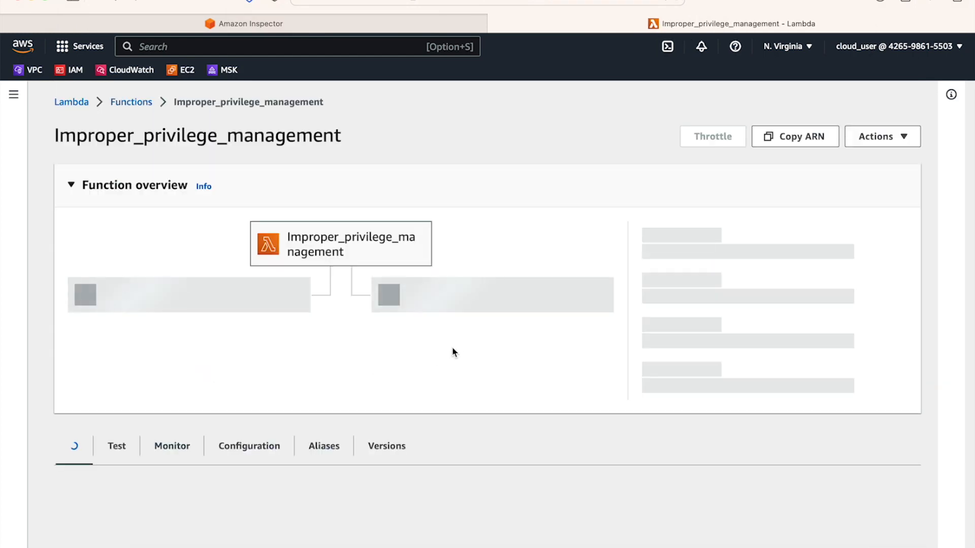
{"action": "scroll", "coordinate": [460, 349], "scroll_direction": "down", "scroll_amount": 3}
{"action": "scroll", "coordinate": [460, 349], "scroll_direction": "down", "scroll_amount": 3}
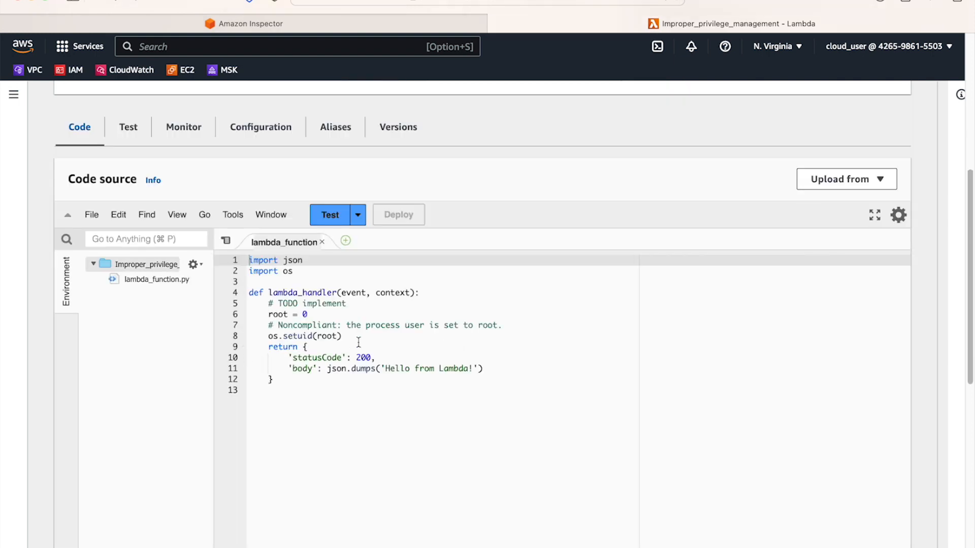
Highlight lines 6 to 8 with the os.setuid(root) call and the Noncompliant comment in the function code.
{"action": "left_click_drag", "start_coordinate": [357, 337], "coordinate": [245, 314]}
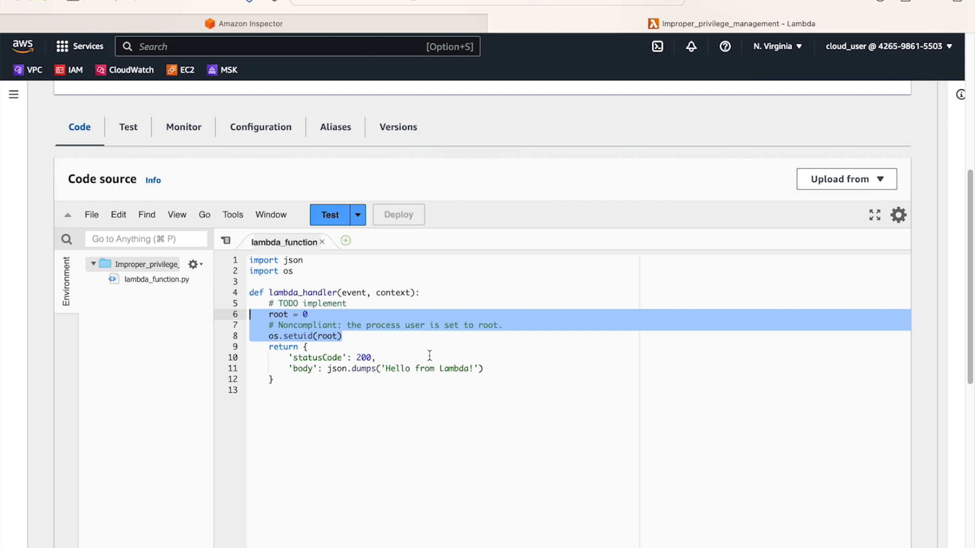
{"action": "left_click", "coordinate": [383, 325]}
{"action": "left_click_drag", "start_coordinate": [283, 325], "coordinate": [492, 325]}
{"action": "left_click", "coordinate": [347, 335]}
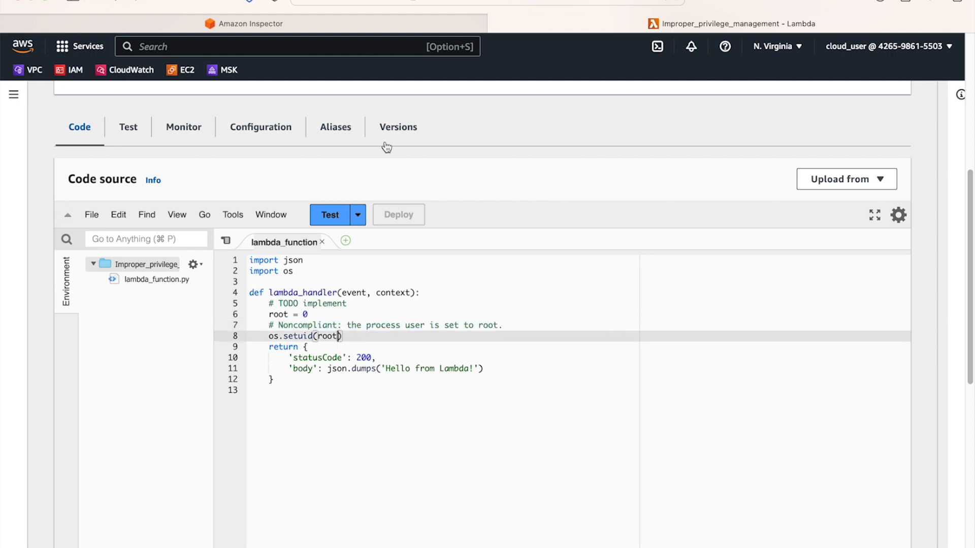
Return to the Amazon Inspector findings and highlight the impacted resources Improper_privilege_management and Resource_leak.
{"action": "left_click", "coordinate": [315, 25]}
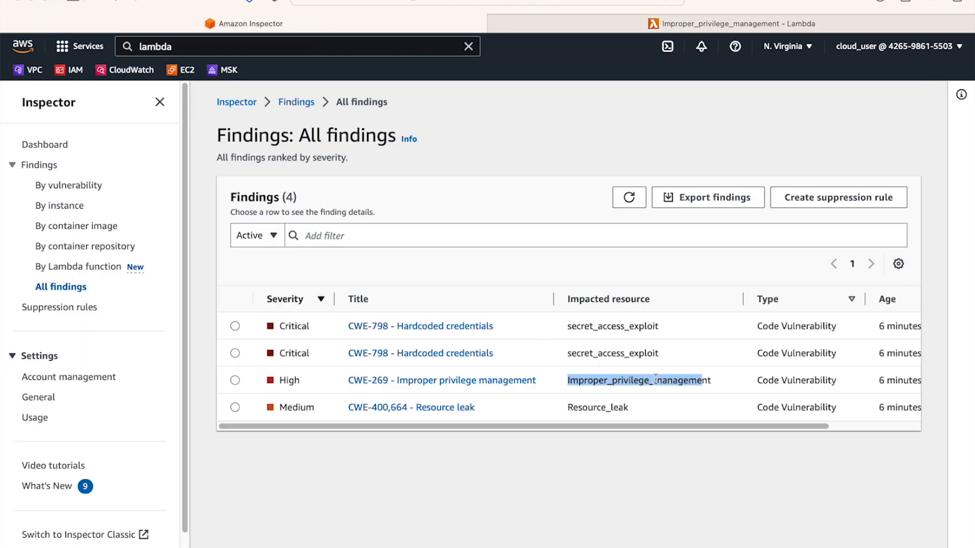
{"action": "left_click_drag", "start_coordinate": [567, 380], "coordinate": [735, 381]}
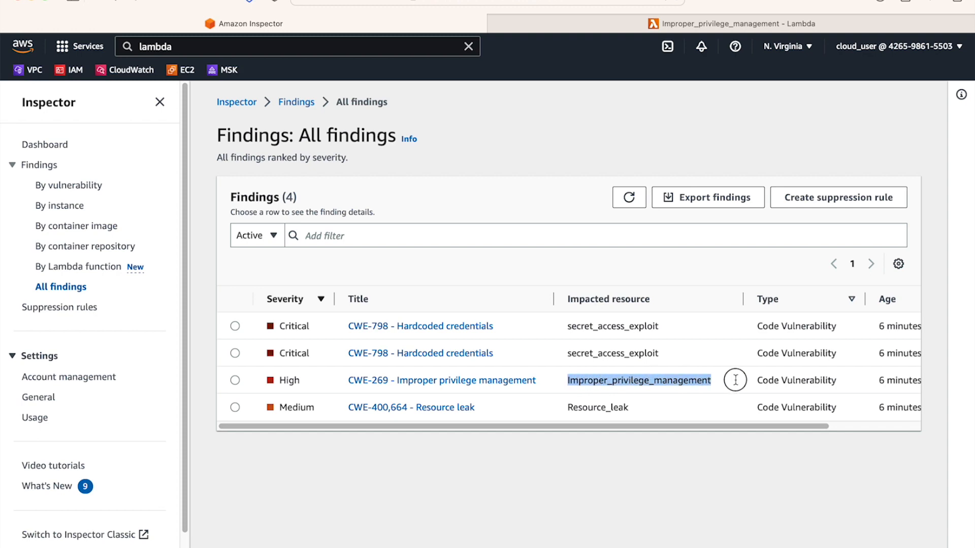
{"action": "double_click", "coordinate": [580, 408]}
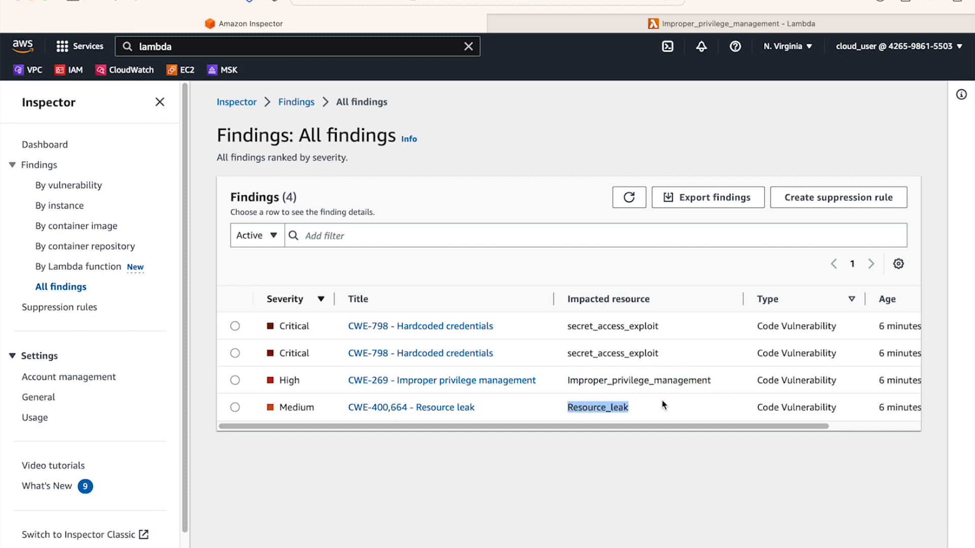
Switch to the Lambda console and display the source code of the Resource_leak function.
{"action": "left_click", "coordinate": [568, 22]}
{"action": "scroll", "coordinate": [427, 152], "scroll_direction": "up", "scroll_amount": 7}
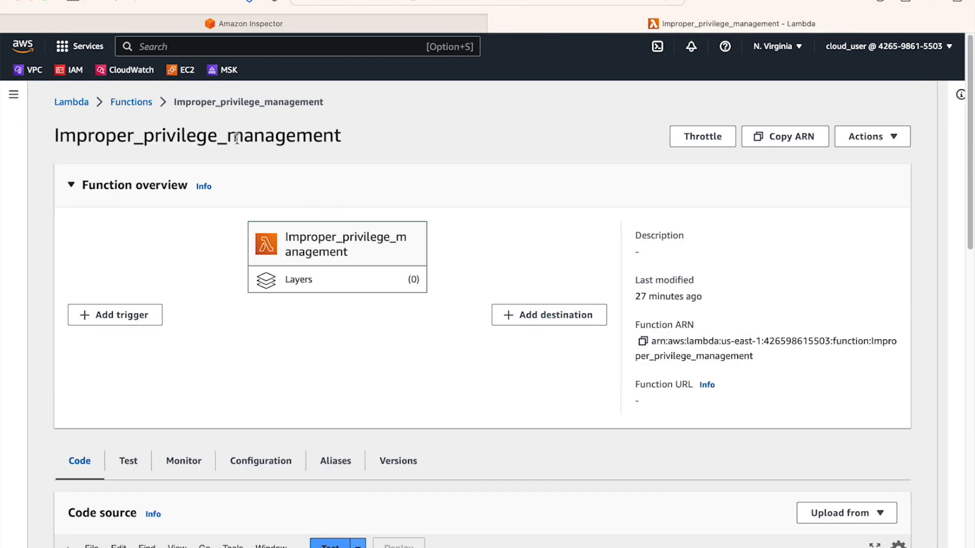
{"action": "left_click", "coordinate": [144, 107]}
{"action": "left_click", "coordinate": [152, 343]}
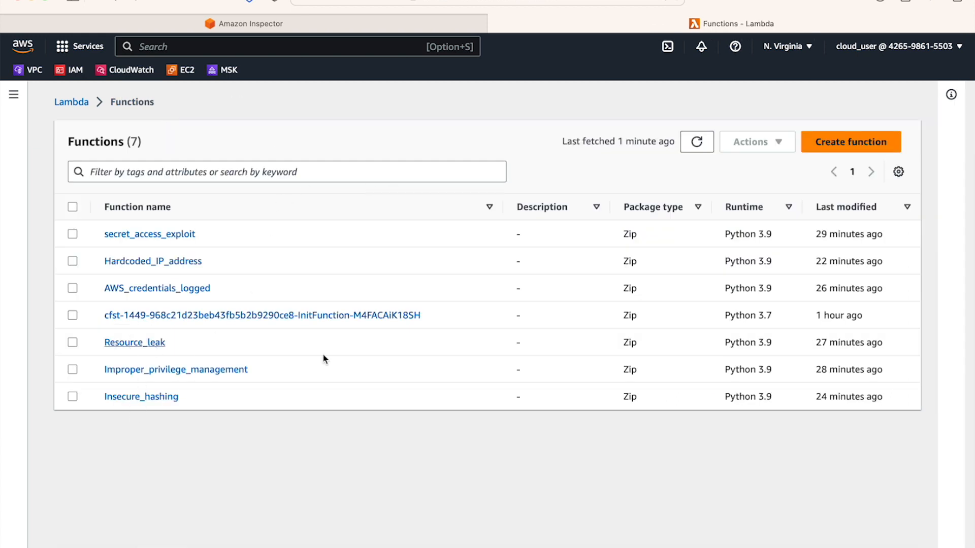
{"action": "scroll", "coordinate": [435, 378], "scroll_direction": "down", "scroll_amount": 6}
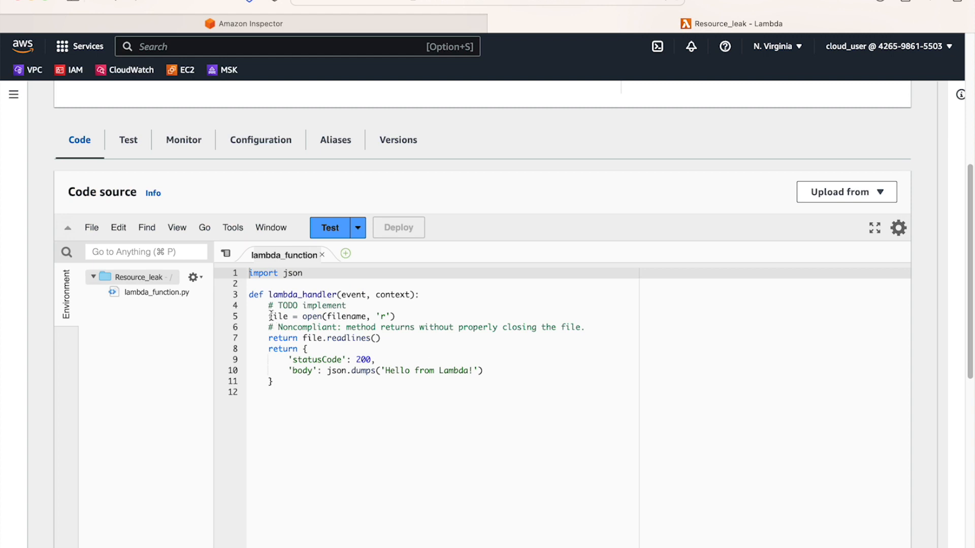
Highlight the file open statement on line 5 and the Noncompliant comment on line 6 of the Resource_leak code.
{"action": "left_click_drag", "start_coordinate": [270, 315], "coordinate": [401, 316]}
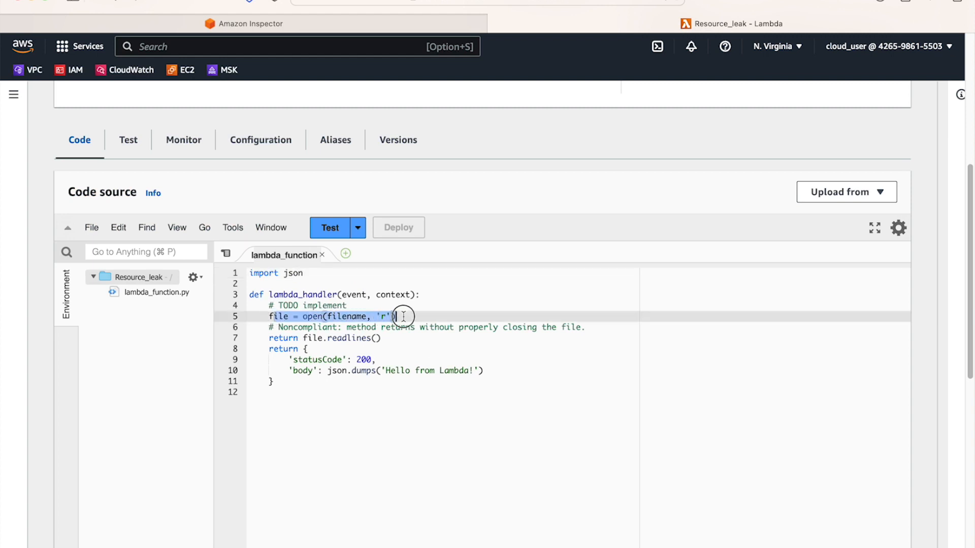
{"action": "left_click_drag", "start_coordinate": [273, 327], "coordinate": [635, 328]}
{"action": "left_click", "coordinate": [399, 339]}
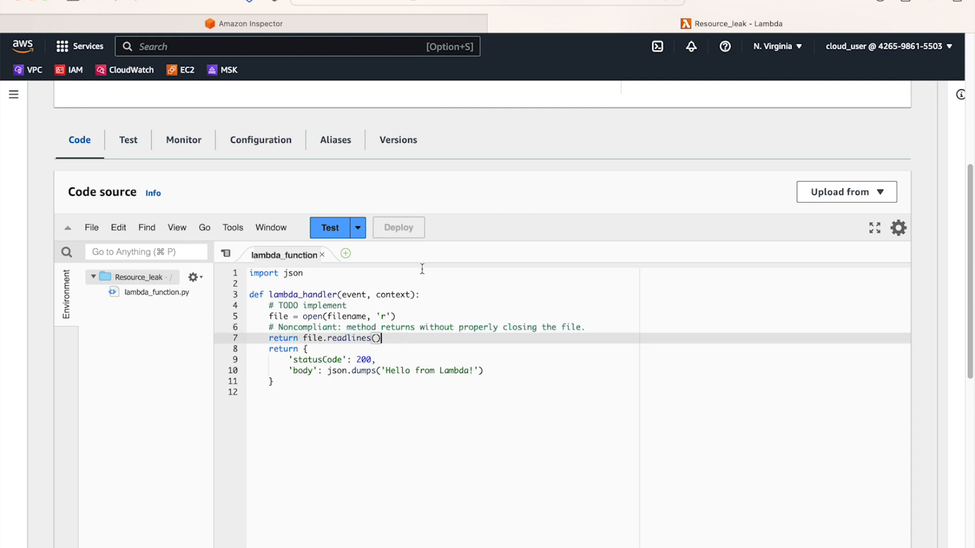
In the Amazon Inspector findings, open the details of the Medium severity CWE-400,664 - Resource leak finding and dismiss the error banner.
{"action": "left_click", "coordinate": [324, 20]}
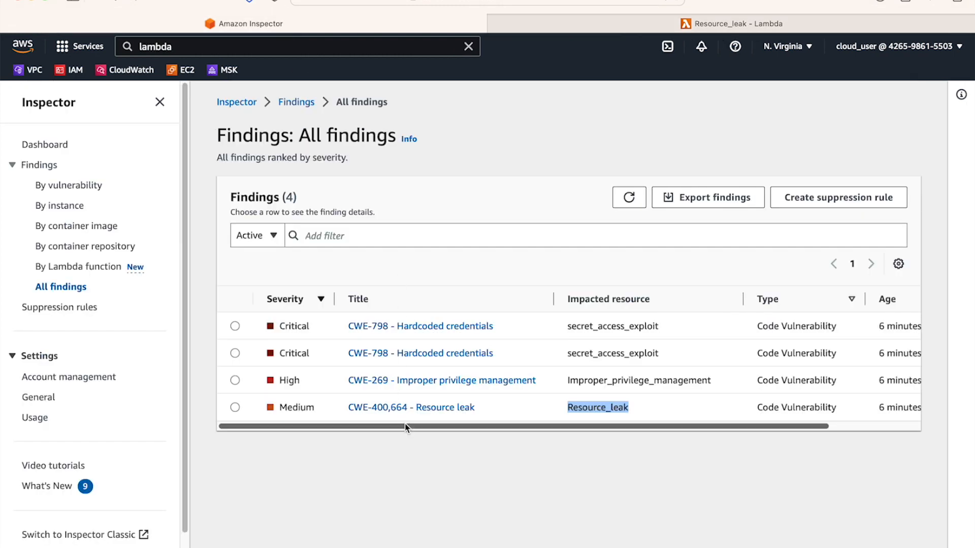
{"action": "double_click", "coordinate": [297, 407]}
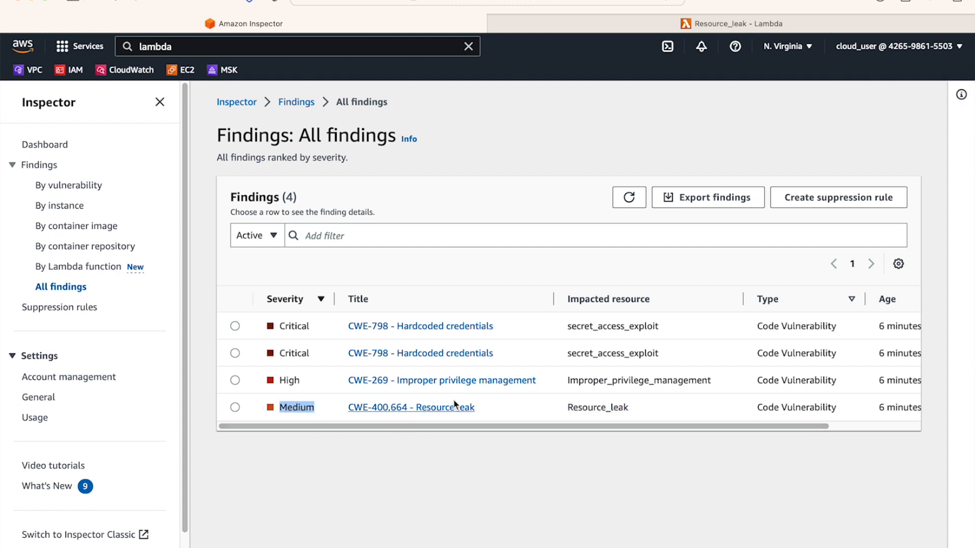
{"action": "left_click", "coordinate": [406, 409]}
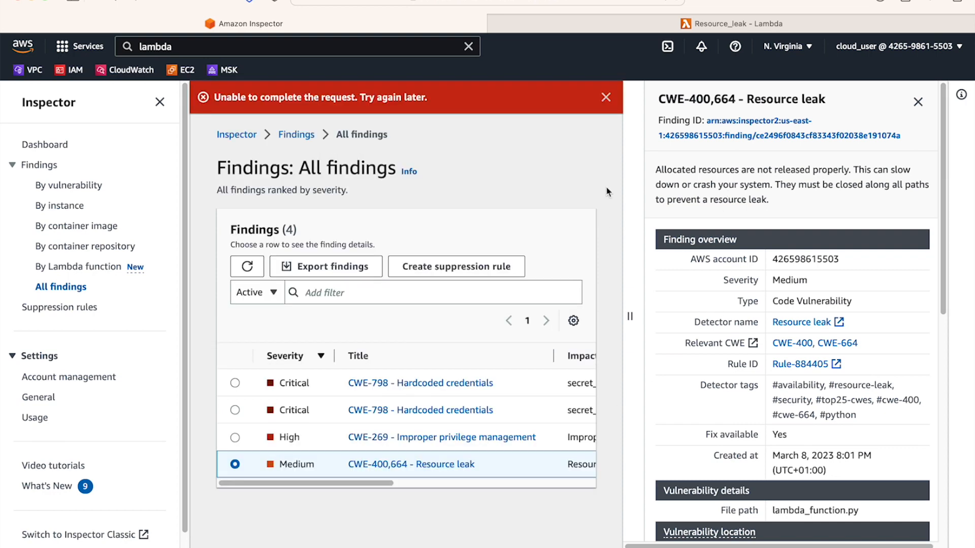
{"action": "left_click", "coordinate": [605, 97]}
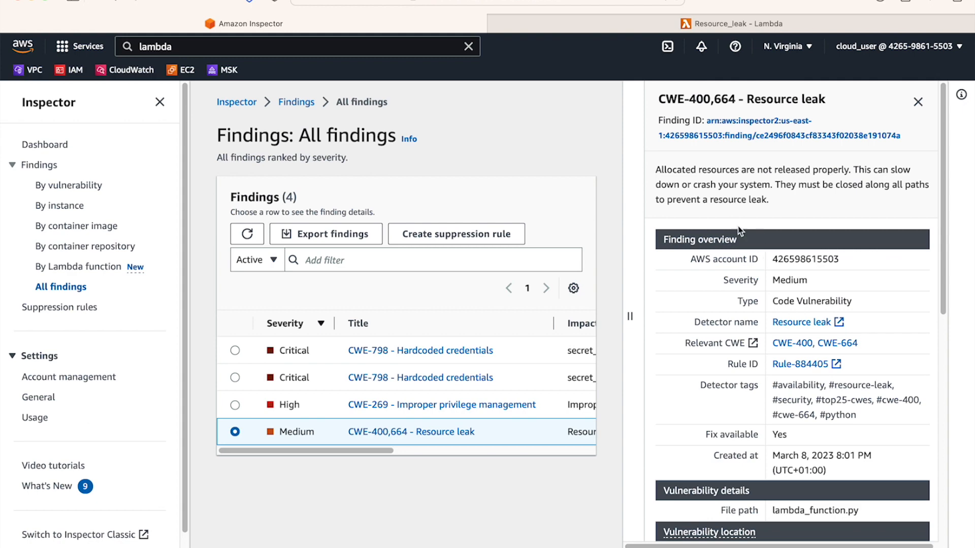
Examine the Resource leak finding's overview, suggested remediation and affected resource details.
{"action": "scroll", "coordinate": [709, 355], "scroll_direction": "down", "scroll_amount": 4}
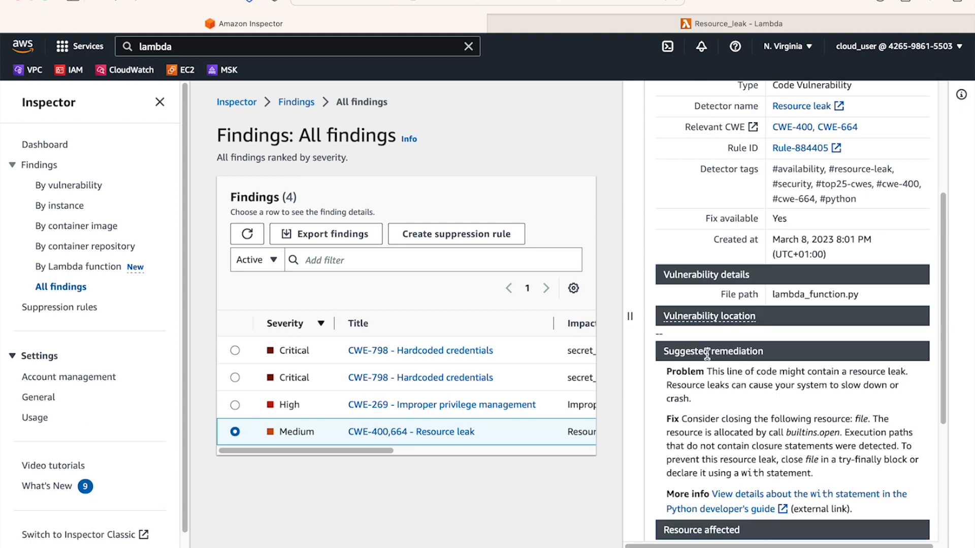
{"action": "scroll", "coordinate": [711, 355], "scroll_direction": "down", "scroll_amount": 4}
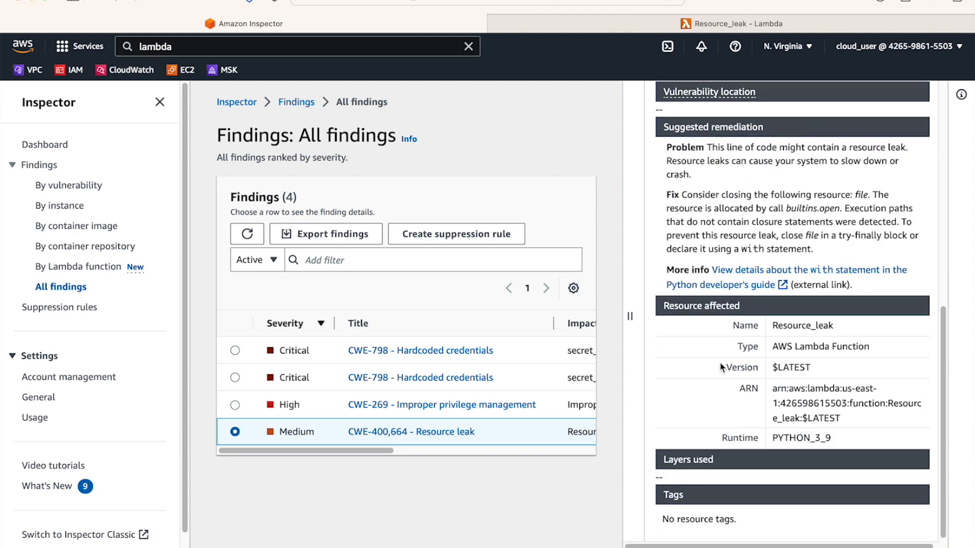
{"action": "scroll", "coordinate": [720, 362], "scroll_direction": "up", "scroll_amount": 8}
{"action": "scroll", "coordinate": [719, 363], "scroll_direction": "down", "scroll_amount": 4}
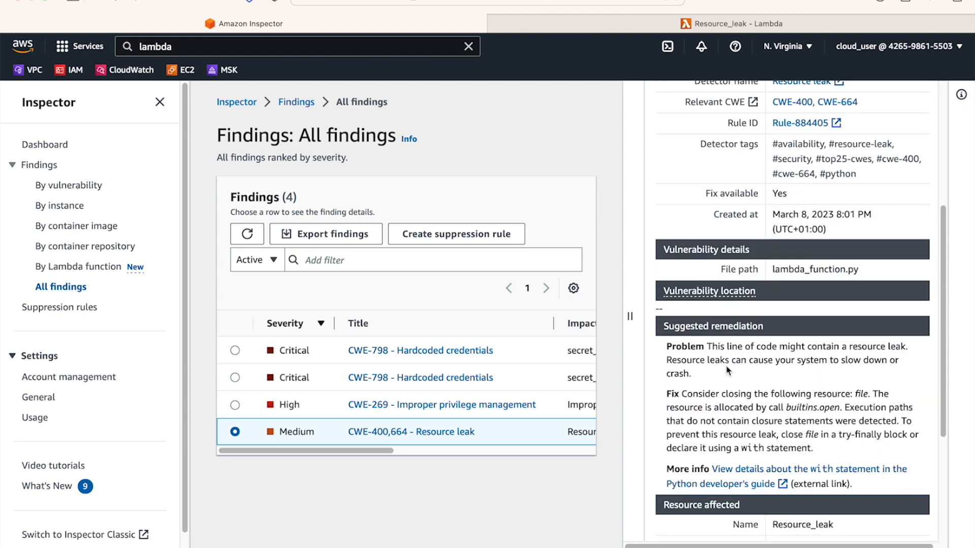
{"action": "scroll", "coordinate": [726, 365], "scroll_direction": "up", "scroll_amount": 5}
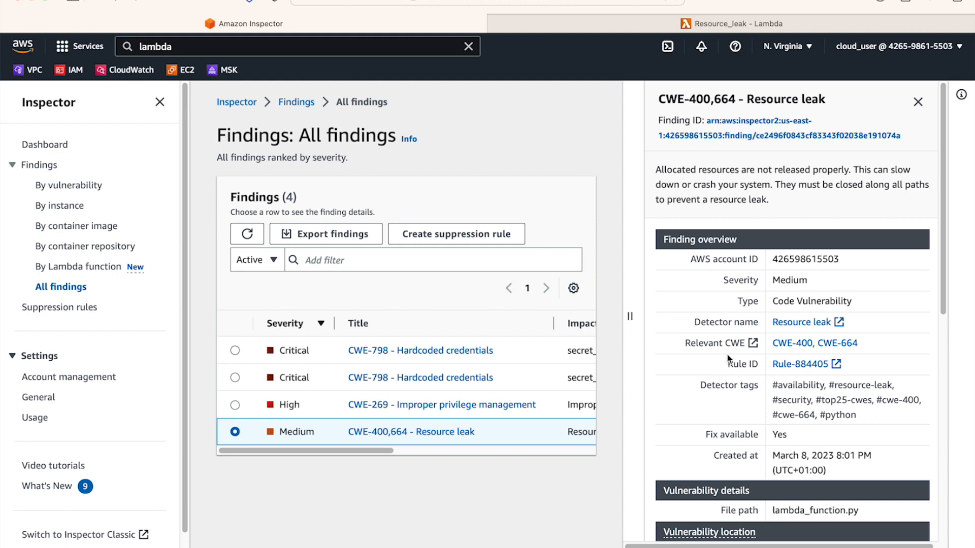
View the details of the first CWE-798 - Hardcoded credentials finding and close them.
{"action": "left_click", "coordinate": [284, 350]}
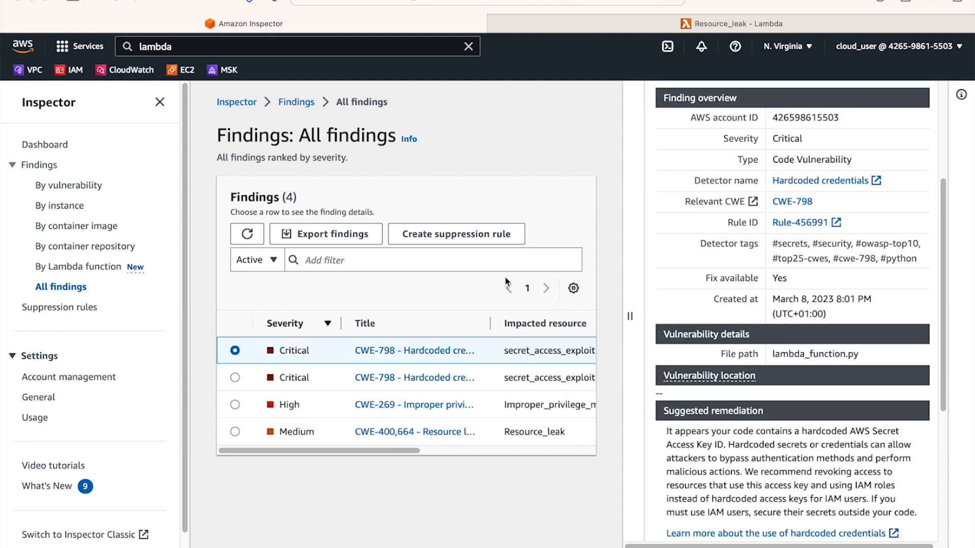
{"action": "scroll", "coordinate": [910, 101], "scroll_direction": "up", "scroll_amount": 4}
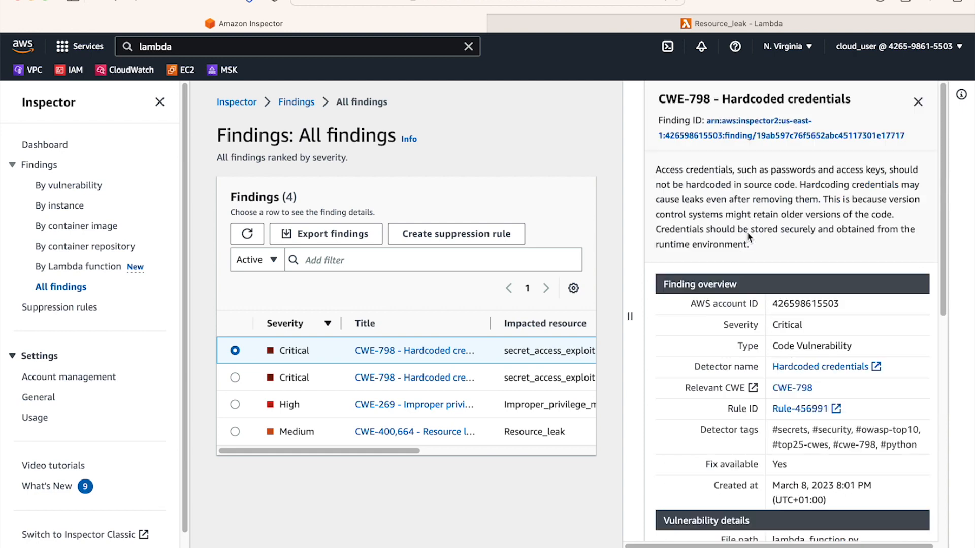
{"action": "left_click", "coordinate": [918, 103]}
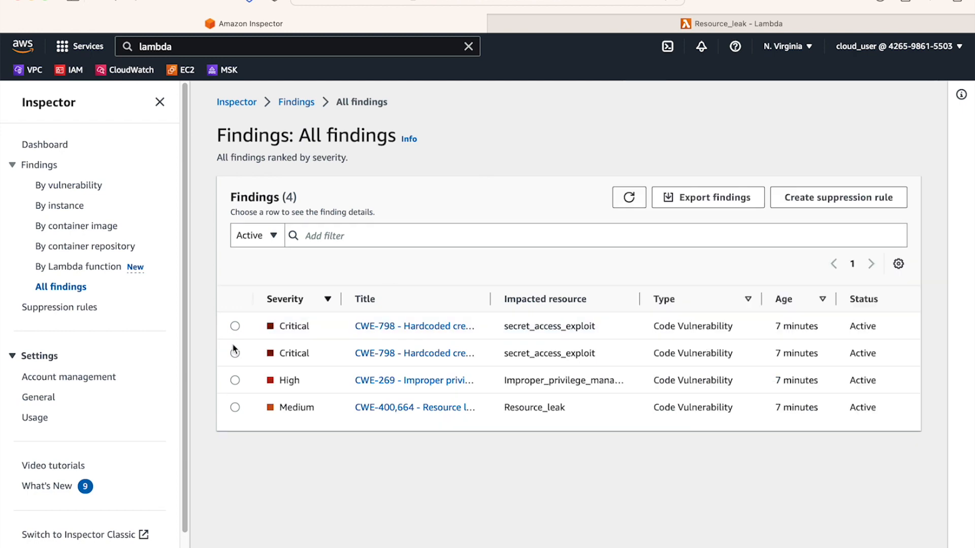
Open the Lambda functions coverage in Account management and display its Code scanning list.
{"action": "left_click", "coordinate": [87, 381]}
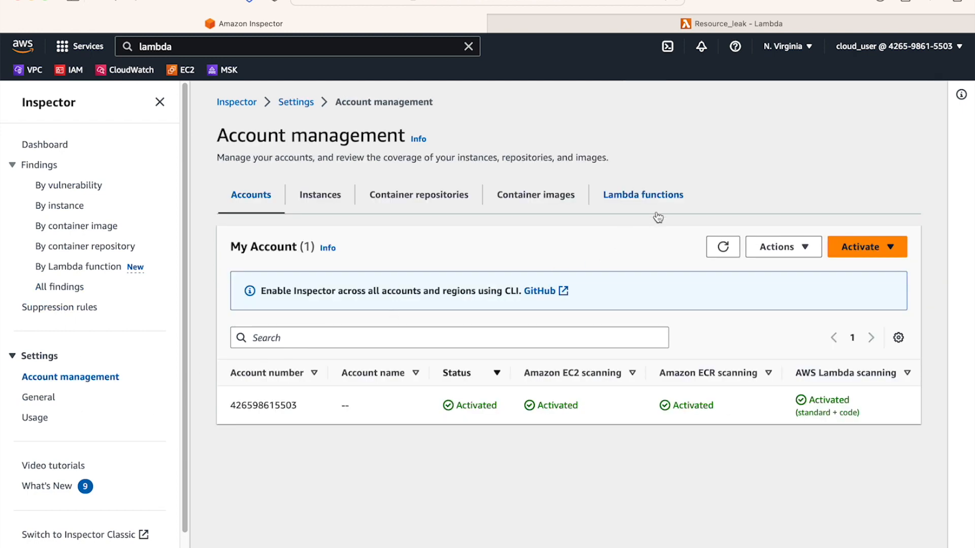
{"action": "left_click", "coordinate": [656, 199]}
{"action": "scroll", "coordinate": [483, 381], "scroll_direction": "down", "scroll_amount": 10}
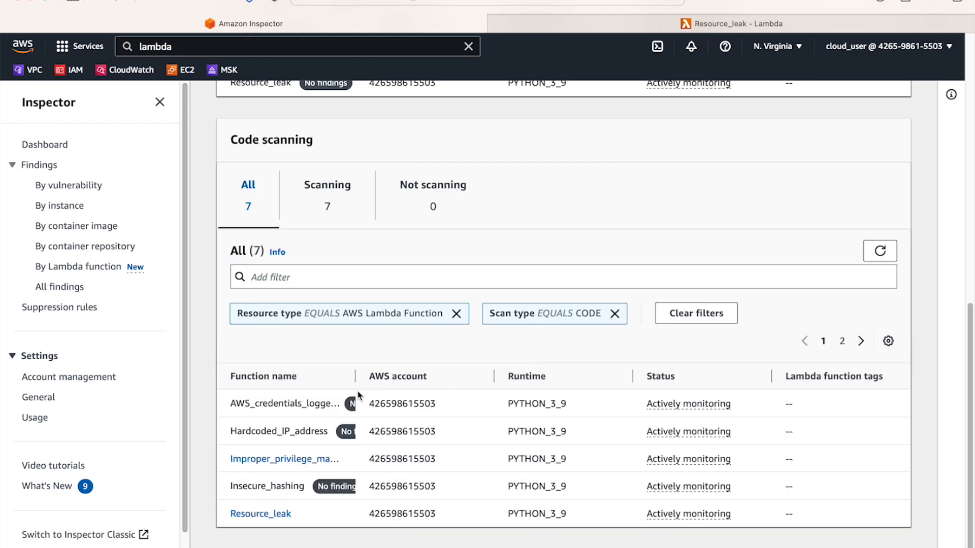
Widen the Function name column in the Code scanning list and briefly highlight AWS_credentials_logged.
{"action": "left_click_drag", "start_coordinate": [356, 376], "coordinate": [444, 376]}
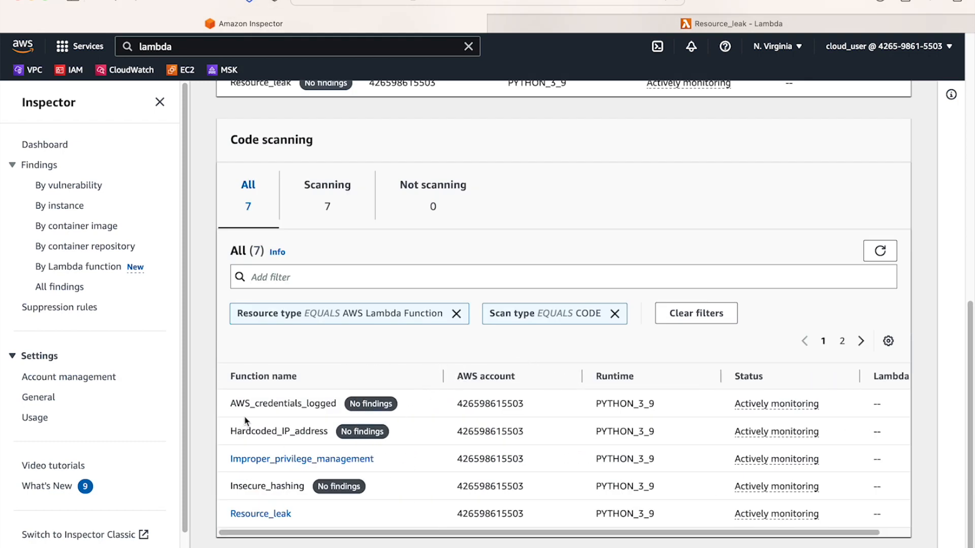
{"action": "double_click", "coordinate": [255, 404]}
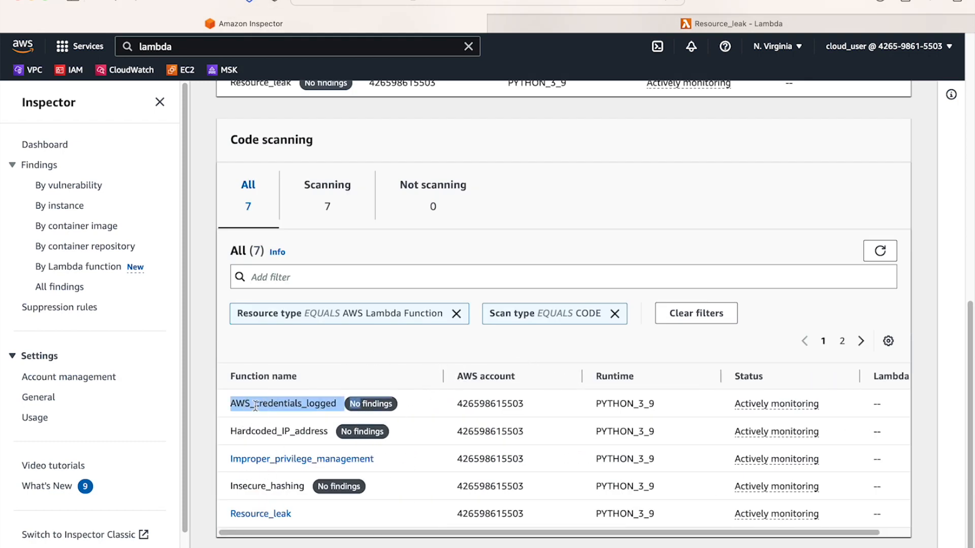
{"action": "left_click", "coordinate": [255, 405]}
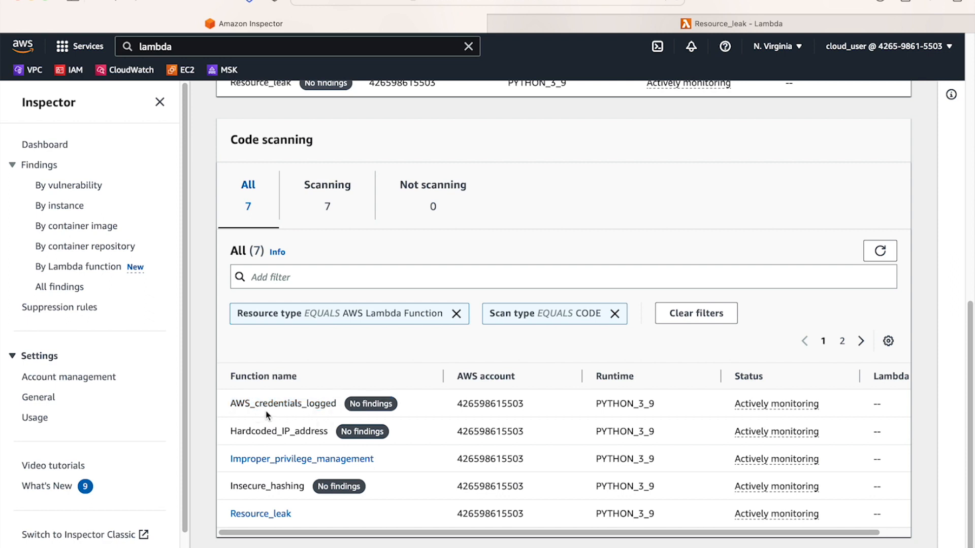
Review the CodeGuru AWS credentials logged detector's noncompliant example and highlight the AWS_credentials_logged function in Inspector's Code scanning list.
{"action": "left_click_drag", "start_coordinate": [234, 402], "coordinate": [336, 403]}
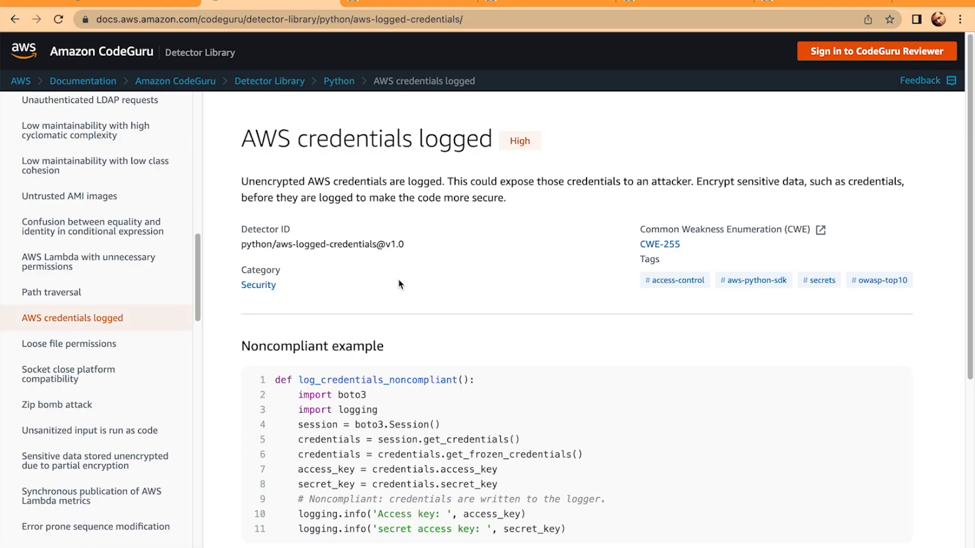
{"action": "left_click_drag", "start_coordinate": [250, 136], "coordinate": [452, 138]}
{"action": "left_click_drag", "start_coordinate": [319, 423], "coordinate": [440, 515]}
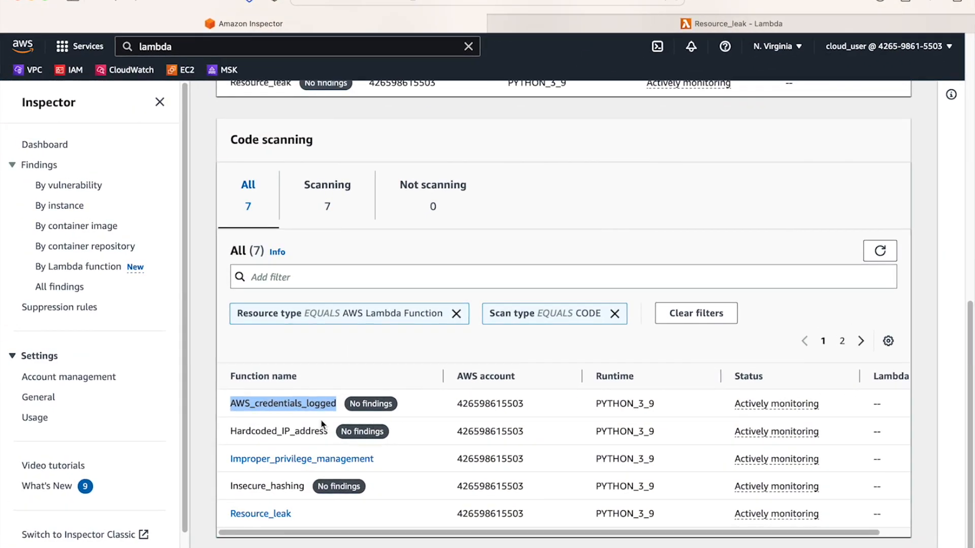
{"action": "double_click", "coordinate": [273, 404]}
Switch to Lambda, open the AWS_credentials_logged function's source and highlight the code that retrieves and logs the credentials.
{"action": "left_click", "coordinate": [643, 19]}
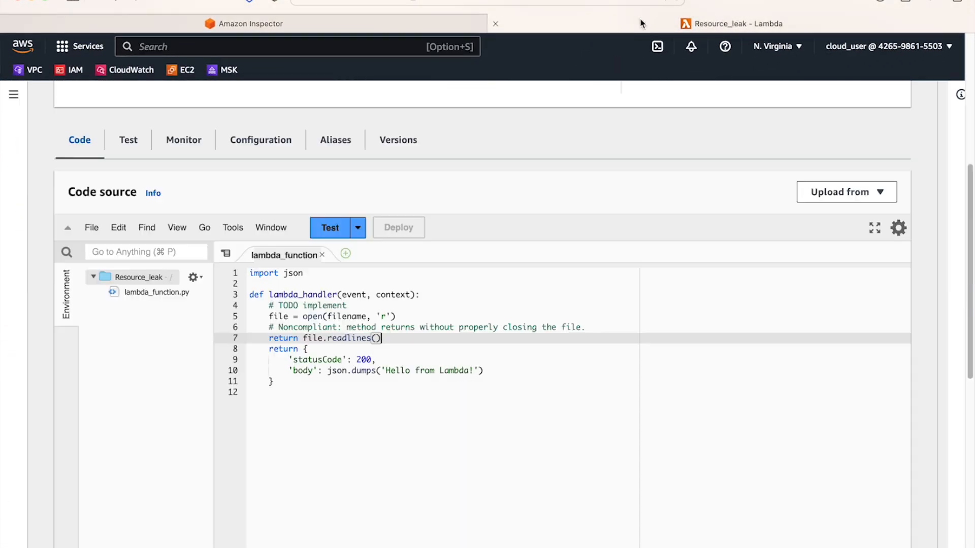
{"action": "scroll", "coordinate": [203, 213], "scroll_direction": "up", "scroll_amount": 6}
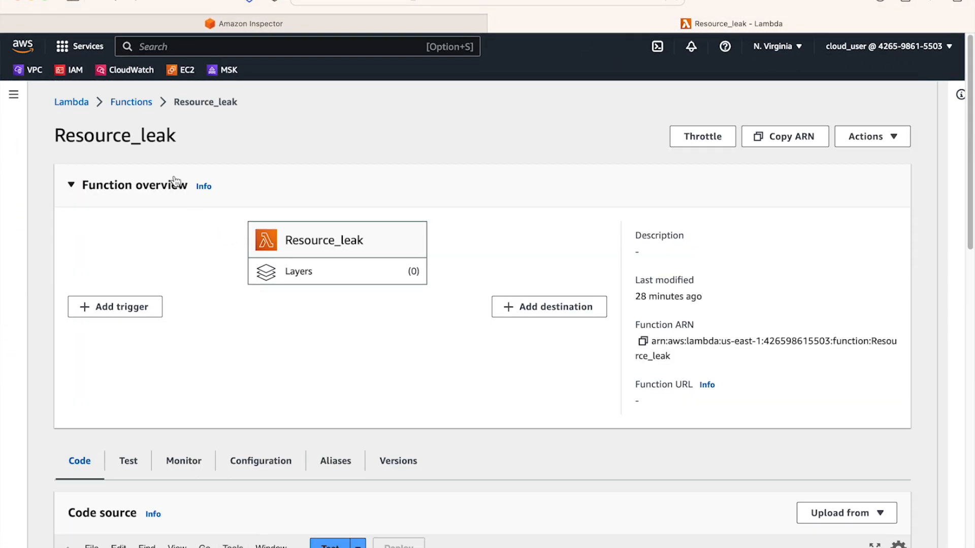
{"action": "left_click", "coordinate": [132, 102]}
{"action": "left_click", "coordinate": [158, 289]}
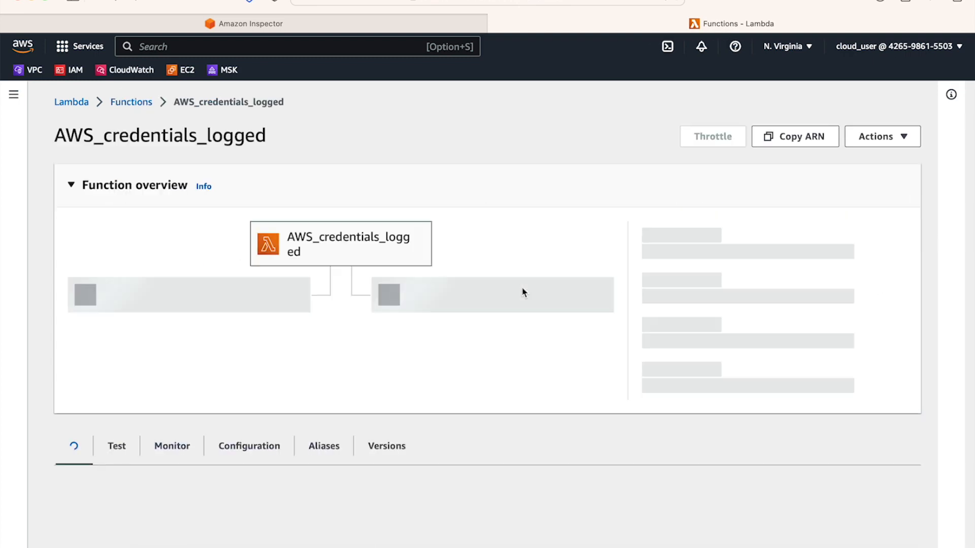
{"action": "scroll", "coordinate": [515, 323], "scroll_direction": "down", "scroll_amount": 6}
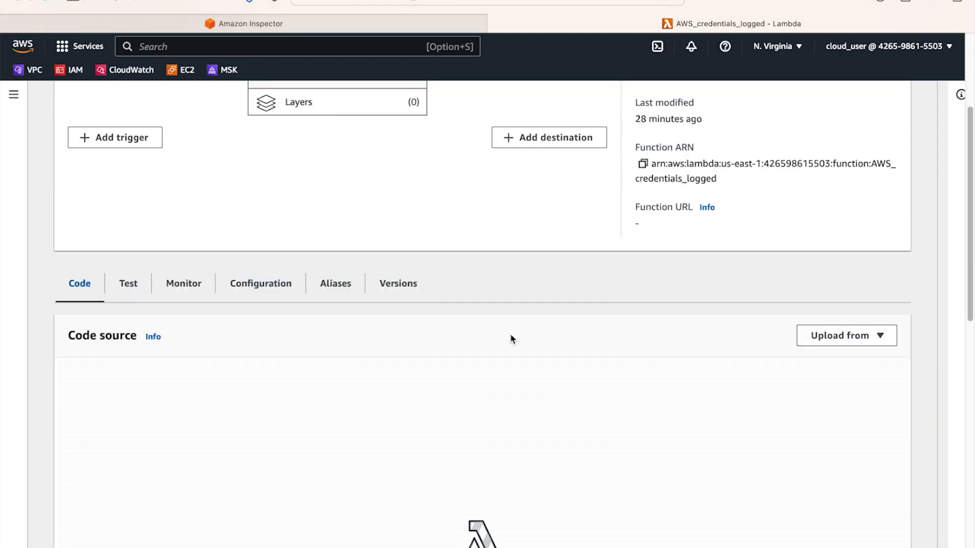
{"action": "left_click_drag", "start_coordinate": [276, 369], "coordinate": [454, 443]}
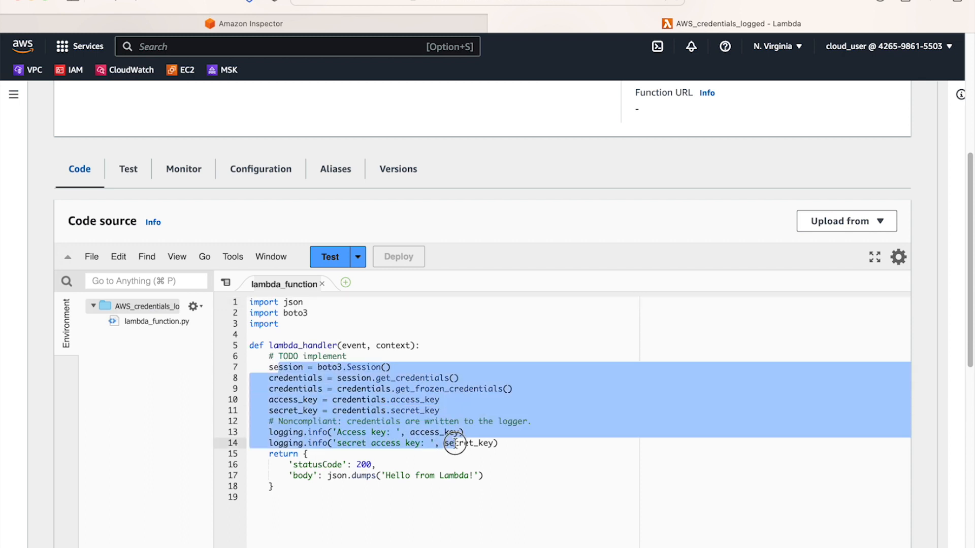
Return to Inspector's Code scanning list and check the finding badges of AWS_credentials_logged and Hardcoded_IP_address.
{"action": "left_click", "coordinate": [282, 27]}
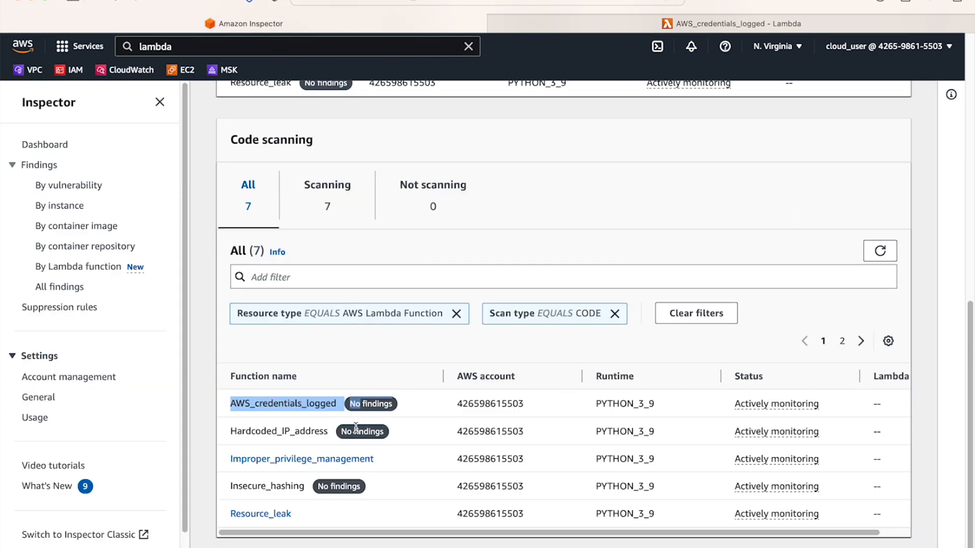
{"action": "left_click_drag", "start_coordinate": [405, 404], "coordinate": [350, 404]}
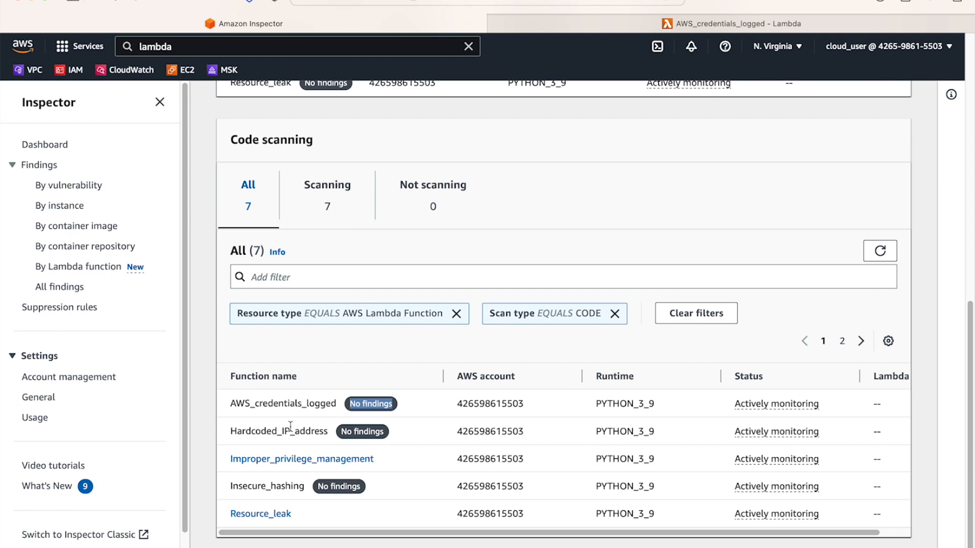
{"action": "left_click_drag", "start_coordinate": [289, 426], "coordinate": [333, 432]}
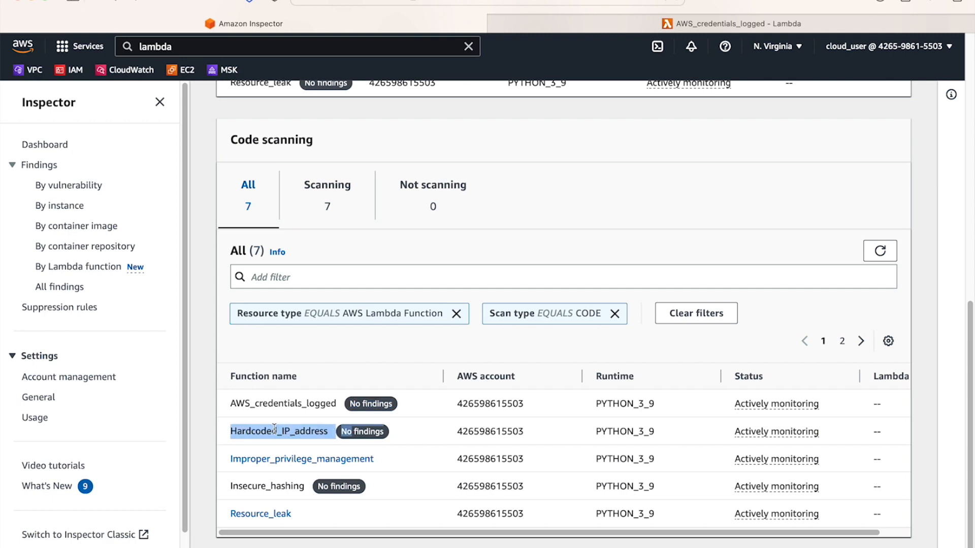
{"action": "scroll", "coordinate": [546, 308], "scroll_direction": "up", "scroll_amount": 10}
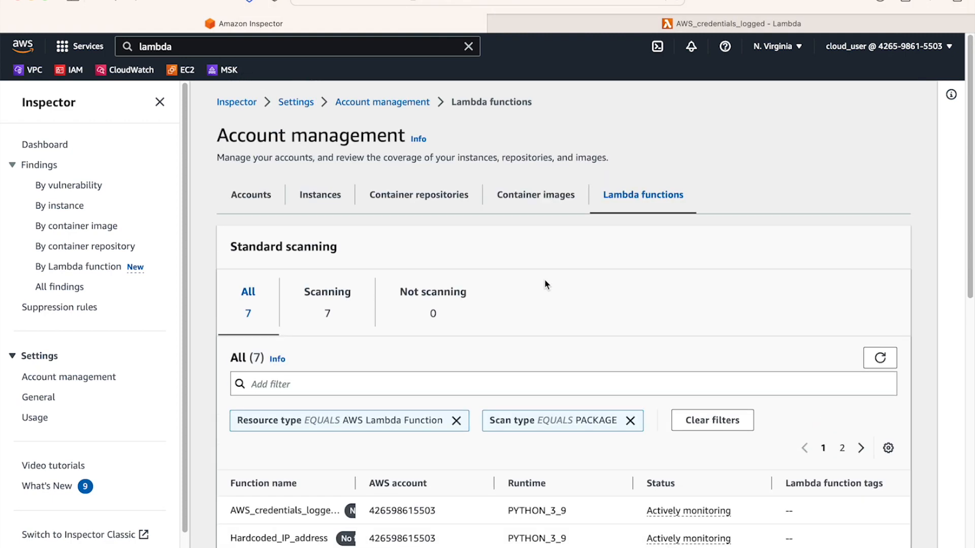
Open the Hardcoded_IP_address function's source in Lambda and compare its hardcoded address with CodeGuru's noncompliant Hardcoded IP address example.
{"action": "left_click", "coordinate": [629, 24]}
{"action": "scroll", "coordinate": [325, 206], "scroll_direction": "up", "scroll_amount": 5}
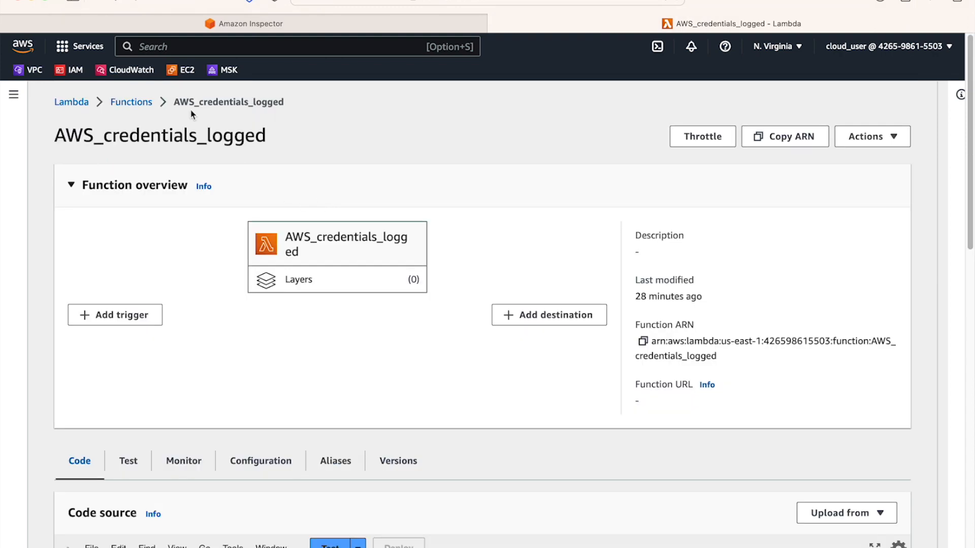
{"action": "left_click", "coordinate": [141, 104]}
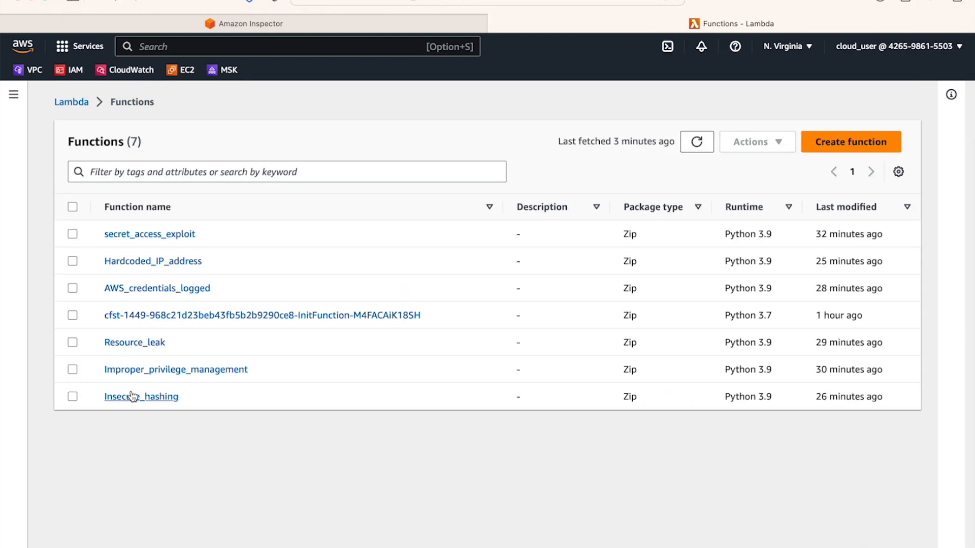
{"action": "left_click", "coordinate": [147, 263]}
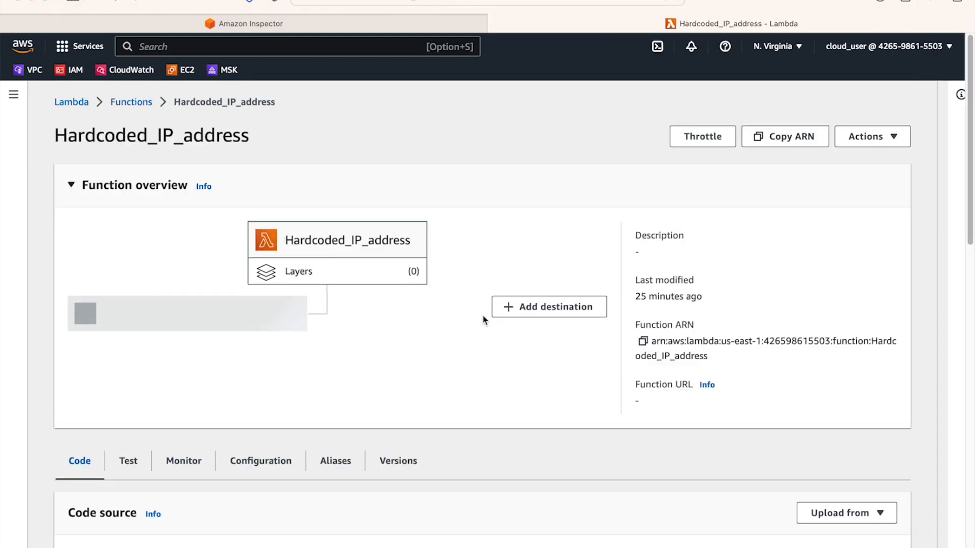
{"action": "scroll", "coordinate": [483, 320], "scroll_direction": "down", "scroll_amount": 5}
{"action": "scroll", "coordinate": [482, 319], "scroll_direction": "down", "scroll_amount": 2}
{"action": "left_click_drag", "start_coordinate": [327, 310], "coordinate": [398, 310]}
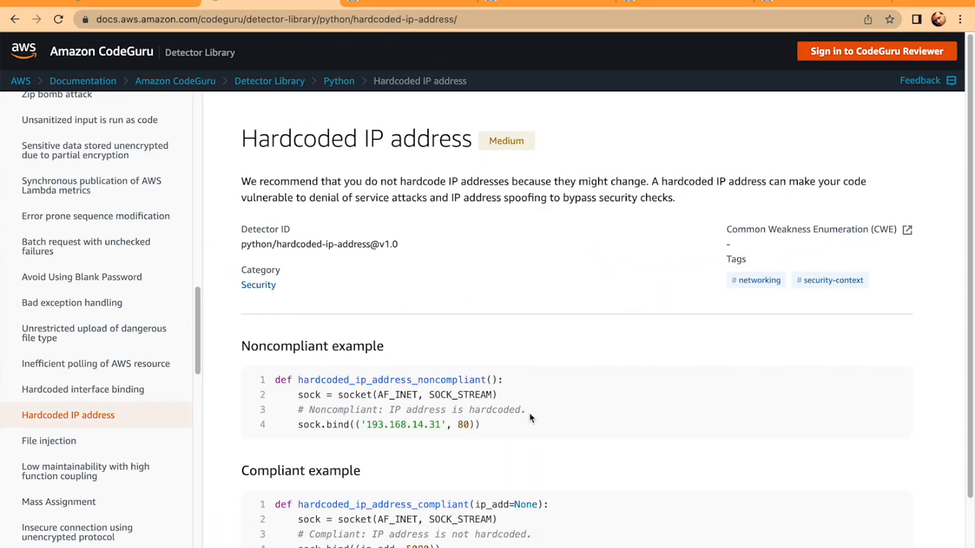
{"action": "left_click_drag", "start_coordinate": [482, 425], "coordinate": [284, 376]}
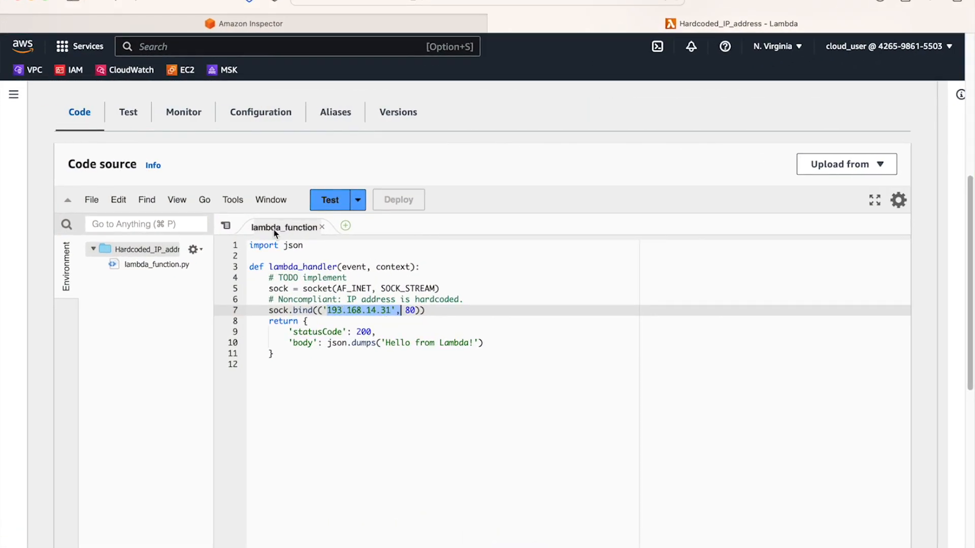
Go back to Inspector's Lambda functions coverage and recheck the Hardcoded_IP_address entry under Code scanning.
{"action": "scroll", "coordinate": [274, 232], "scroll_direction": "up", "scroll_amount": 5}
{"action": "left_click", "coordinate": [337, 21]}
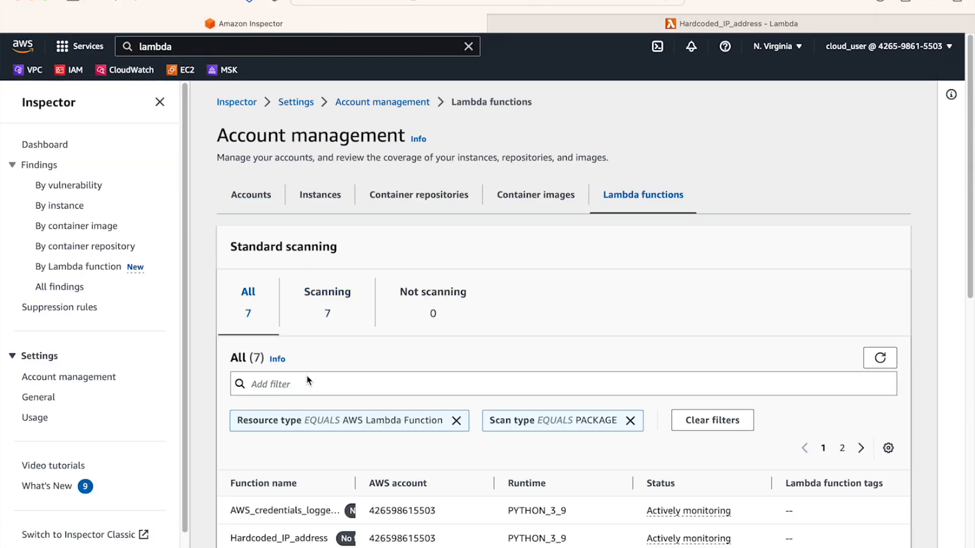
{"action": "scroll", "coordinate": [310, 378], "scroll_direction": "down", "scroll_amount": 8}
{"action": "scroll", "coordinate": [381, 383], "scroll_direction": "down", "scroll_amount": 3}
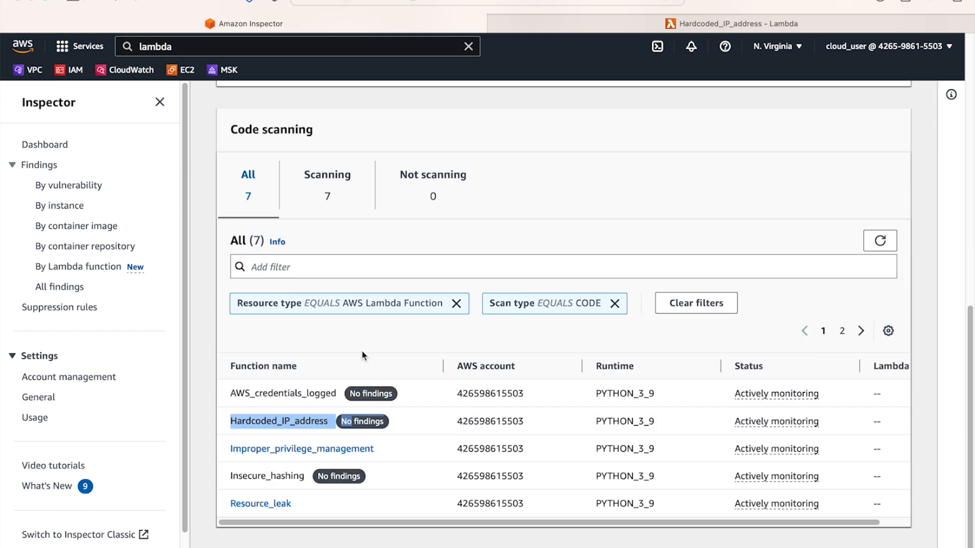
{"action": "left_click", "coordinate": [289, 423]}
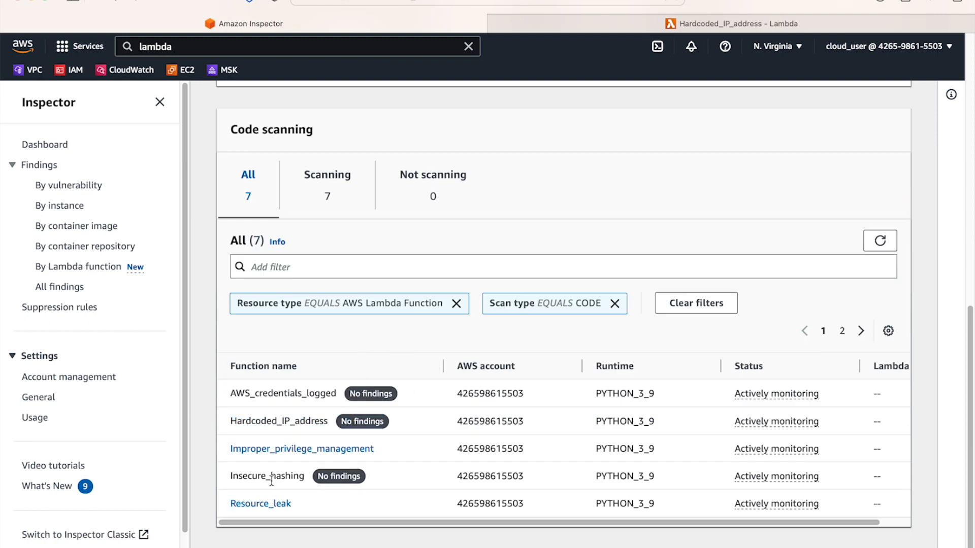
Highlight the Insecure_hashing function and its finding badge in the Code scanning list.
{"action": "triple_click", "coordinate": [271, 477]}
{"action": "left_click", "coordinate": [271, 477]}
{"action": "double_click", "coordinate": [264, 475]}
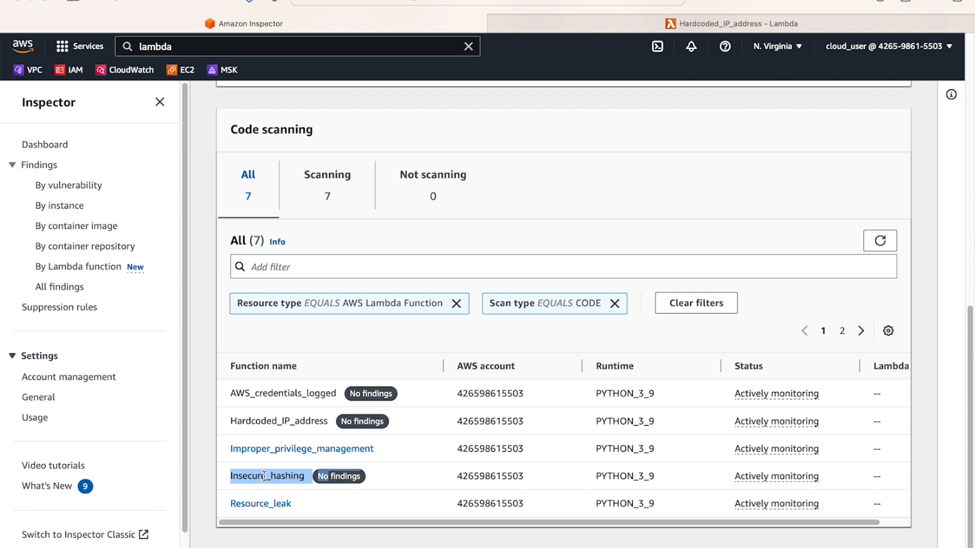
{"action": "left_click", "coordinate": [313, 478]}
{"action": "left_click_drag", "start_coordinate": [315, 480], "coordinate": [376, 478]}
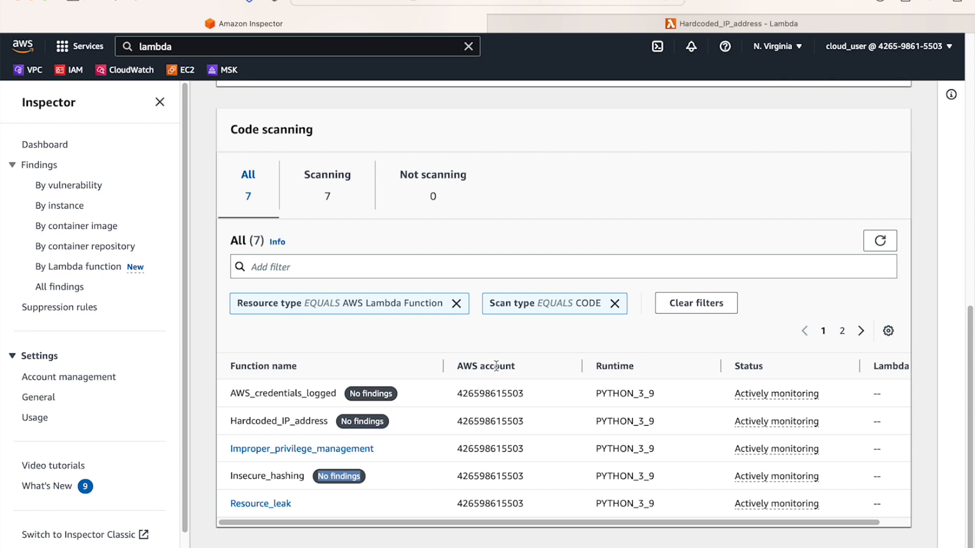
Compare the findings status of the Lambda functions in the Standard scanning and Code scanning lists.
{"action": "scroll", "coordinate": [436, 437], "scroll_direction": "up", "scroll_amount": 5}
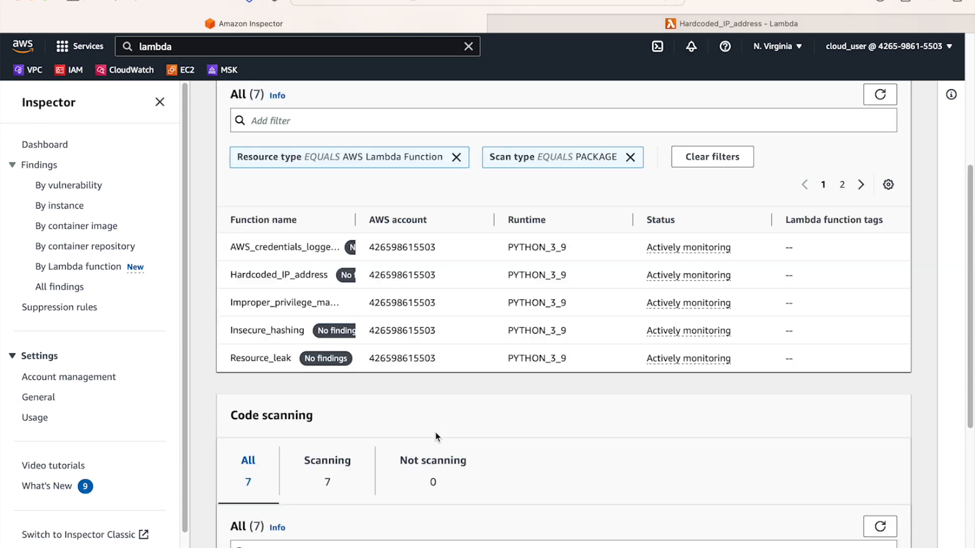
{"action": "scroll", "coordinate": [474, 383], "scroll_direction": "down", "scroll_amount": 5}
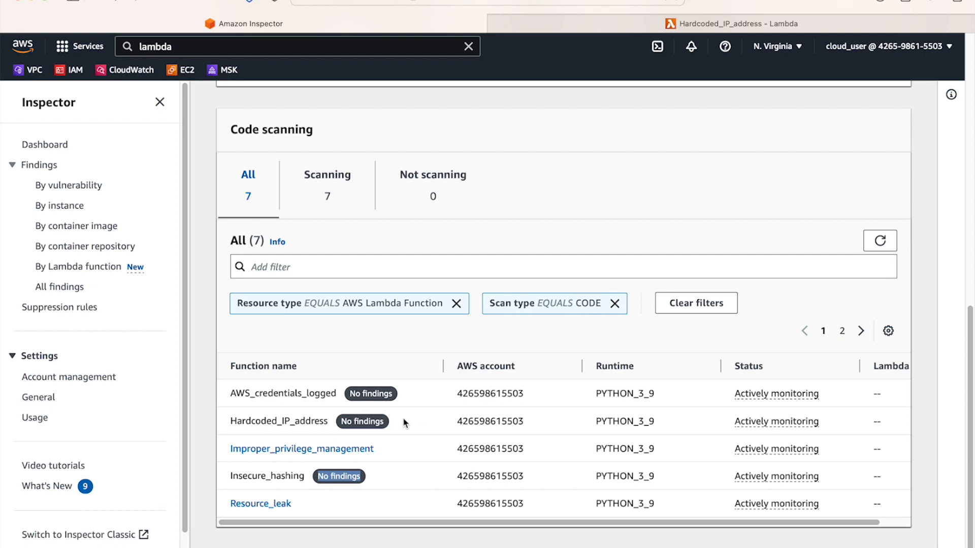
{"action": "scroll", "coordinate": [452, 281], "scroll_direction": "up", "scroll_amount": 10}
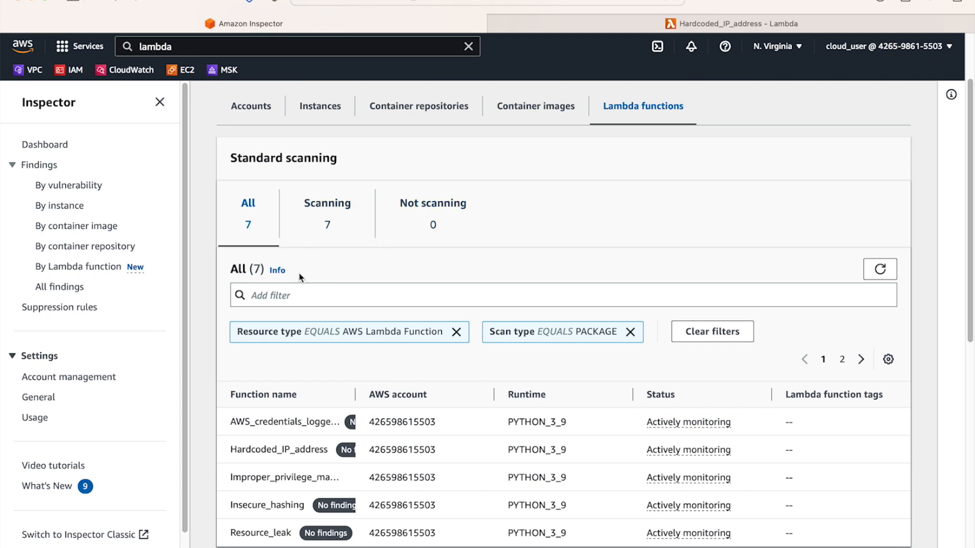
{"action": "scroll", "coordinate": [405, 291], "scroll_direction": "down", "scroll_amount": 10}
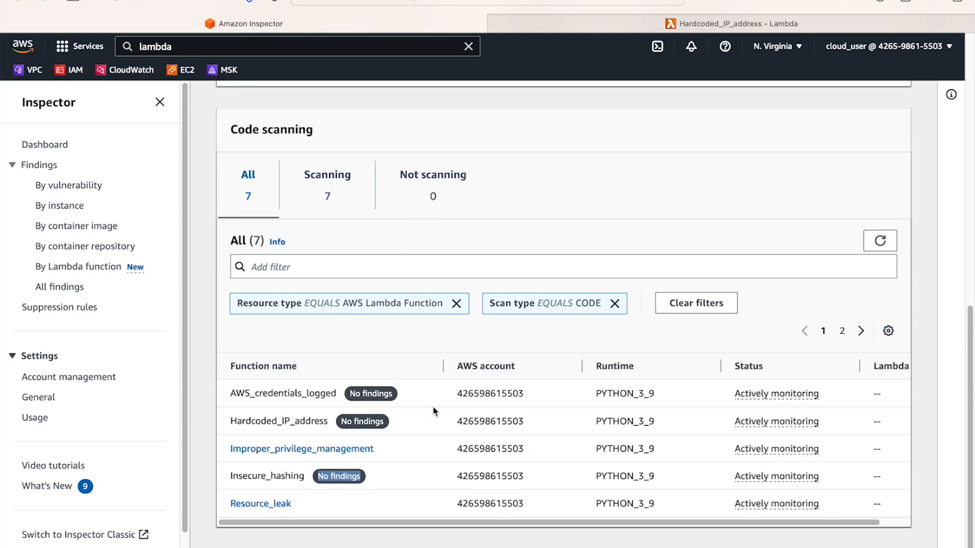
{"action": "scroll", "coordinate": [435, 409], "scroll_direction": "up", "scroll_amount": 8}
{"action": "scroll", "coordinate": [432, 407], "scroll_direction": "down", "scroll_amount": 1}
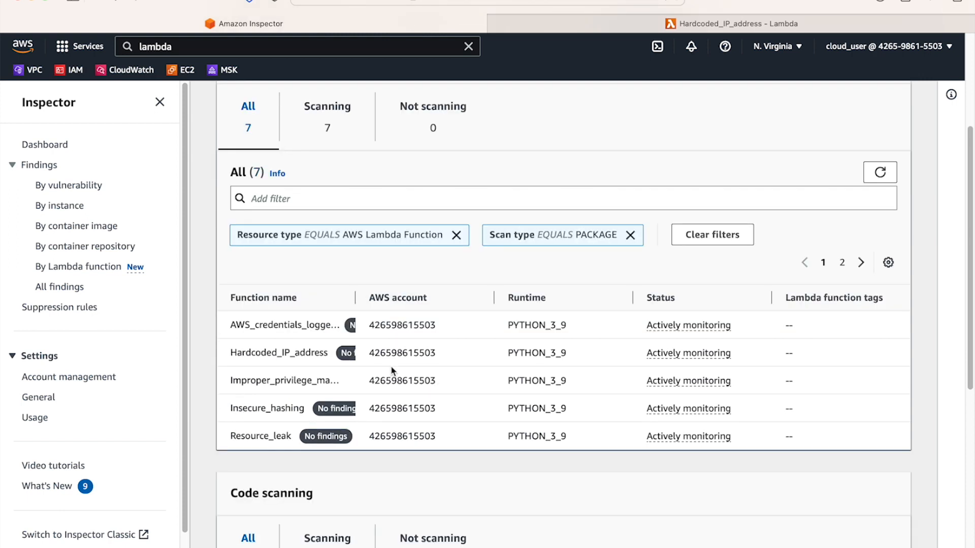
{"action": "scroll", "coordinate": [441, 368], "scroll_direction": "up", "scroll_amount": 1}
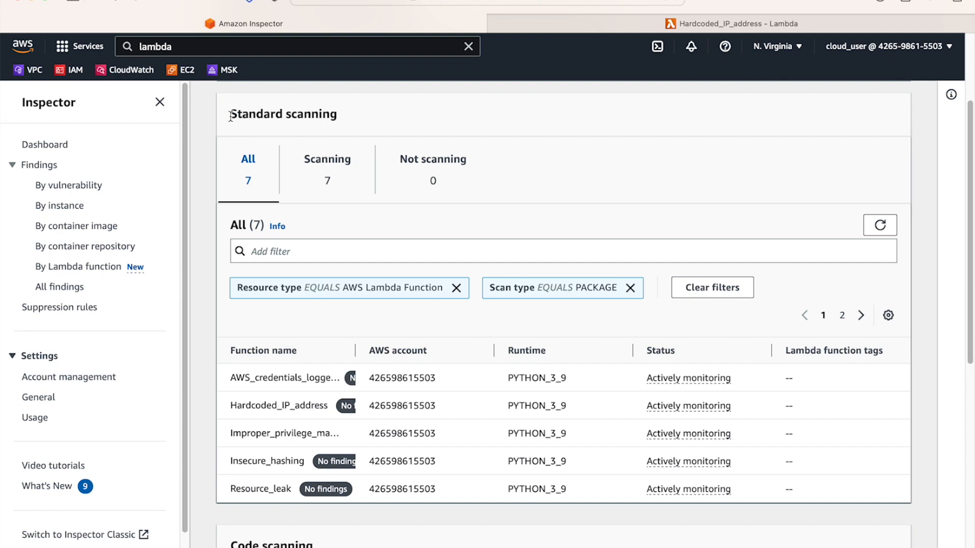
Highlight the Standard scanning and Code scanning headings and review the function list under each scan type.
{"action": "left_click_drag", "start_coordinate": [229, 115], "coordinate": [358, 117]}
{"action": "scroll", "coordinate": [356, 251], "scroll_direction": "down", "scroll_amount": 7}
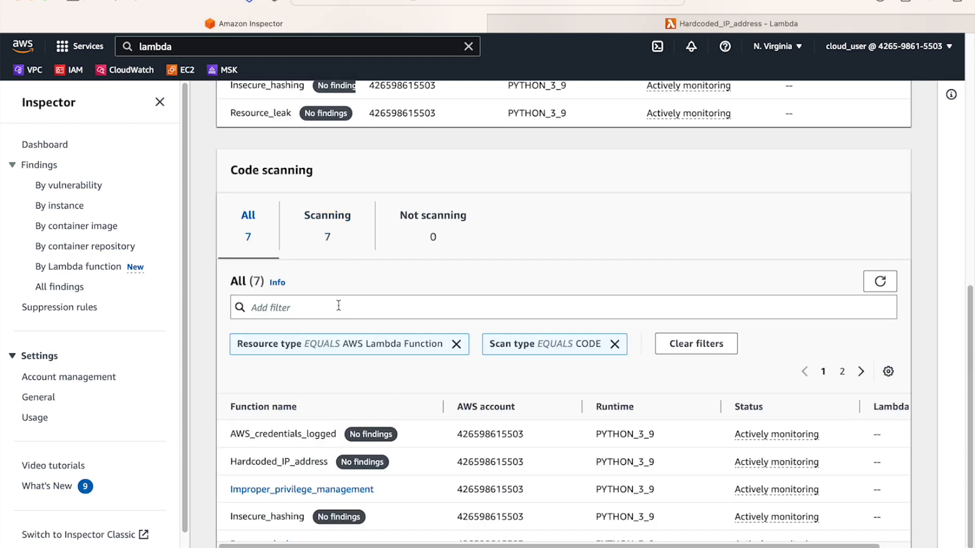
{"action": "left_click", "coordinate": [233, 170]}
{"action": "left_click_drag", "start_coordinate": [234, 170], "coordinate": [364, 193]}
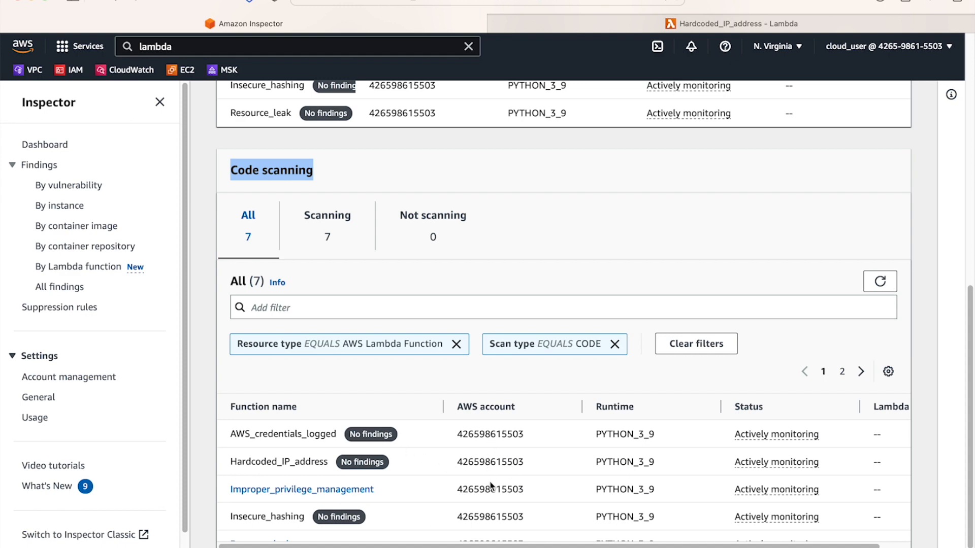
{"action": "scroll", "coordinate": [496, 435], "scroll_direction": "up", "scroll_amount": 8}
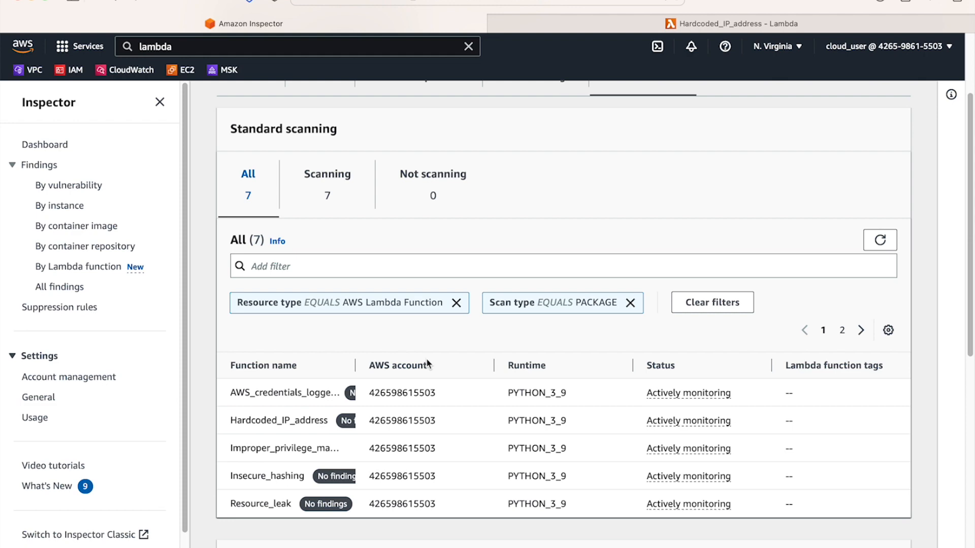
{"action": "scroll", "coordinate": [427, 362], "scroll_direction": "down", "scroll_amount": 1}
{"action": "scroll", "coordinate": [361, 385], "scroll_direction": "down", "scroll_amount": 3}
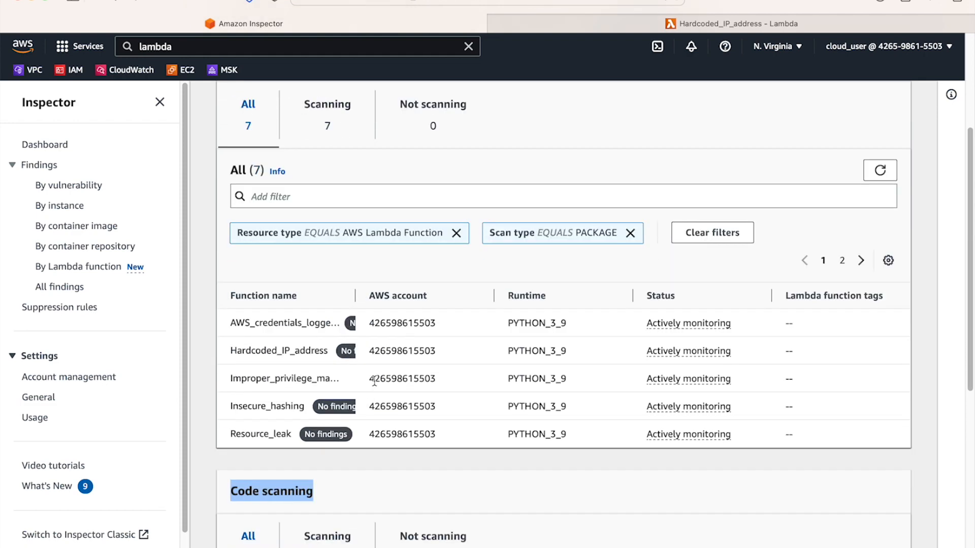
{"action": "scroll", "coordinate": [361, 384], "scroll_direction": "up", "scroll_amount": 10}
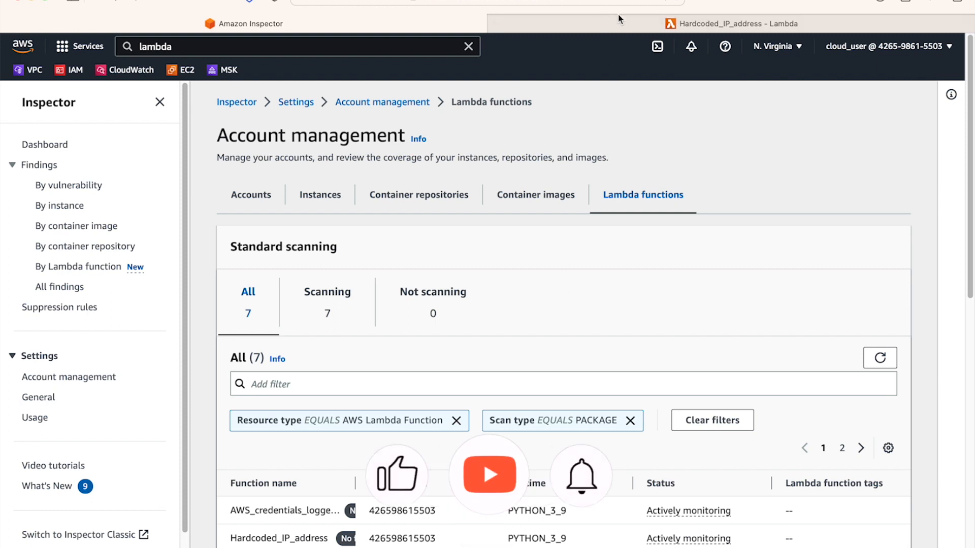
Switch to Lambda, return to the functions list and open the secret_access_exploit function.
{"action": "left_click", "coordinate": [628, 24]}
{"action": "left_click", "coordinate": [131, 102]}
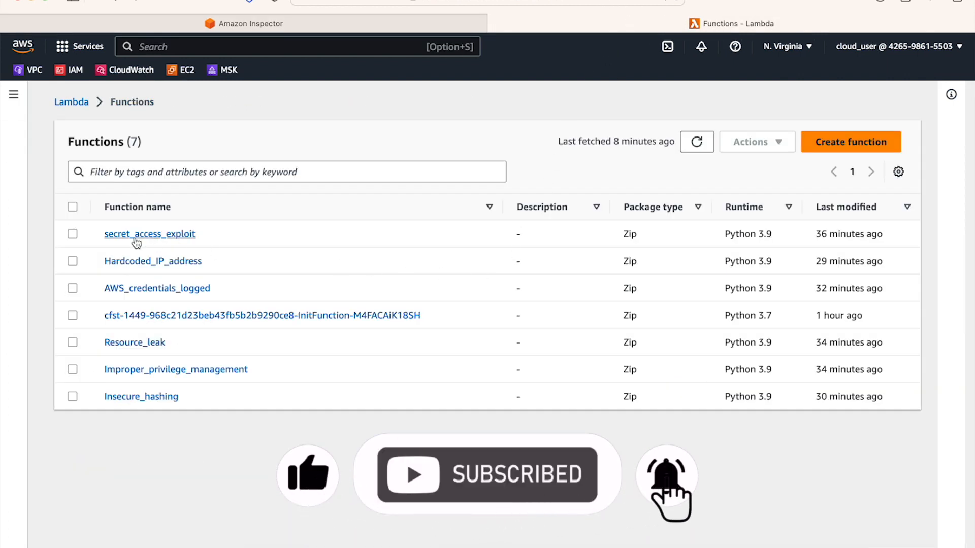
{"action": "left_click_drag", "start_coordinate": [210, 243], "coordinate": [98, 239]}
{"action": "left_click", "coordinate": [215, 238]}
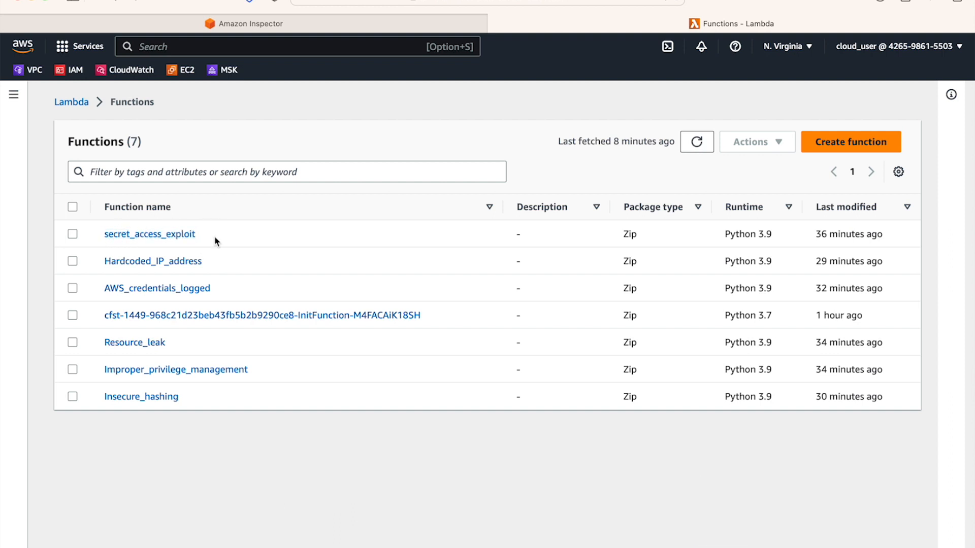
{"action": "left_click", "coordinate": [142, 242]}
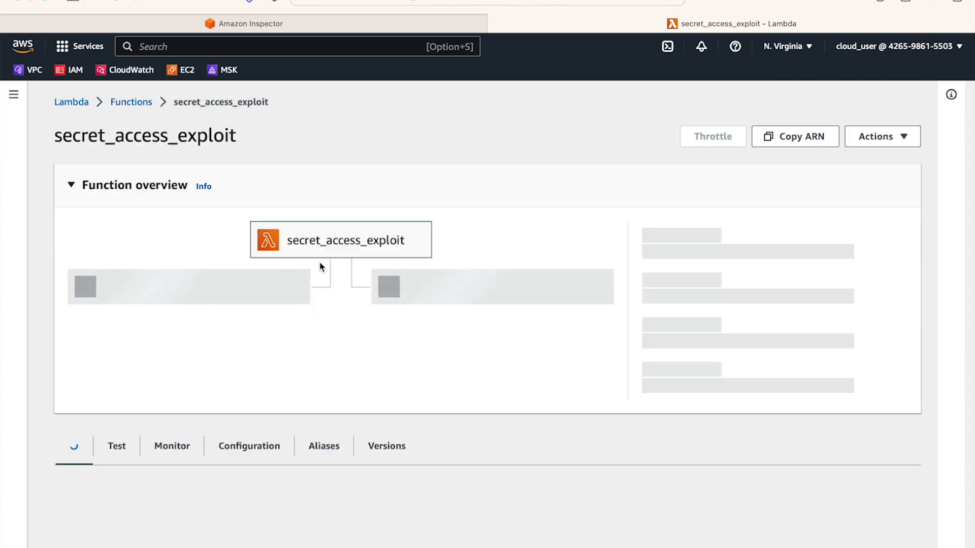
Open the tag management page of the secret_access_exploit function from its configuration.
{"action": "scroll", "coordinate": [319, 267], "scroll_direction": "down", "scroll_amount": 5}
{"action": "scroll", "coordinate": [264, 264], "scroll_direction": "up", "scroll_amount": 5}
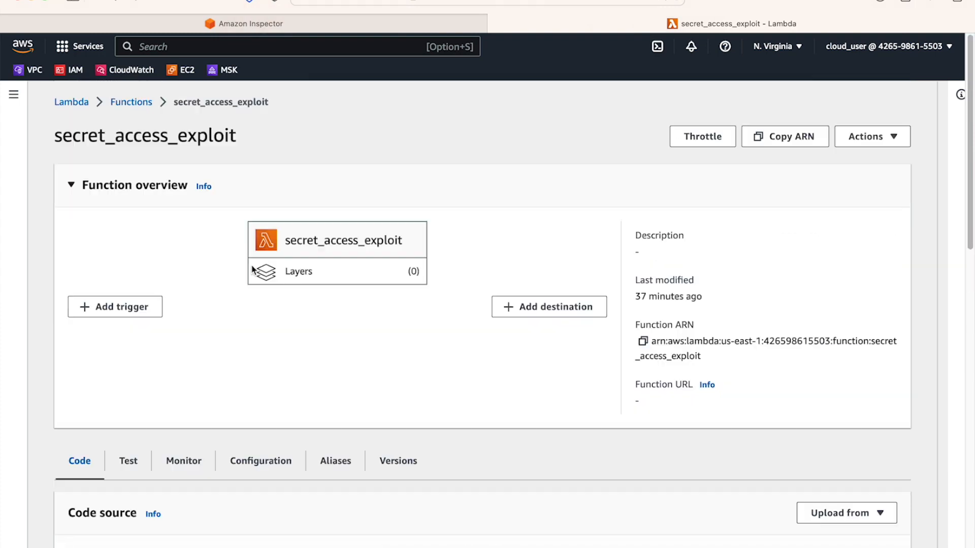
{"action": "scroll", "coordinate": [303, 292], "scroll_direction": "down", "scroll_amount": 5}
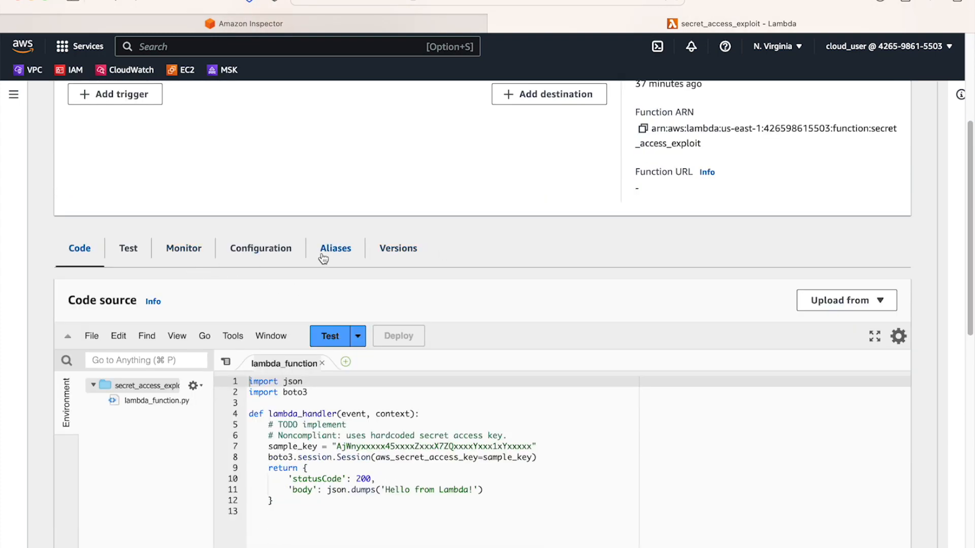
{"action": "left_click", "coordinate": [265, 254]}
{"action": "scroll", "coordinate": [152, 365], "scroll_direction": "down", "scroll_amount": 1}
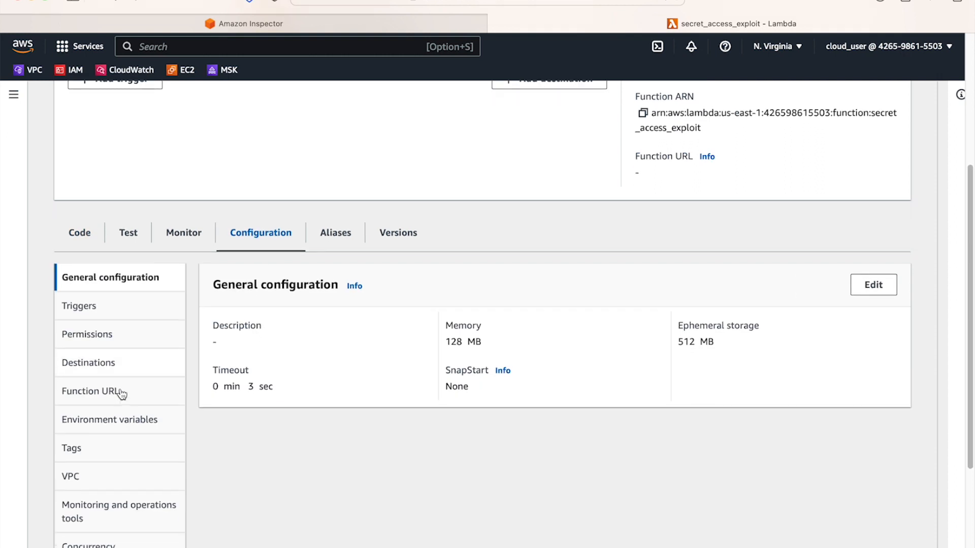
{"action": "left_click", "coordinate": [95, 446]}
{"action": "left_click", "coordinate": [543, 412]}
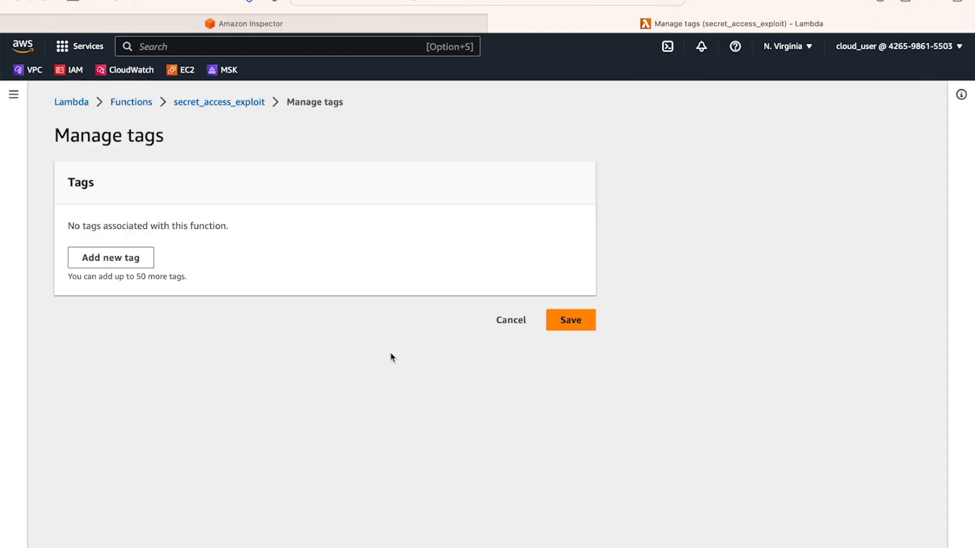
Add the tag InspectorExclusion with the value LambdaCodeScanning to secret_access_exploit and save it.
{"action": "left_click", "coordinate": [109, 264]}
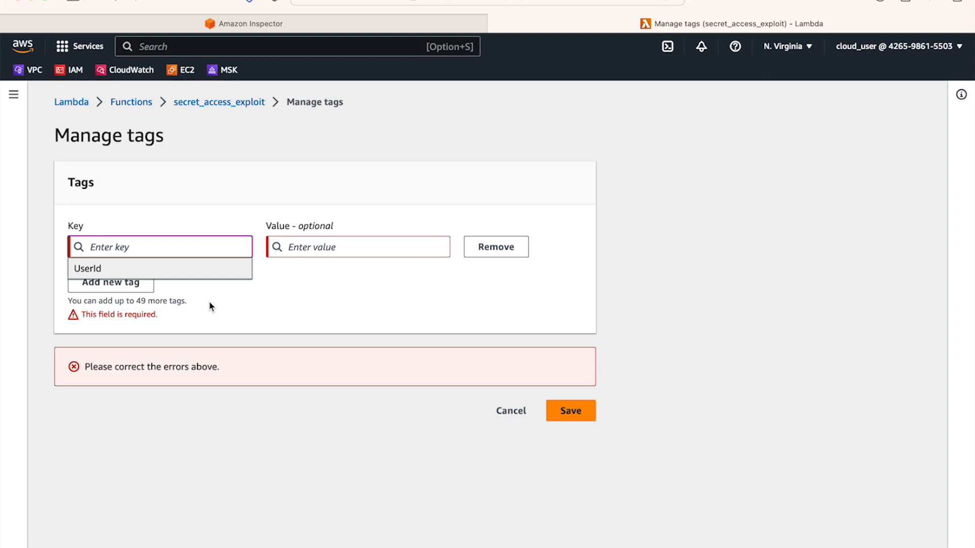
{"action": "left_click", "coordinate": [266, 299]}
{"action": "left_click", "coordinate": [140, 245]}
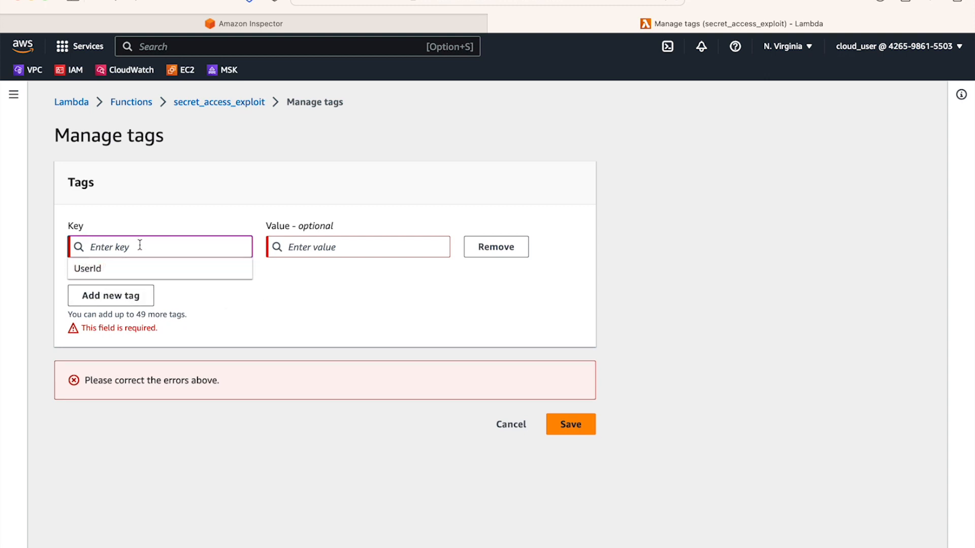
{"action": "type", "text": "InspectorExclusio"}
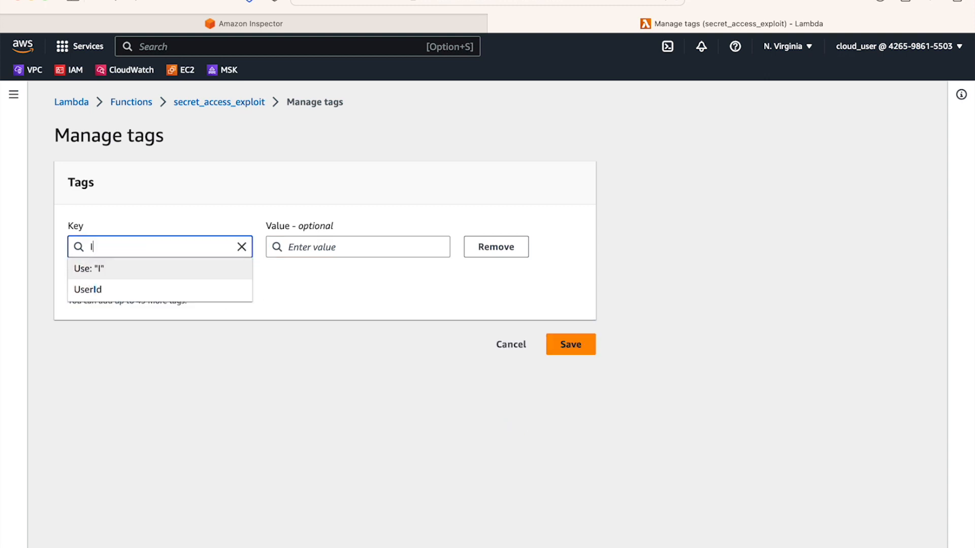
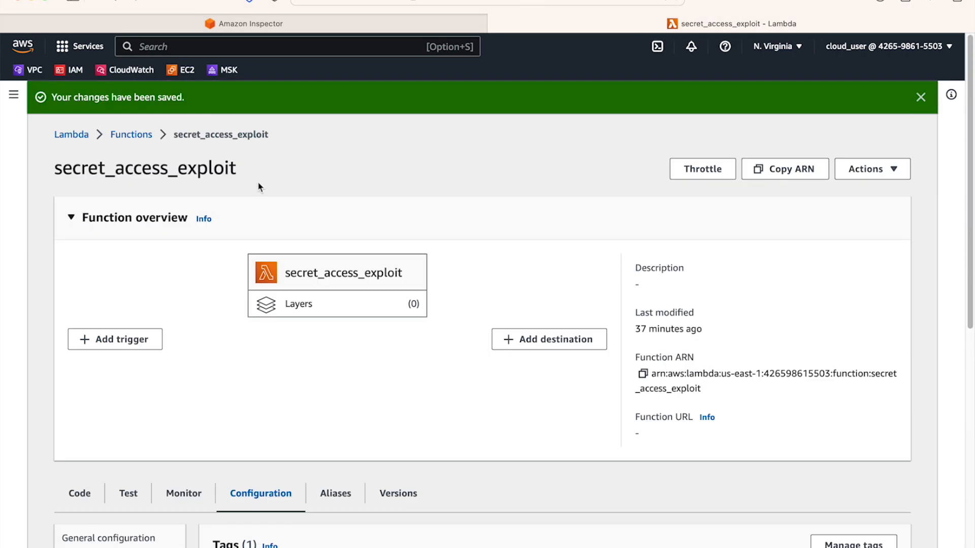
Return to the functions list and open the tag management page of the Hardcoded_IP_address function.
{"action": "left_click", "coordinate": [132, 136]}
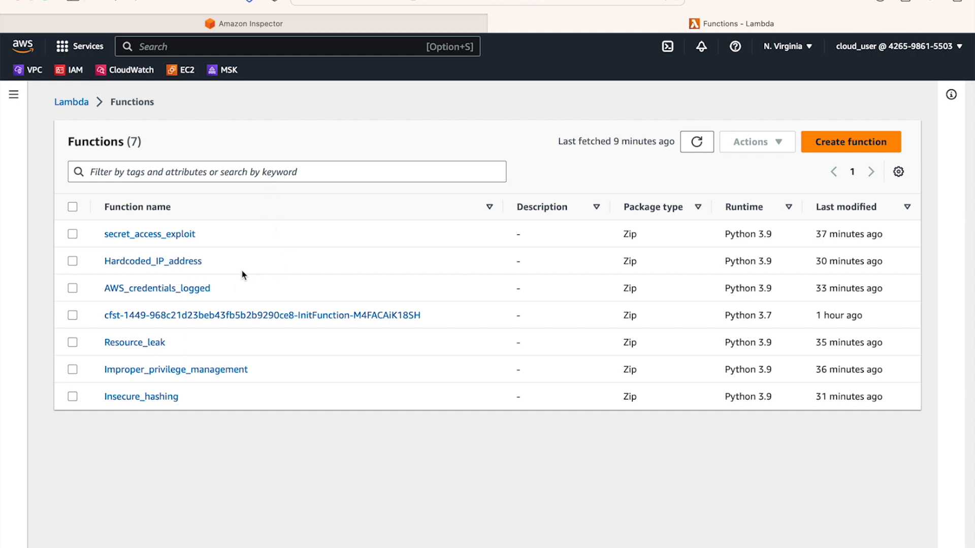
{"action": "left_click", "coordinate": [172, 262]}
{"action": "scroll", "coordinate": [405, 278], "scroll_direction": "down", "scroll_amount": 1}
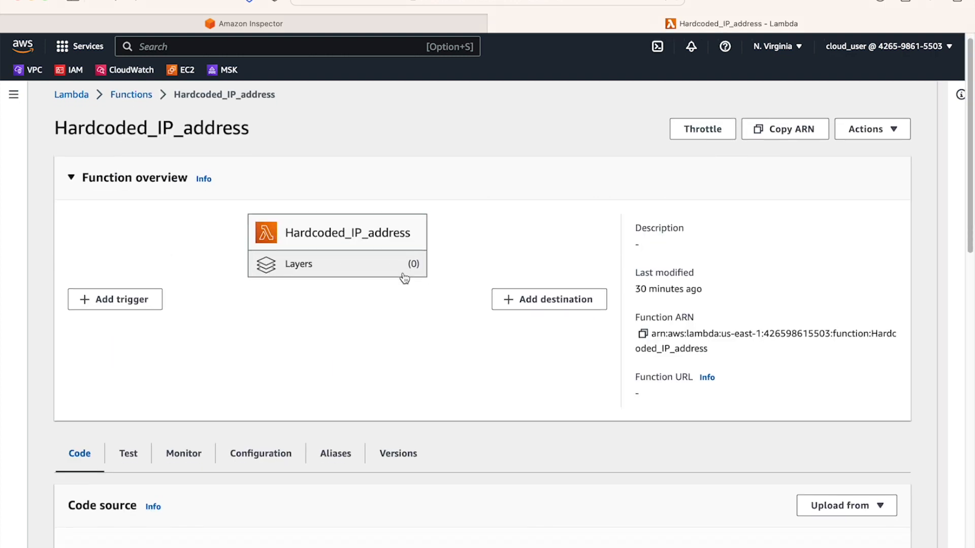
{"action": "scroll", "coordinate": [405, 278], "scroll_direction": "down", "scroll_amount": 1}
{"action": "left_click", "coordinate": [231, 401]}
{"action": "scroll", "coordinate": [368, 367], "scroll_direction": "down", "scroll_amount": 4}
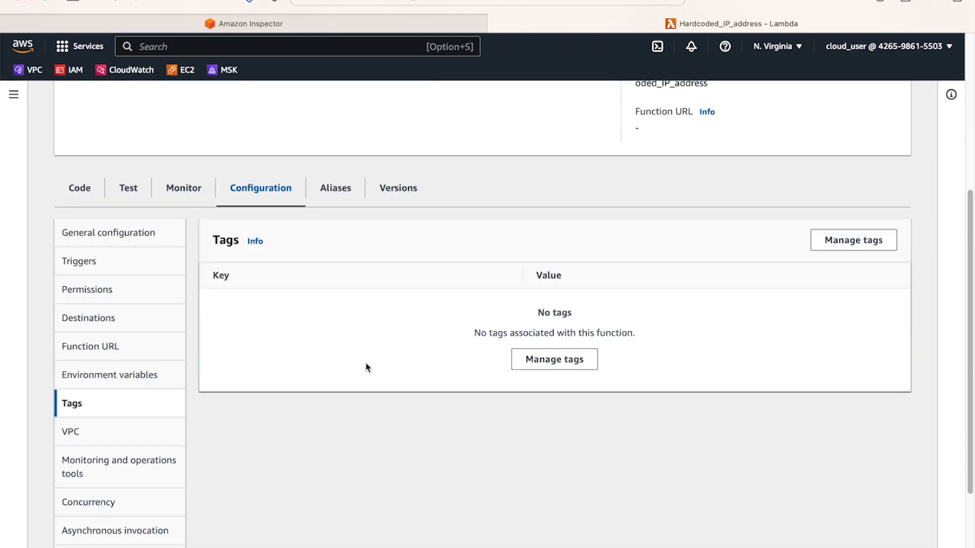
{"action": "left_click", "coordinate": [844, 240]}
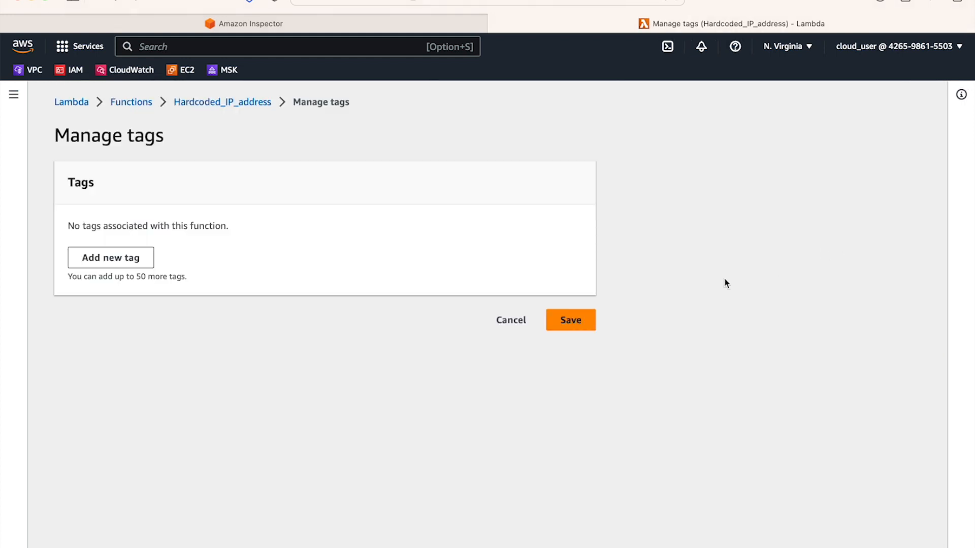
Add the tag InspectorExclusion with the value LambdaStandardScanning to Hardcoded_IP_address, save it and dismiss the notification.
{"action": "left_click", "coordinate": [98, 264]}
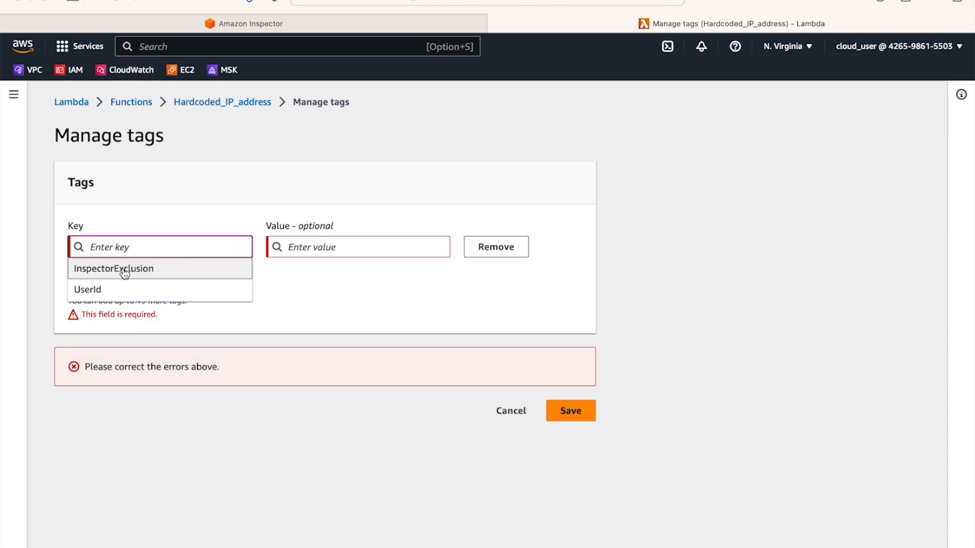
{"action": "left_click", "coordinate": [125, 270]}
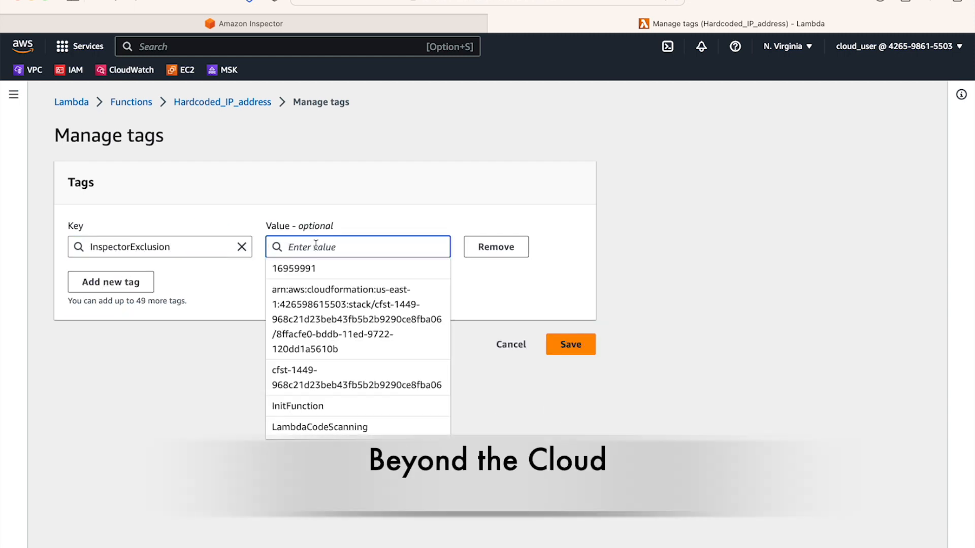
{"action": "type", "text": "Lambda"}
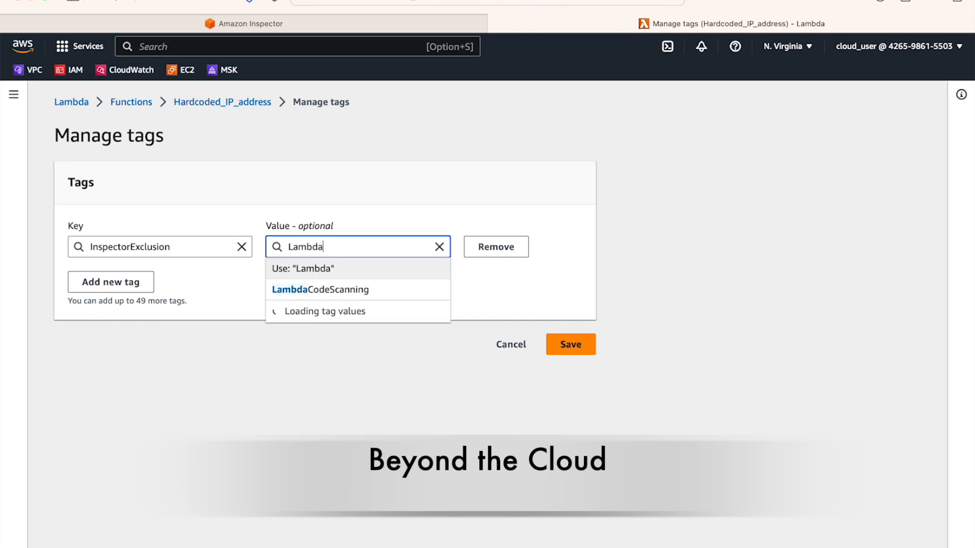
{"action": "type", "text": "Standard"}
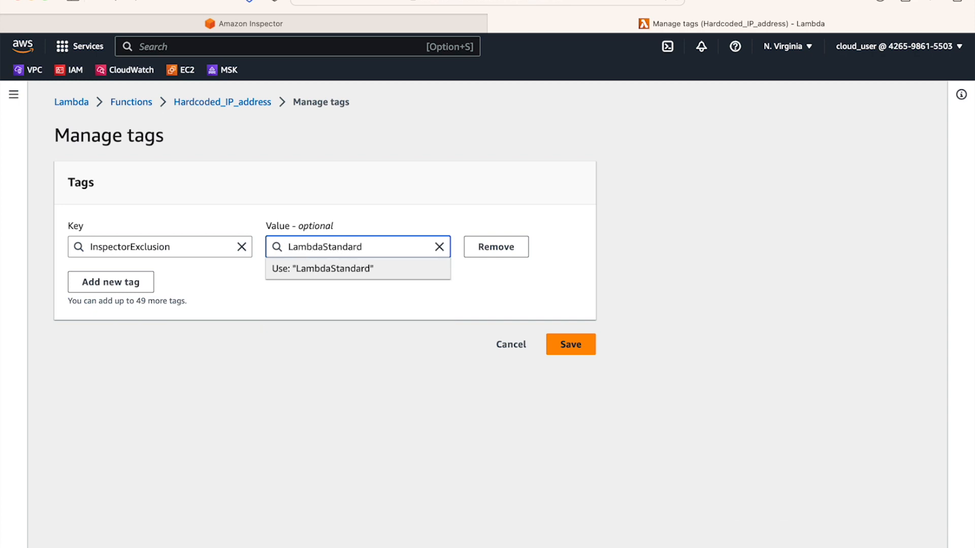
{"action": "type", "text": "Scanning"}
{"action": "left_click", "coordinate": [224, 318]}
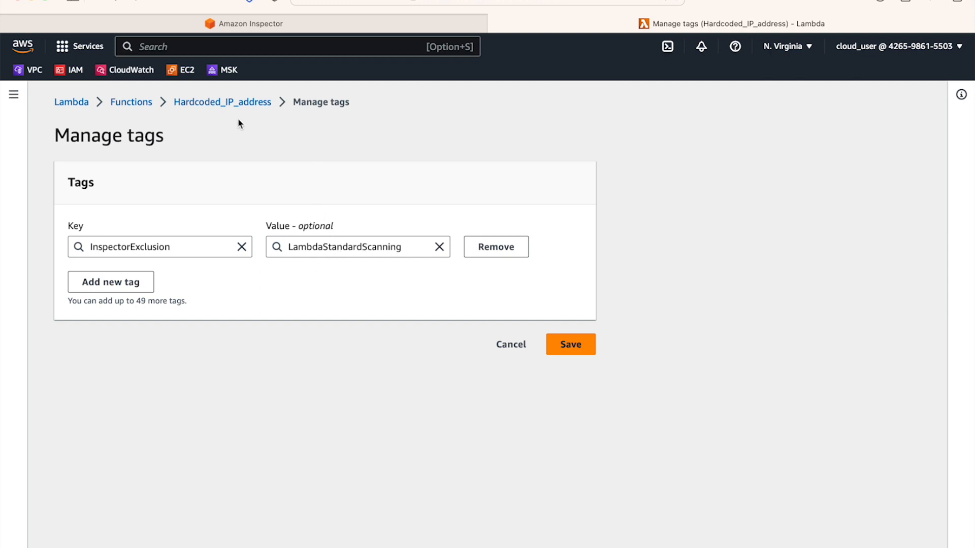
{"action": "left_click", "coordinate": [567, 343]}
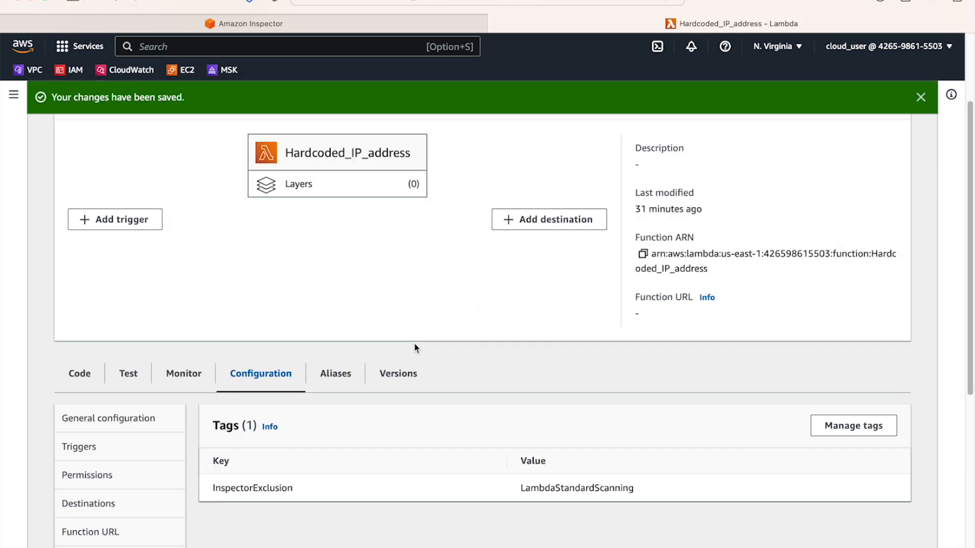
{"action": "left_click", "coordinate": [920, 97]}
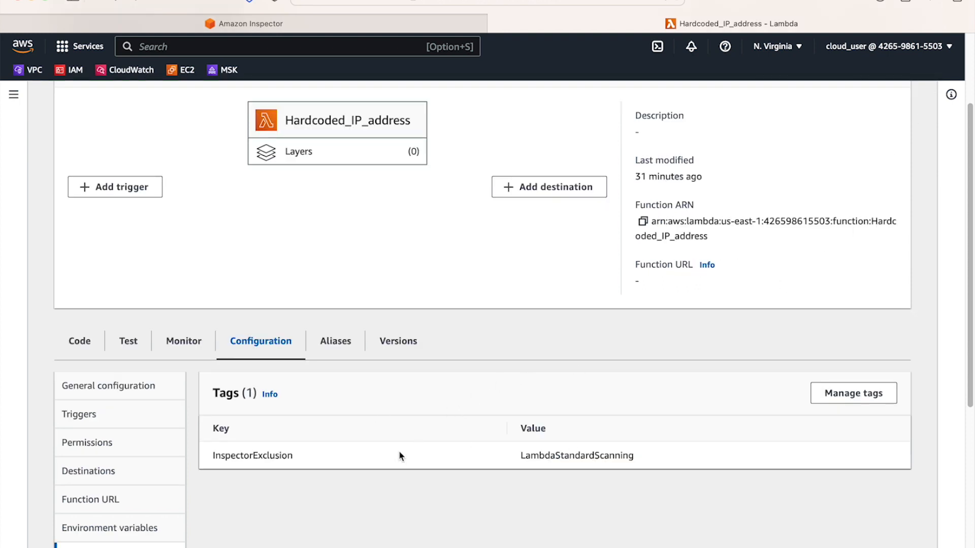
{"action": "scroll", "coordinate": [401, 453], "scroll_direction": "up", "scroll_amount": 3}
{"action": "scroll", "coordinate": [401, 456], "scroll_direction": "down", "scroll_amount": 3}
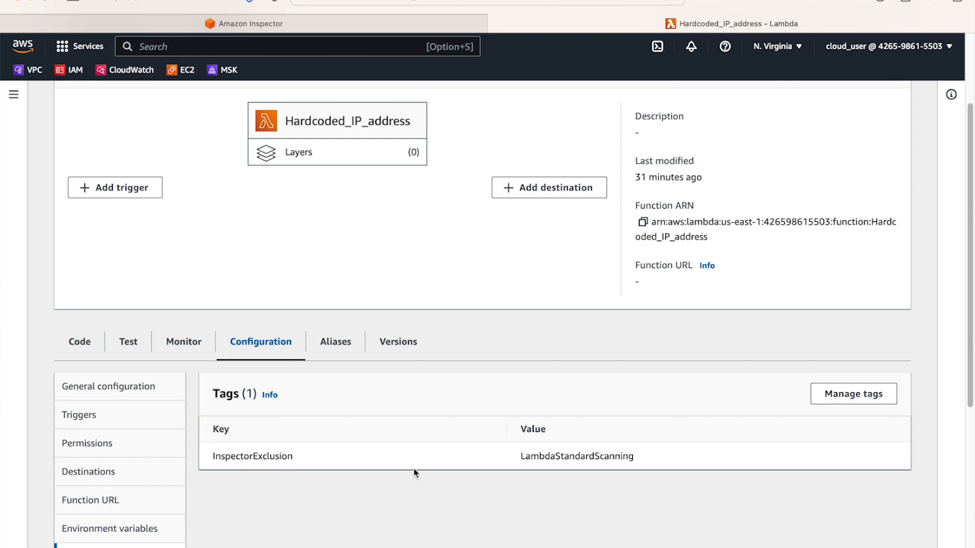
Switch to Amazon Inspector and reopen the Lambda functions coverage in Account management.
{"action": "left_click", "coordinate": [447, 25]}
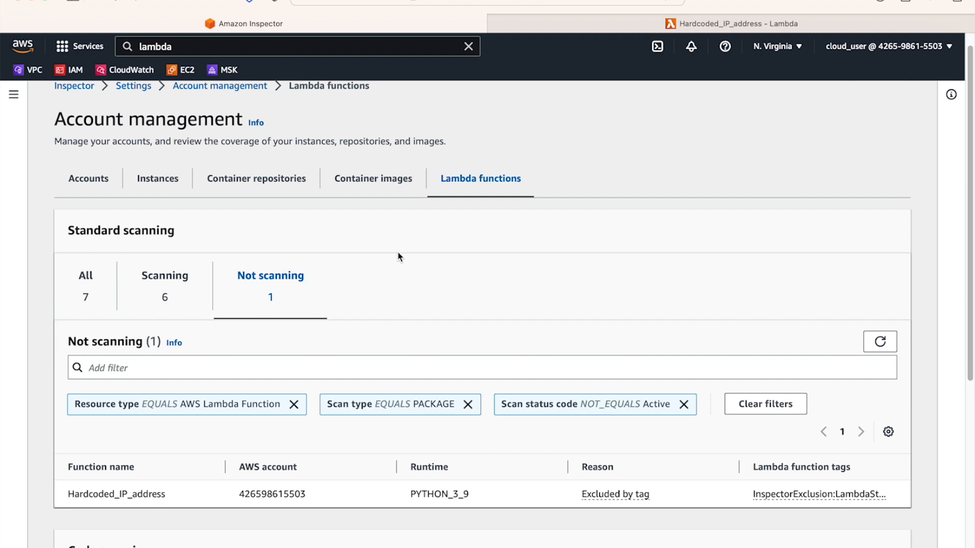
{"action": "left_click", "coordinate": [14, 97]}
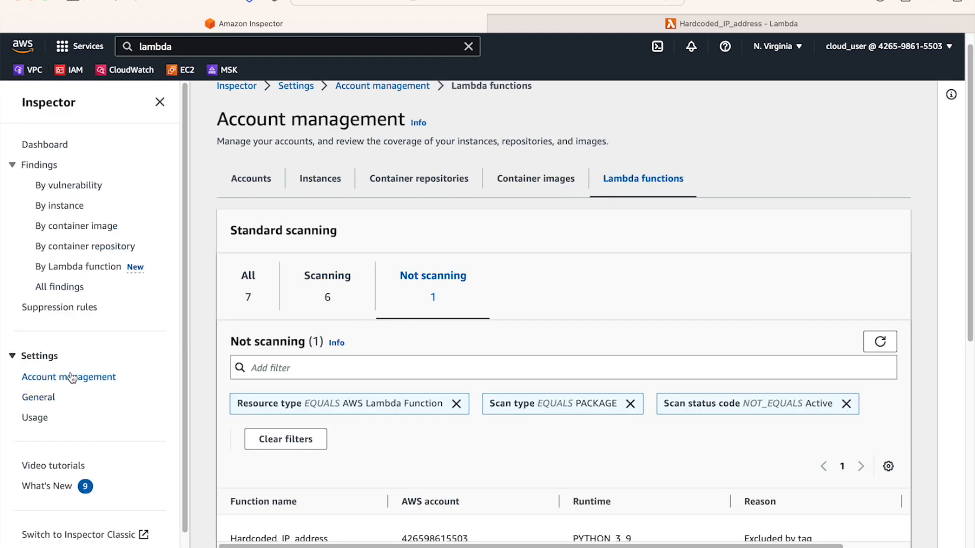
{"action": "left_click", "coordinate": [71, 376]}
{"action": "left_click", "coordinate": [159, 102]}
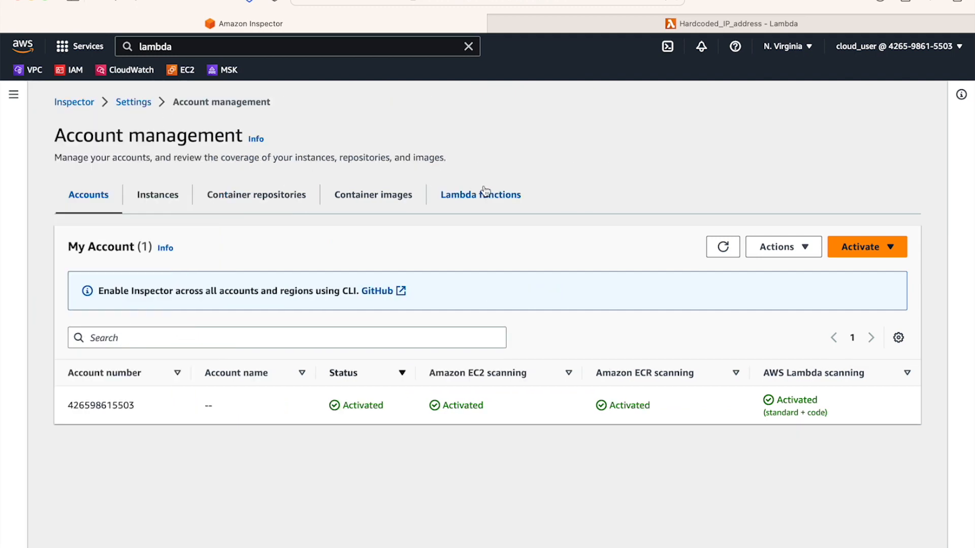
{"action": "left_click", "coordinate": [467, 192]}
{"action": "scroll", "coordinate": [376, 231], "scroll_direction": "down", "scroll_amount": 2}
{"action": "scroll", "coordinate": [377, 231], "scroll_direction": "down", "scroll_amount": 5}
{"action": "scroll", "coordinate": [376, 232], "scroll_direction": "up", "scroll_amount": 8}
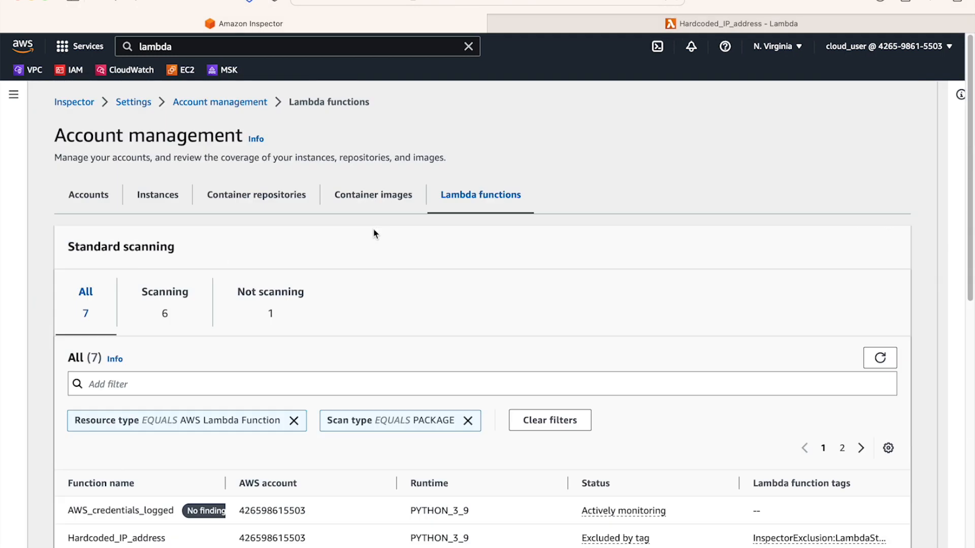
List the functions not being scanned under Standard scanning, narrow the Function name column and highlight Hardcoded_IP_address.
{"action": "left_click", "coordinate": [279, 303]}
{"action": "scroll", "coordinate": [474, 279], "scroll_direction": "down", "scroll_amount": 4}
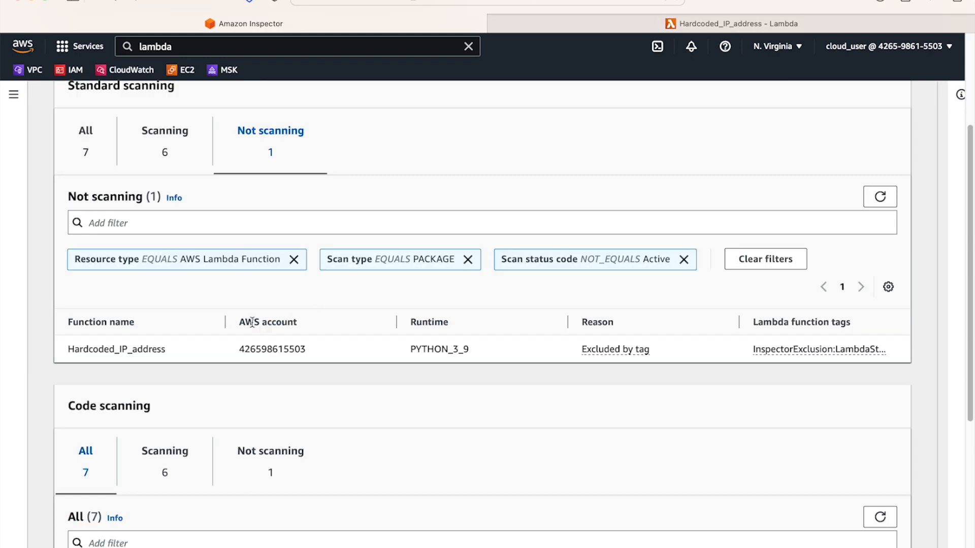
{"action": "left_click_drag", "start_coordinate": [225, 322], "coordinate": [183, 321]}
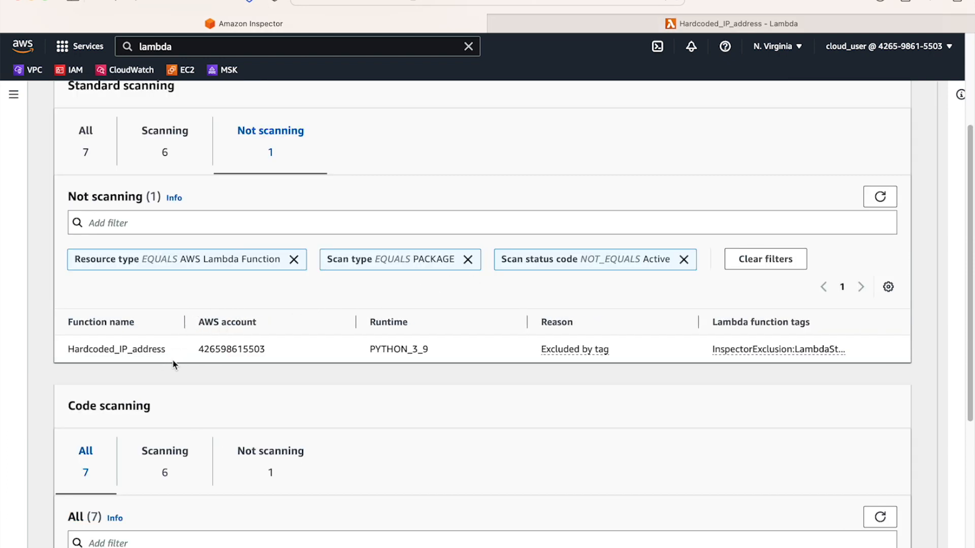
{"action": "scroll", "coordinate": [180, 363], "scroll_direction": "up", "scroll_amount": 1}
{"action": "double_click", "coordinate": [116, 370]}
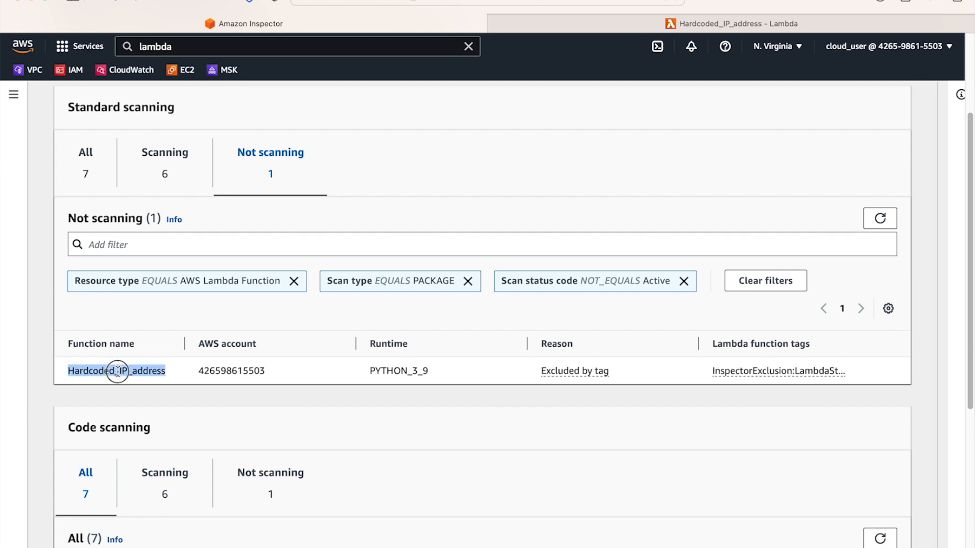
Display the resource tags of Hardcoded_IP_address, highlight LambdaStandardScanning, close the tag details and highlight the function name.
{"action": "left_click", "coordinate": [758, 371]}
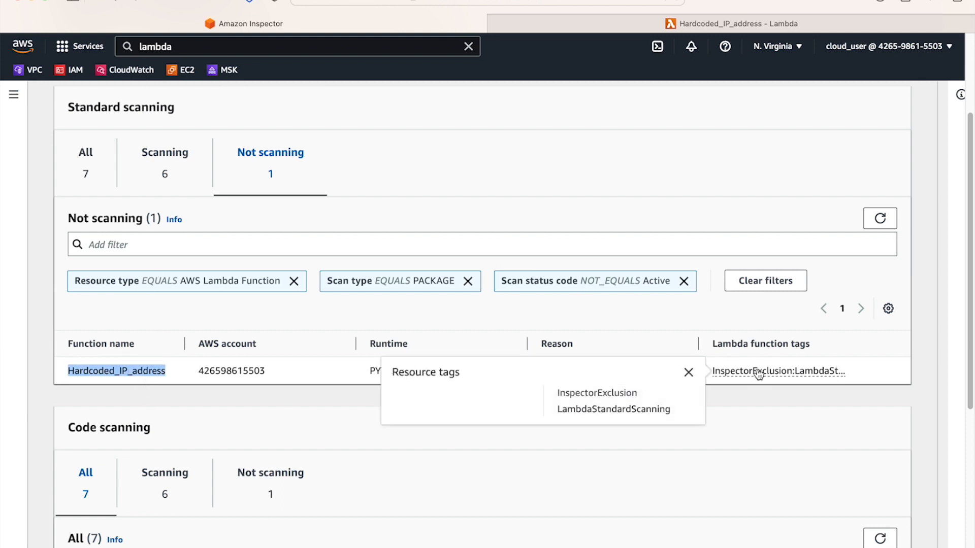
{"action": "double_click", "coordinate": [605, 409]}
{"action": "left_click", "coordinate": [724, 412]}
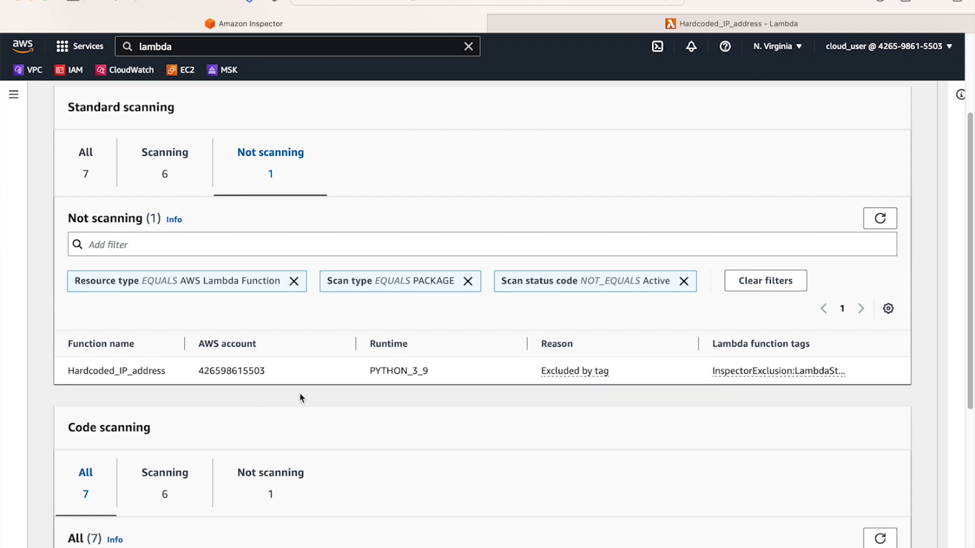
{"action": "double_click", "coordinate": [111, 370]}
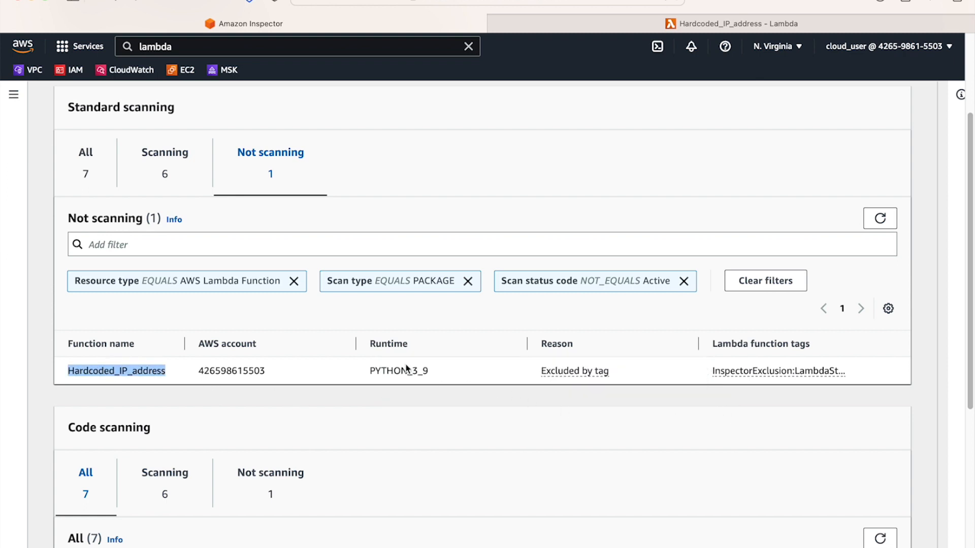
List the functions not being scanned under Code scanning and highlight secret_access_exploit.
{"action": "scroll", "coordinate": [402, 334], "scroll_direction": "down", "scroll_amount": 4}
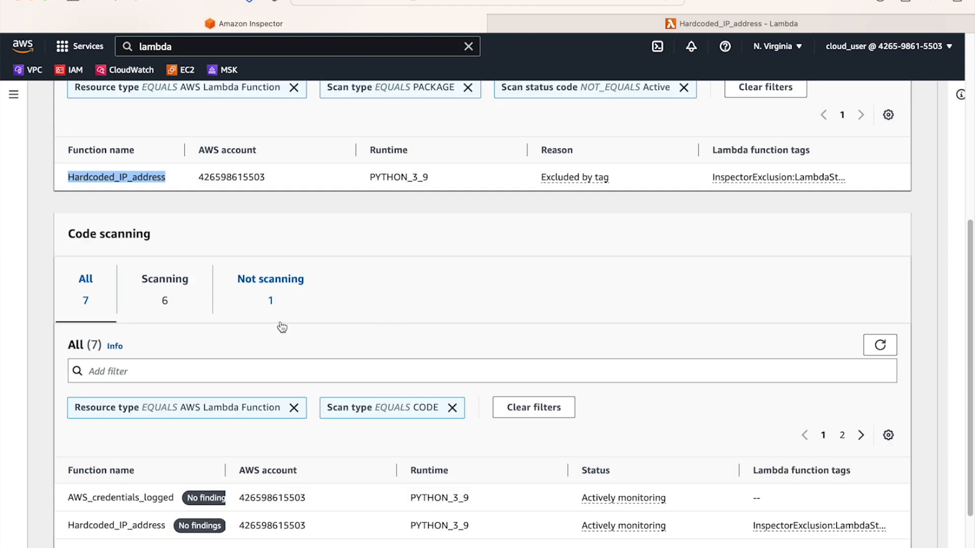
{"action": "left_click", "coordinate": [257, 265]}
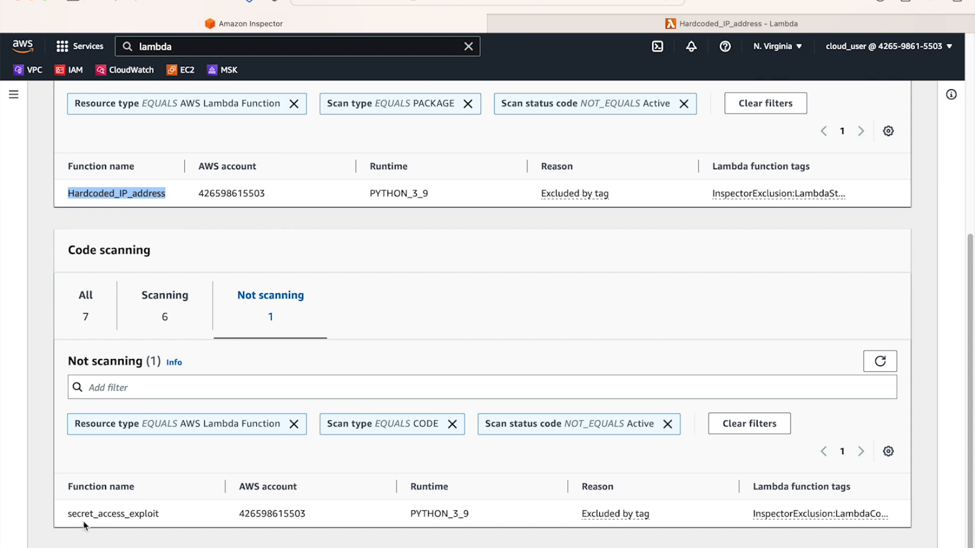
{"action": "double_click", "coordinate": [111, 514]}
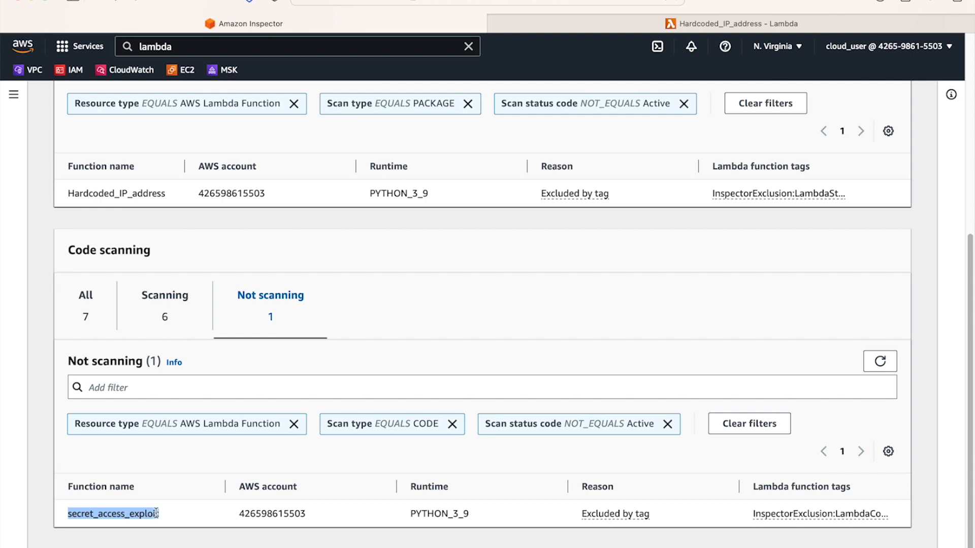
Display the resource tags of secret_access_exploit, highlight LambdaCodeScanning and close the tag details.
{"action": "left_click", "coordinate": [777, 514]}
{"action": "scroll", "coordinate": [669, 474], "scroll_direction": "down", "scroll_amount": 1}
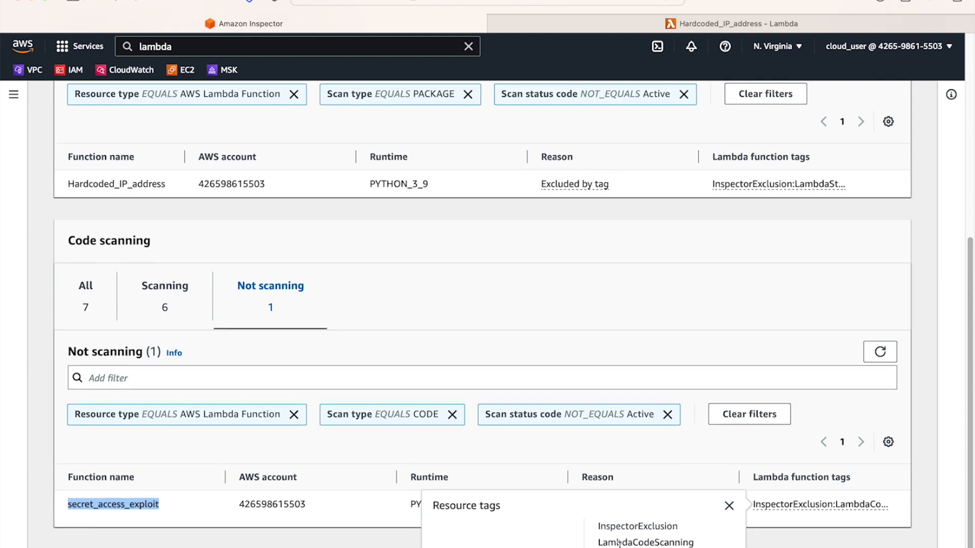
{"action": "left_click", "coordinate": [729, 506]}
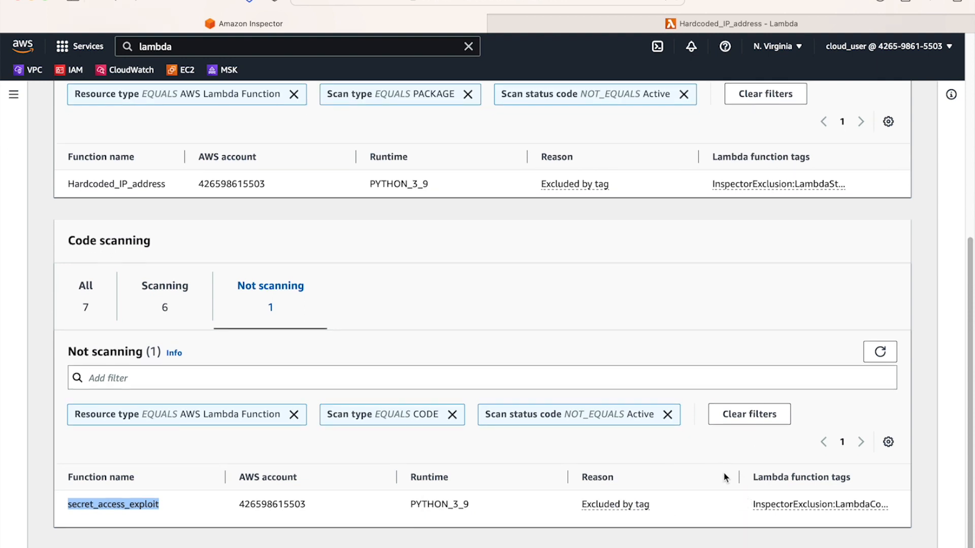
{"action": "left_click", "coordinate": [808, 504]}
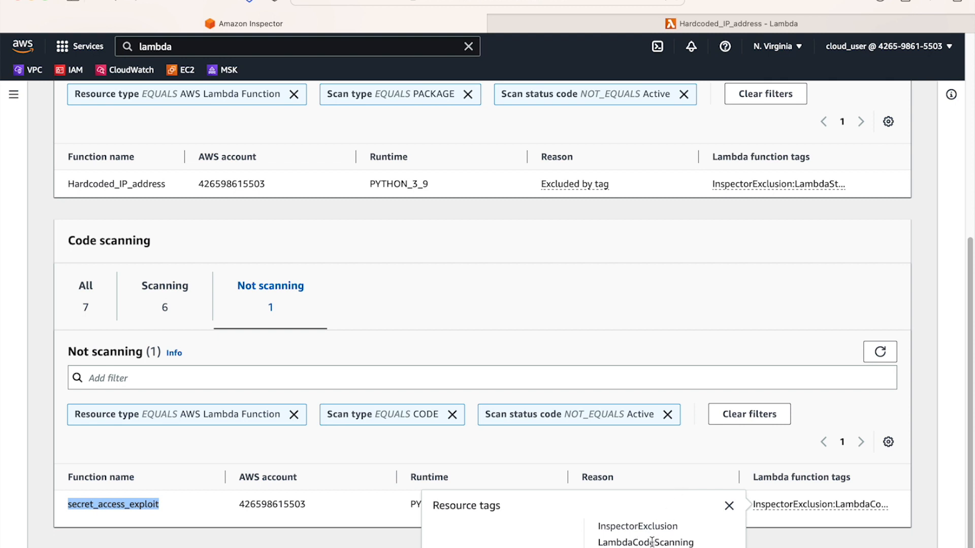
{"action": "double_click", "coordinate": [635, 544]}
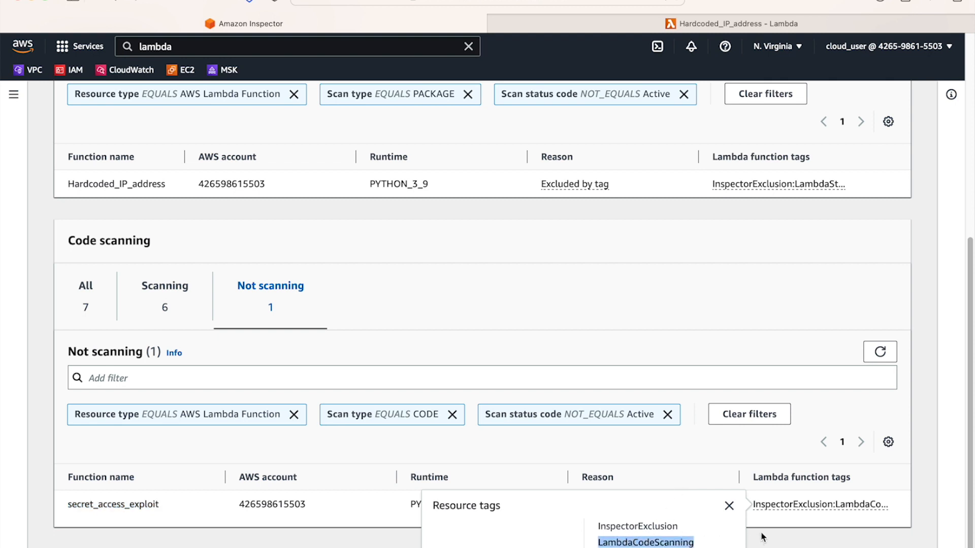
{"action": "left_click", "coordinate": [729, 506]}
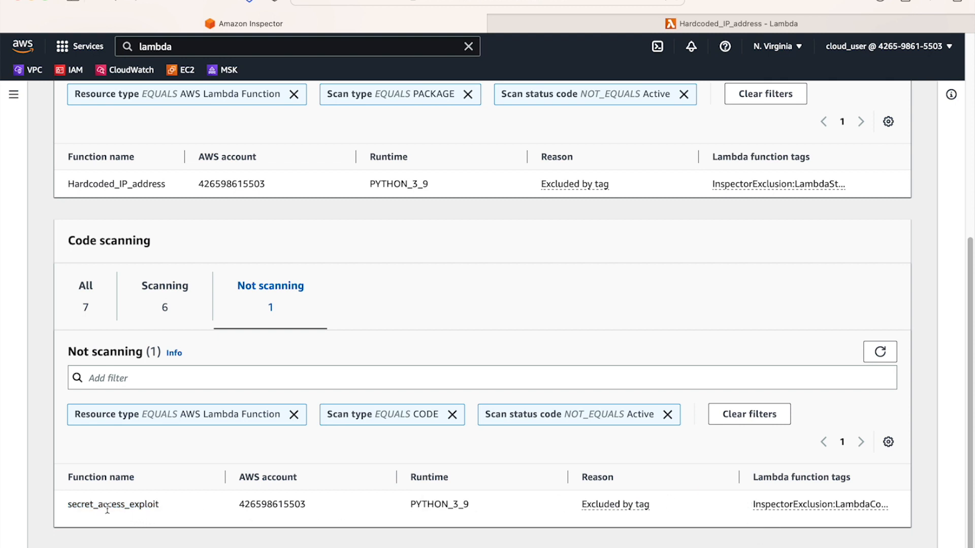